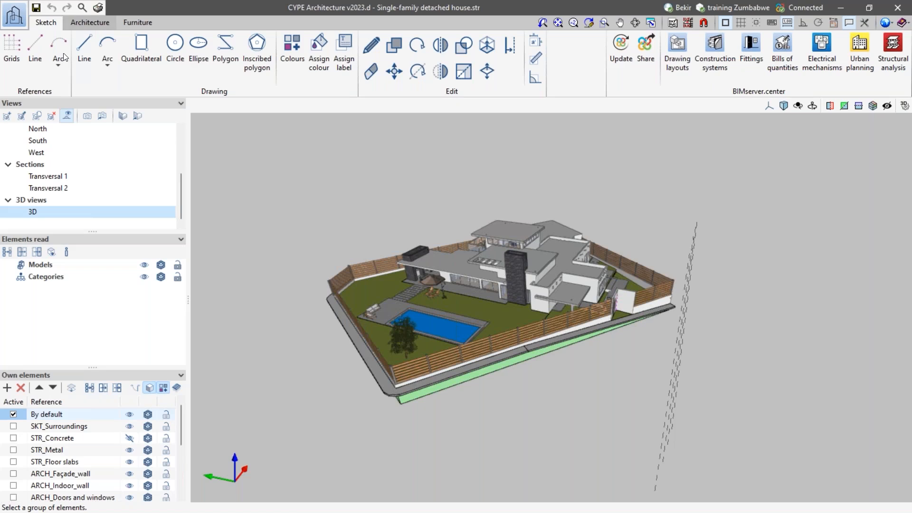
- Review the BIMserver.center share options for the architecture model and leave without sharing
click(89, 23)
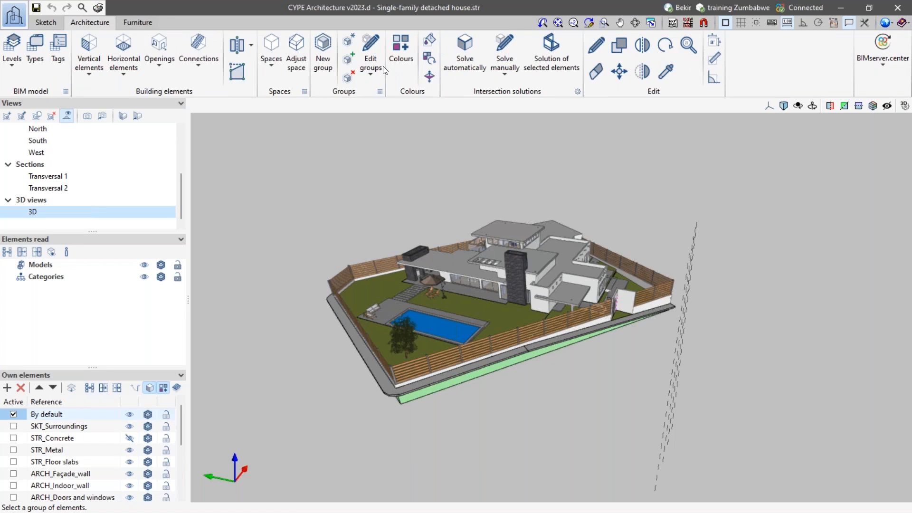
click(883, 66)
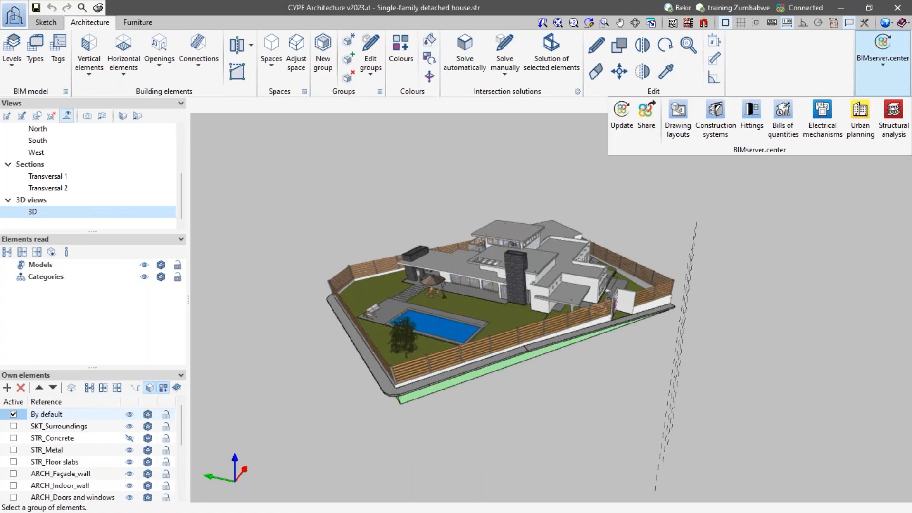
click(650, 134)
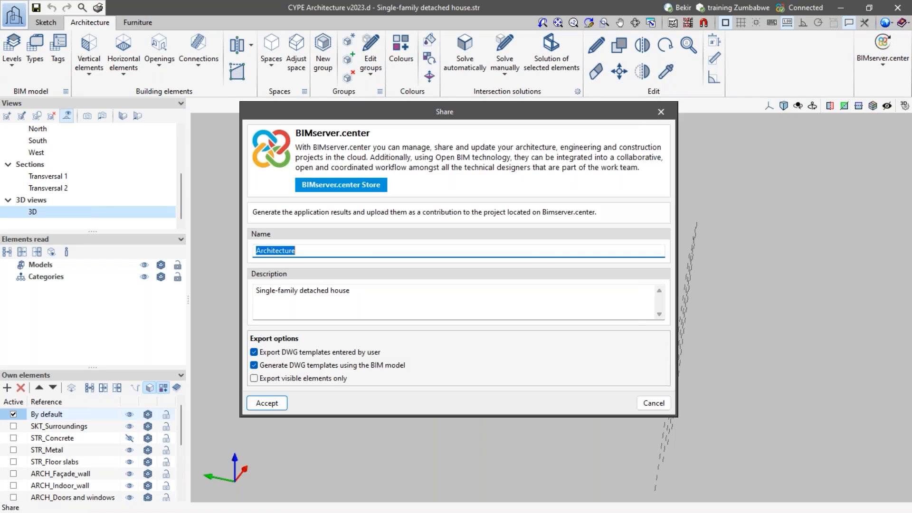
click(640, 408)
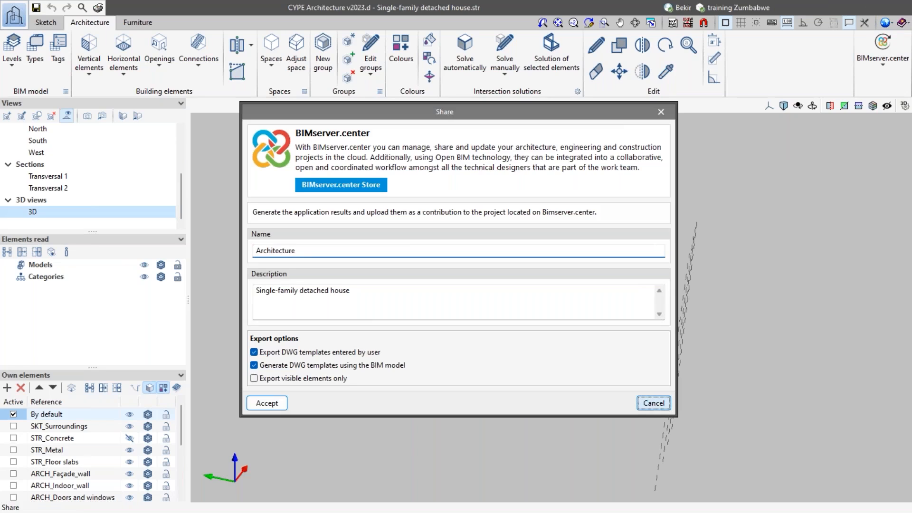
click(653, 403)
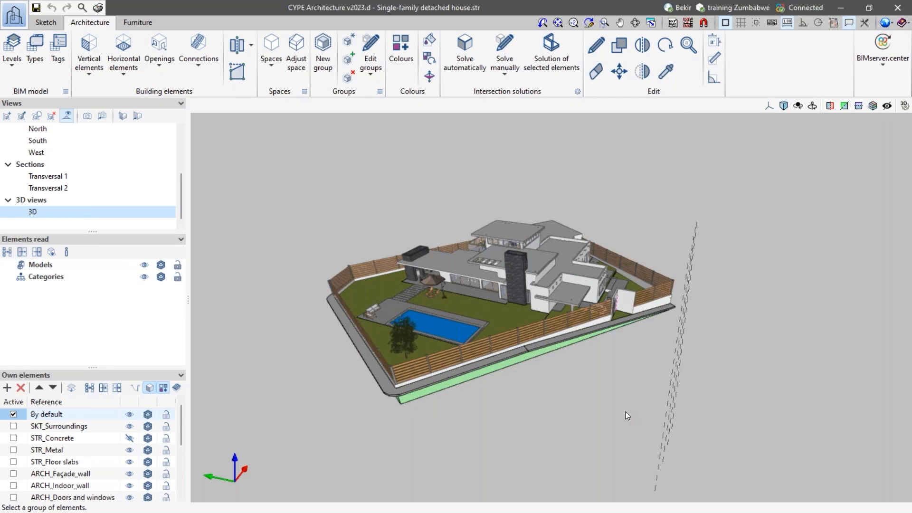
- Minimise the architecture model and switch to the Open BIM Quantities window with the Single-family detached house project
click(838, 13)
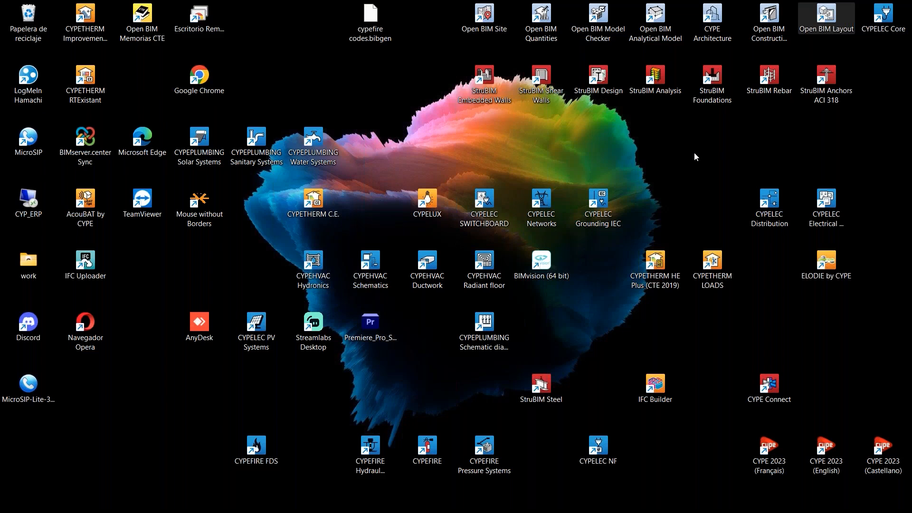
key(super+Tab)
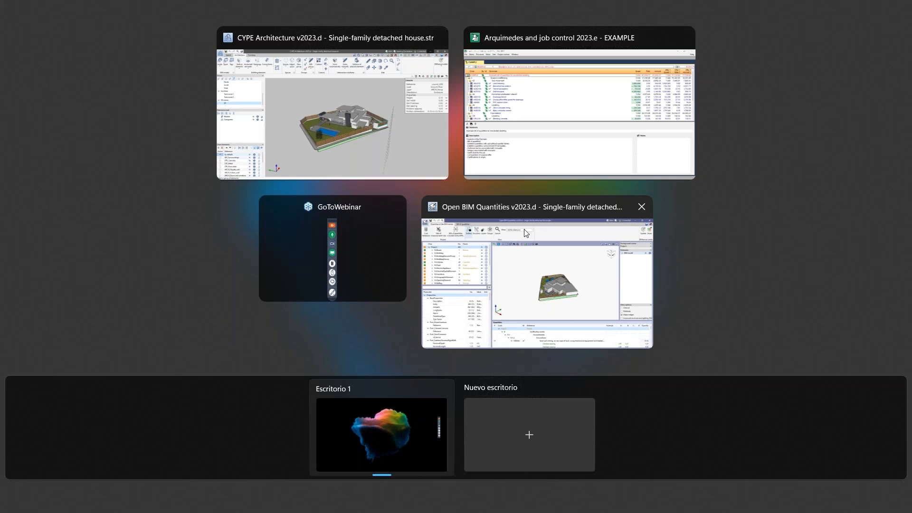
click(527, 234)
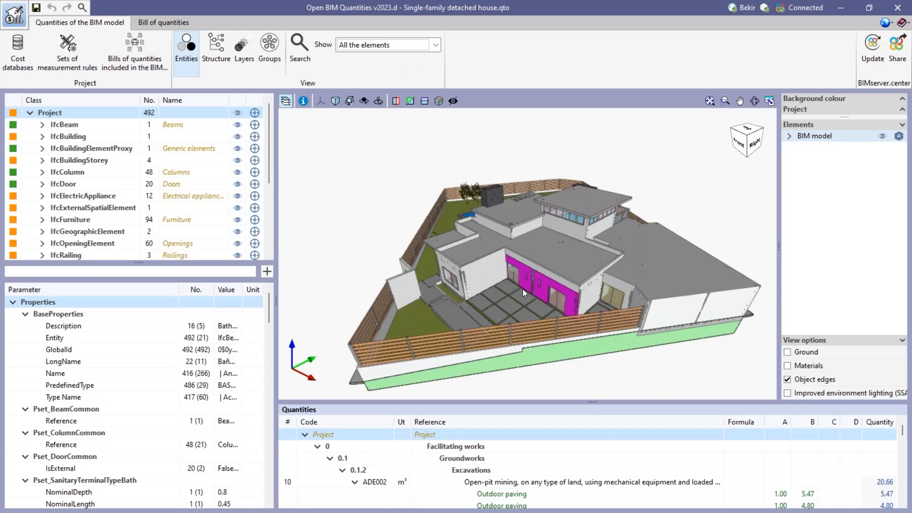
- Turn the house model to its pool side and hide the elements and view options panel
middle_drag(481, 308, 627, 303)
scroll(544, 270, down, 2)
middle_drag(470, 302, 529, 293)
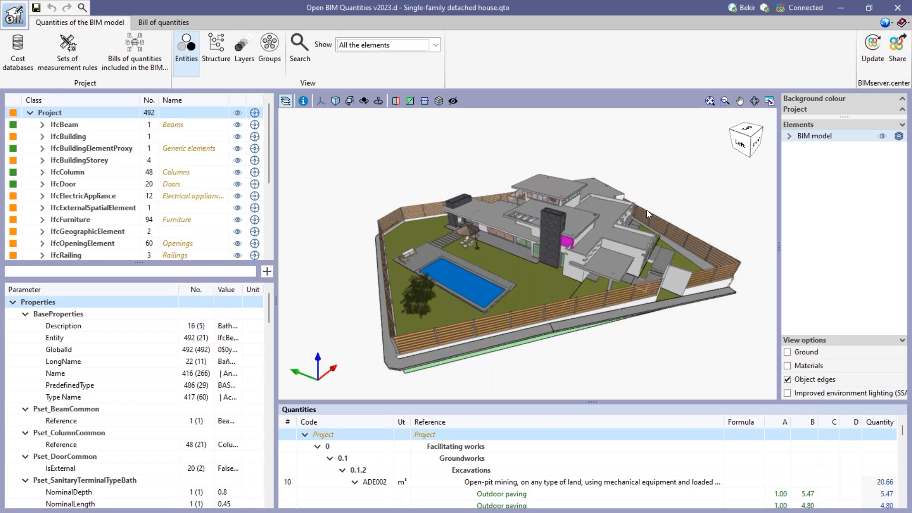
click(285, 101)
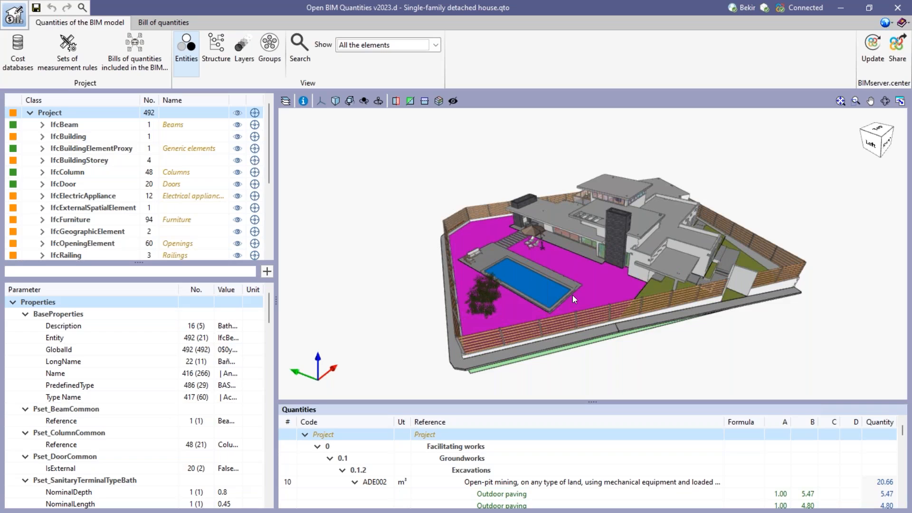
mouse_move(573, 297)
middle_down()
mouse_move(576, 254)
mouse_move(576, 284)
mouse_move(617, 346)
mouse_move(645, 352)
mouse_move(637, 341)
mouse_move(630, 350)
middle_up()
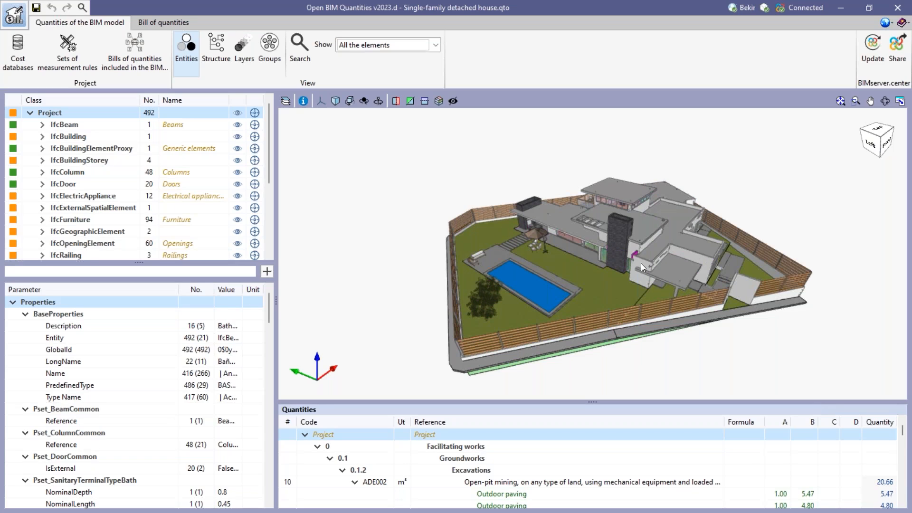
mouse_move(592, 283)
middle_down()
mouse_move(606, 292)
mouse_move(589, 275)
mouse_move(603, 272)
middle_up()
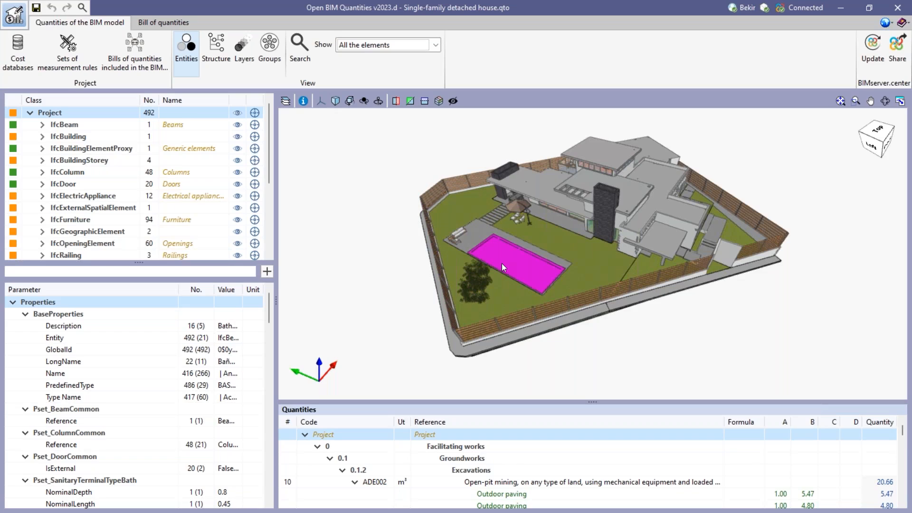
mouse_move(501, 263)
middle_down()
mouse_move(514, 257)
mouse_move(498, 262)
middle_up()
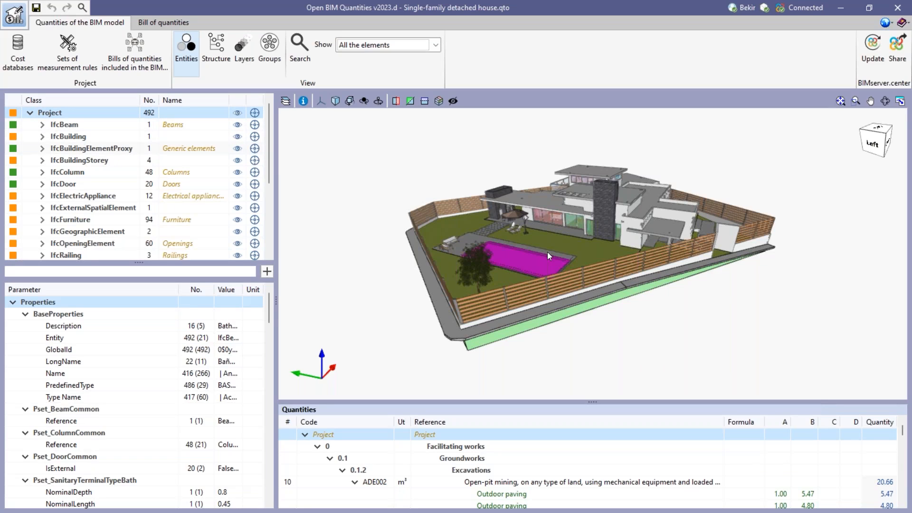
mouse_move(559, 252)
middle_down()
mouse_move(570, 263)
mouse_move(560, 254)
middle_up()
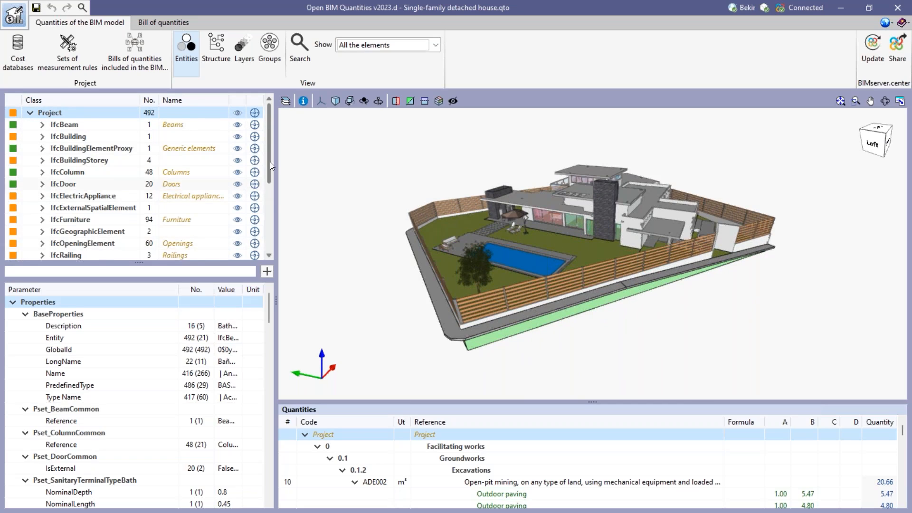
- Organise the model tree by structure and expand IfcSite and IfcBuilding down to the individual building storeys
mouse_move(270, 162)
mouse_down()
mouse_move(270, 195)
mouse_move(271, 148)
mouse_up()
click(188, 59)
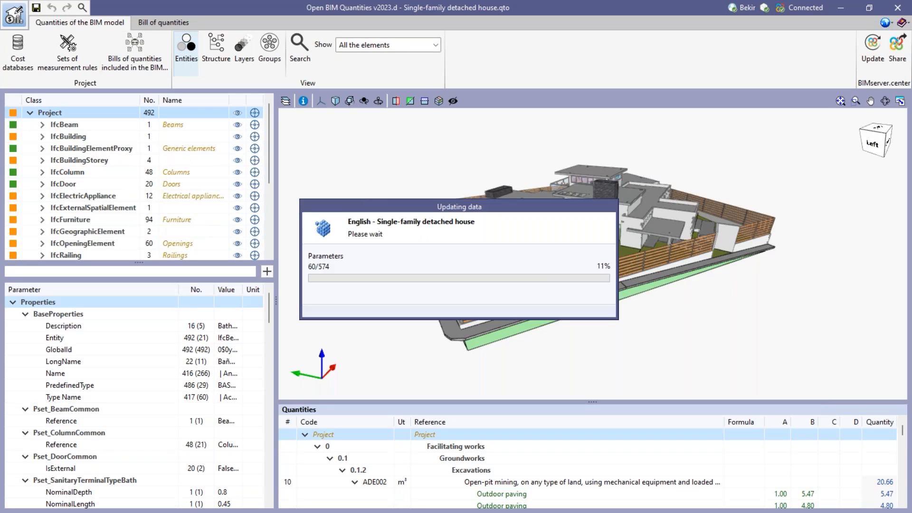
click(221, 58)
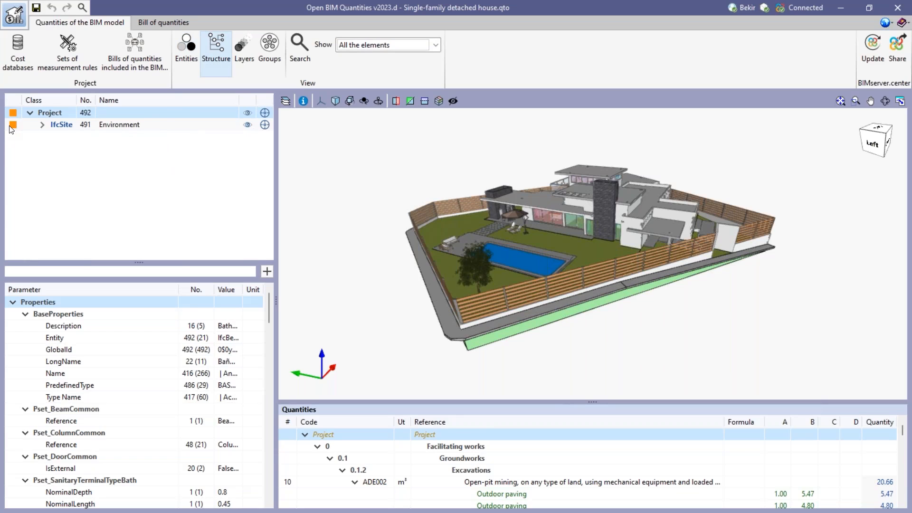
click(42, 125)
click(42, 126)
click(42, 126)
click(54, 138)
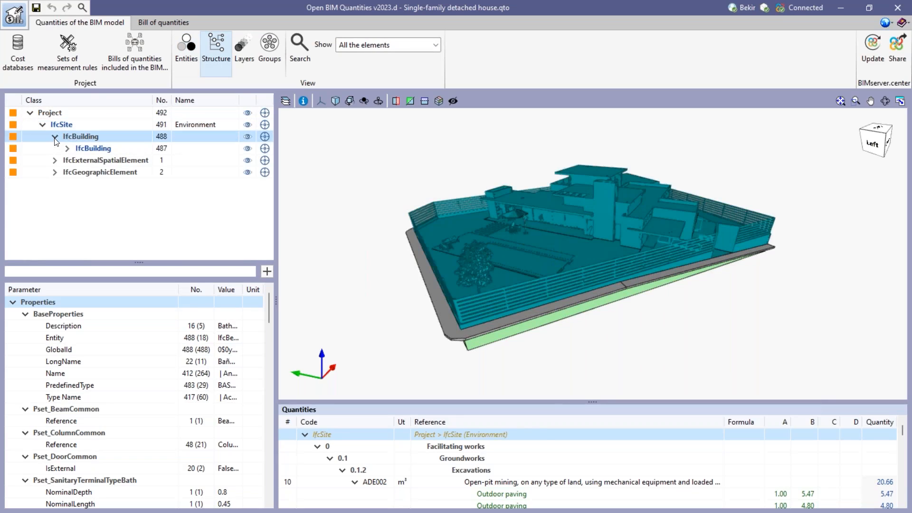
click(67, 148)
click(80, 161)
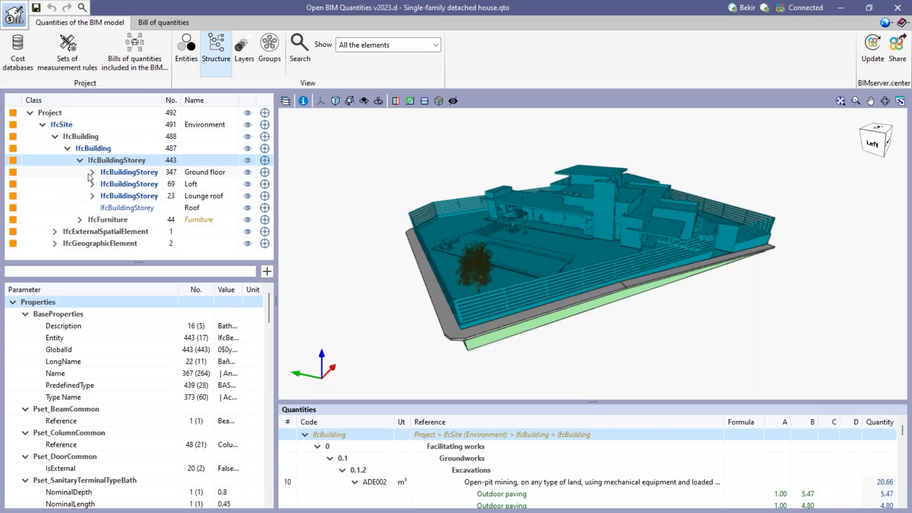
click(88, 174)
- Check the model tree organised by layers and by groups, and return it to entities
click(244, 50)
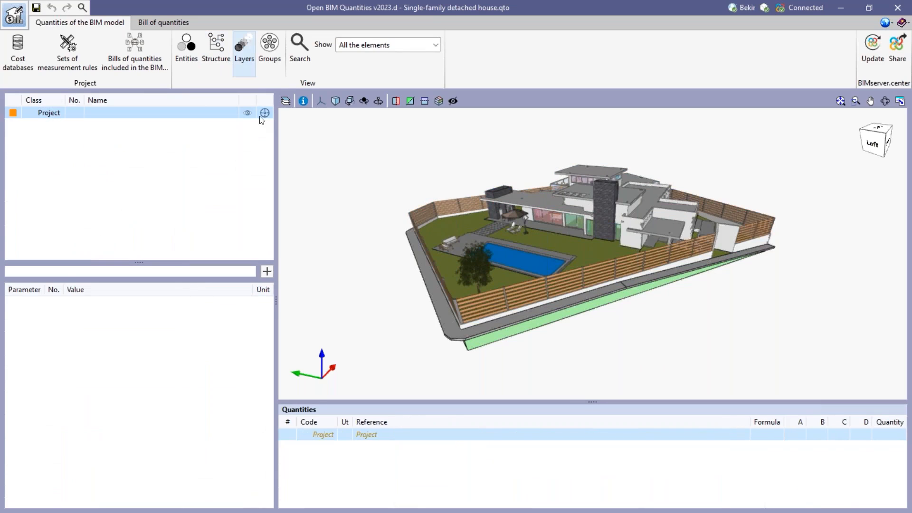
click(270, 69)
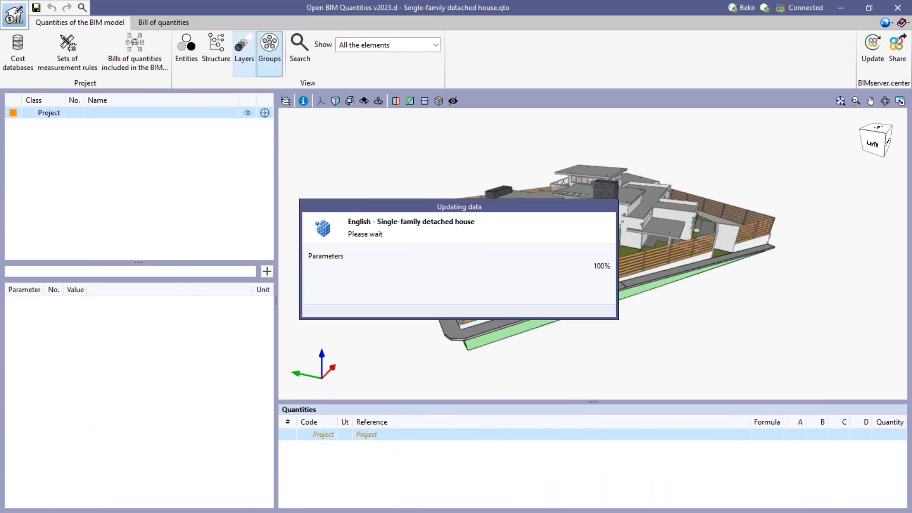
click(188, 66)
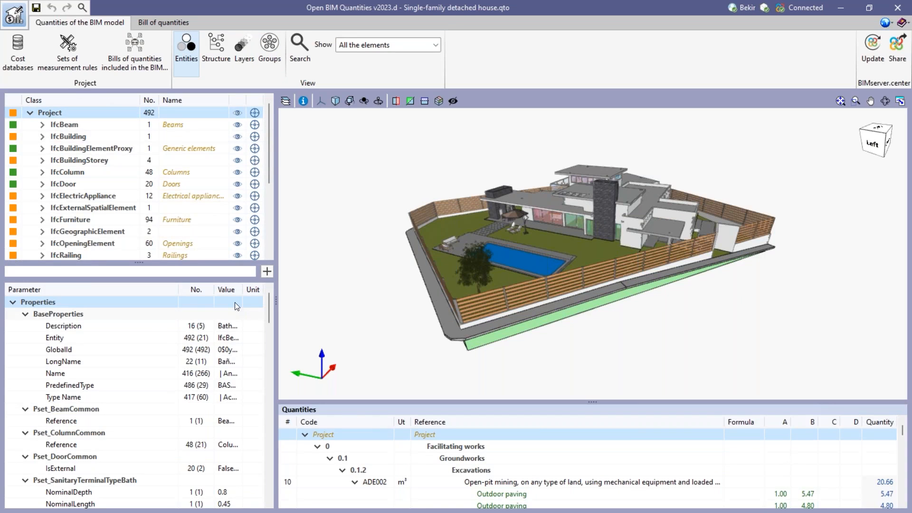
- Inspect the data of the flat roofs by selecting slabs in the 3D model, the Accessible flat roof type and Floor slab_003
scroll(590, 218, up, 5)
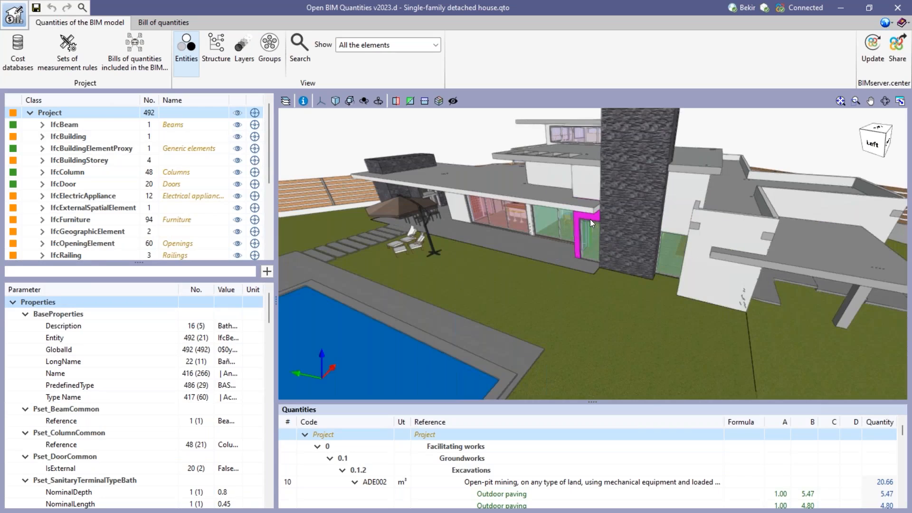
scroll(589, 219, down, 5)
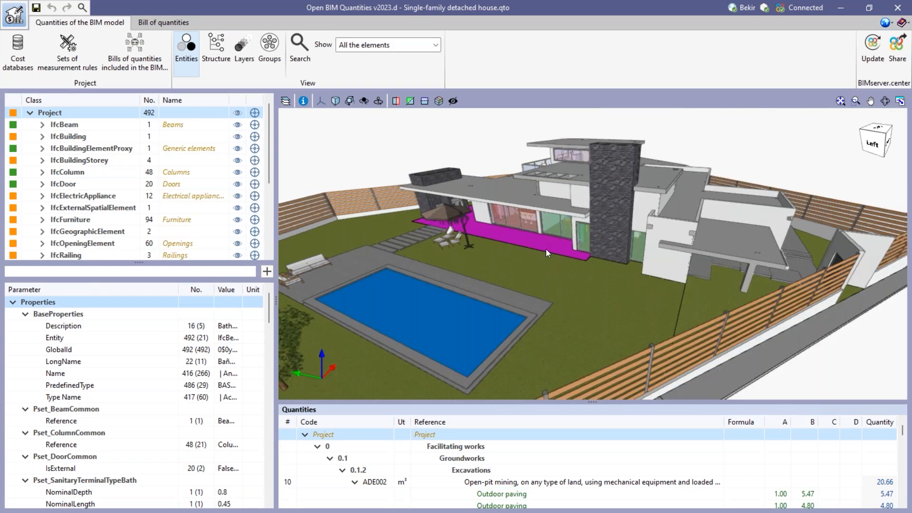
drag(545, 249, 577, 252)
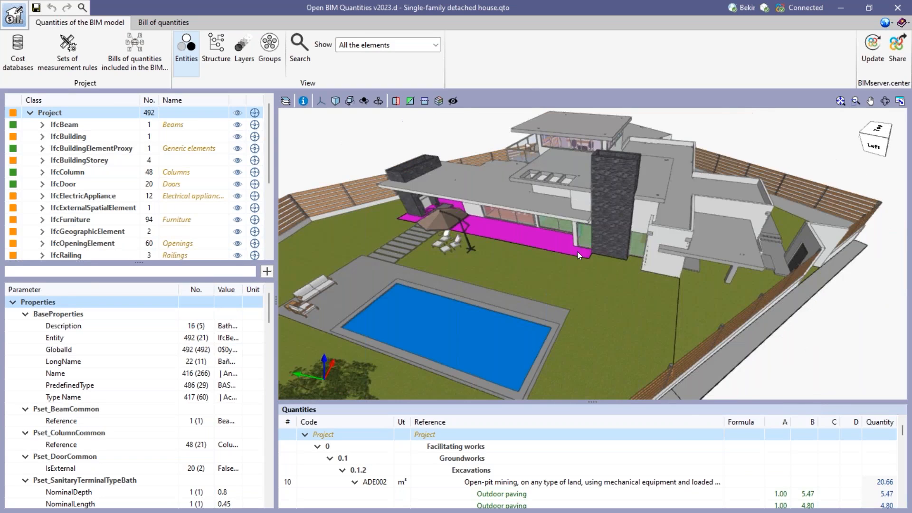
click(506, 200)
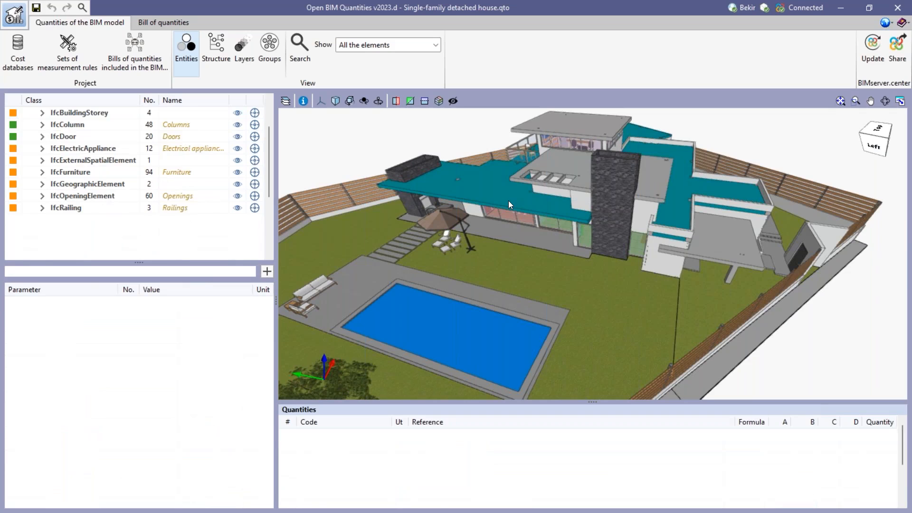
click(557, 167)
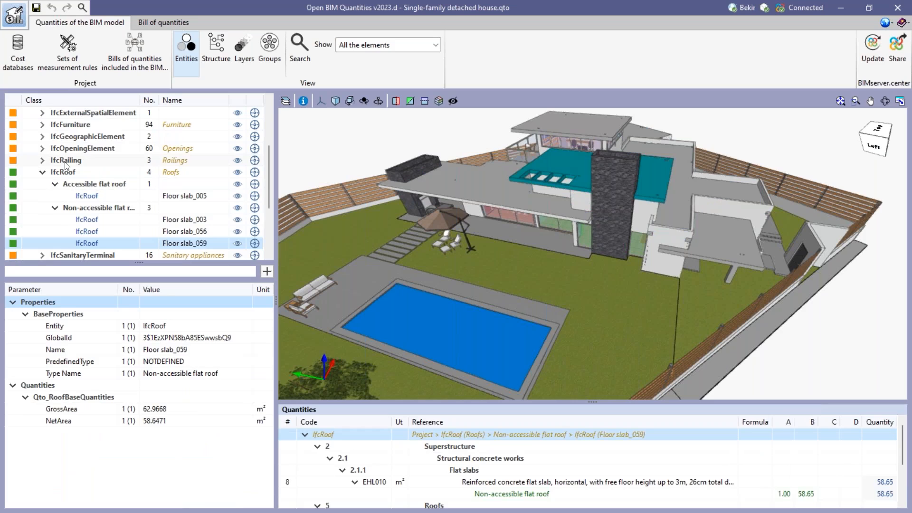
click(83, 184)
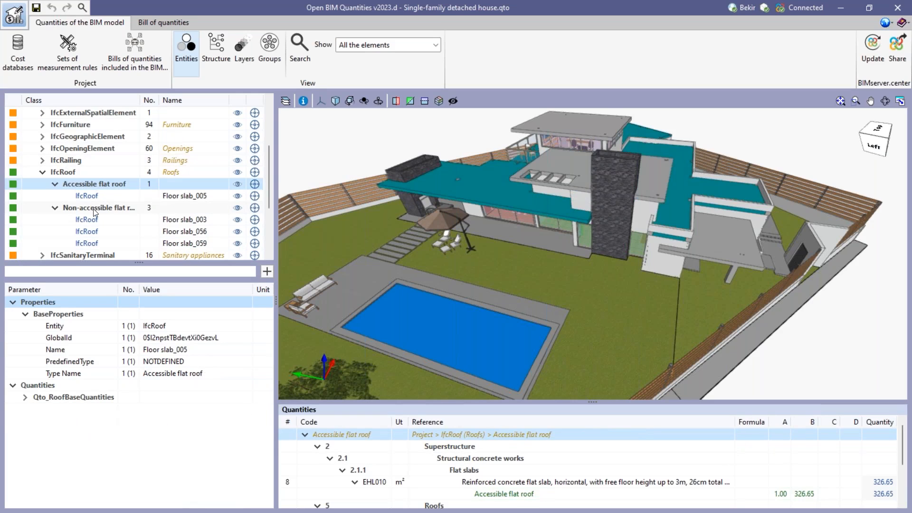
click(88, 219)
- Make the BIM model elements transparent in the 3D view and hide the elements panel again
click(286, 101)
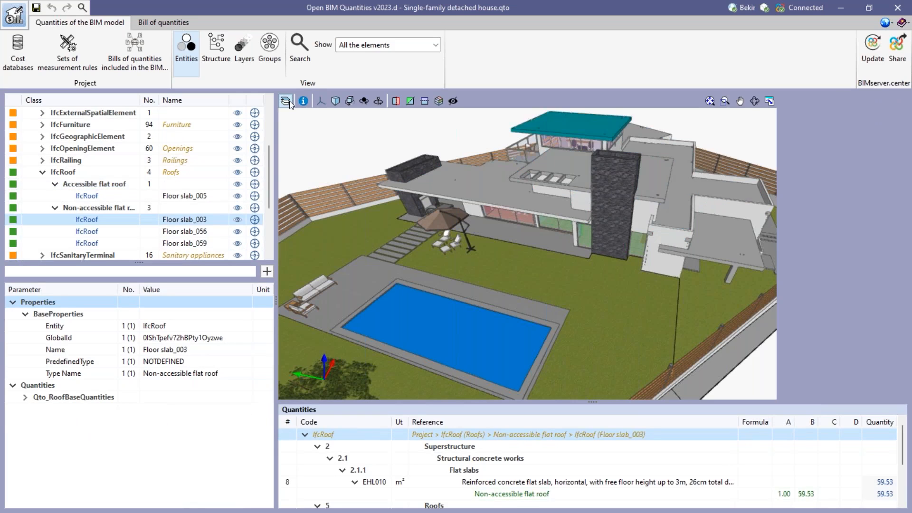
click(289, 100)
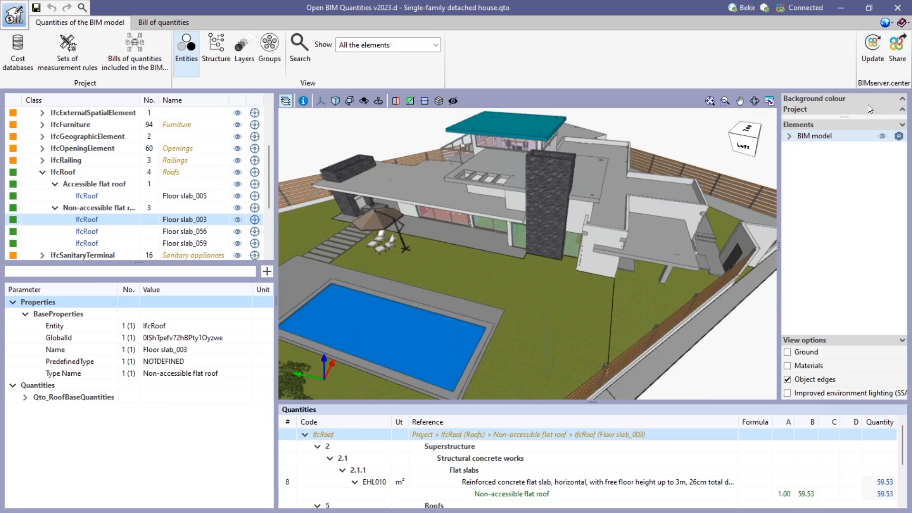
click(898, 135)
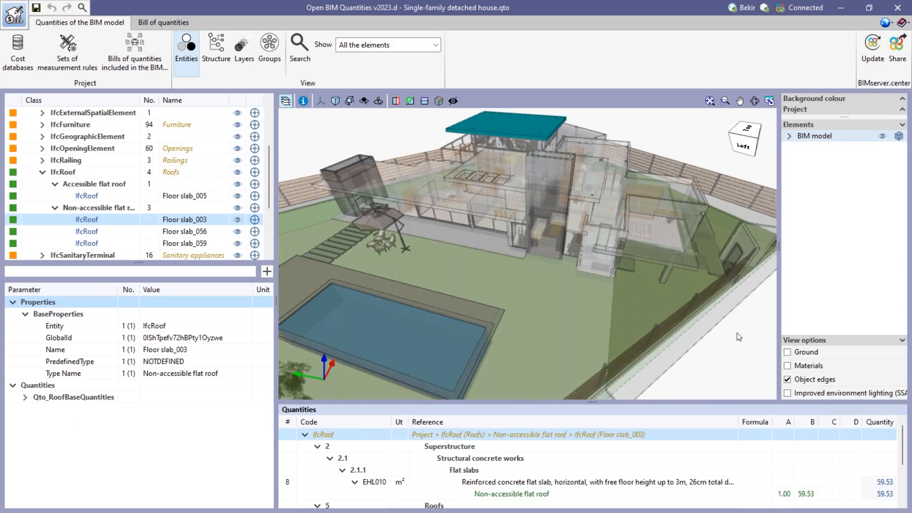
click(286, 101)
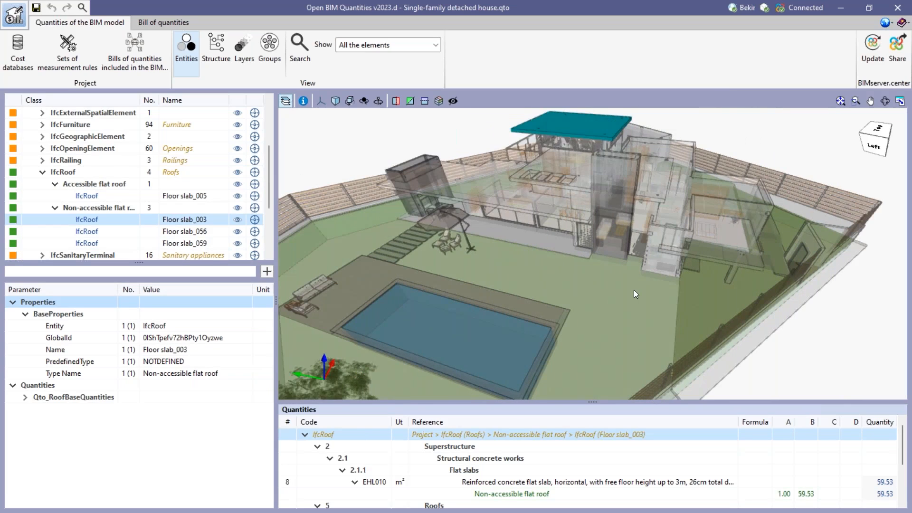
- Fit the whole house in view and highlight Floor slab_005 and Floor slab_059 in the transparent model
click(840, 102)
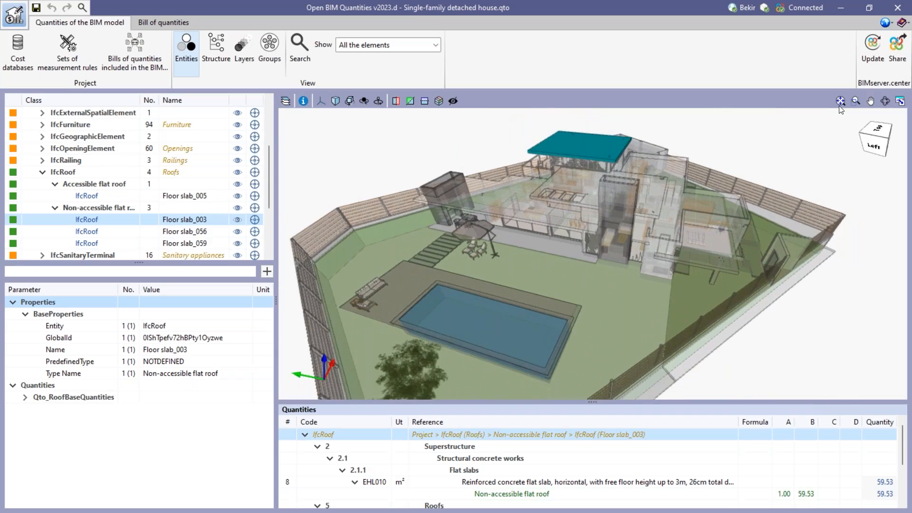
scroll(609, 274, down, 2)
middle_drag(609, 274, 570, 246)
click(90, 196)
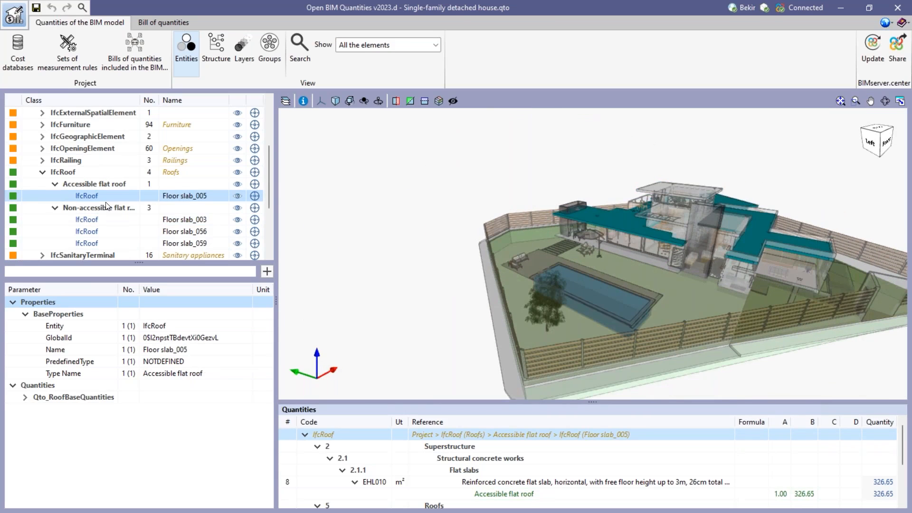
click(92, 243)
- Select the IfcWall class and its Chimney/Barbecue type to inspect their properties, linked items and location in the model
scroll(93, 237, down, 3)
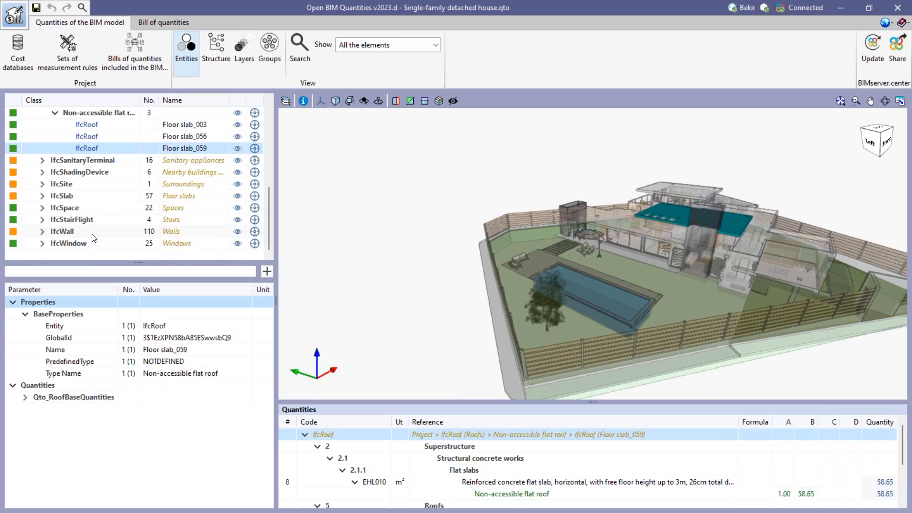
click(62, 231)
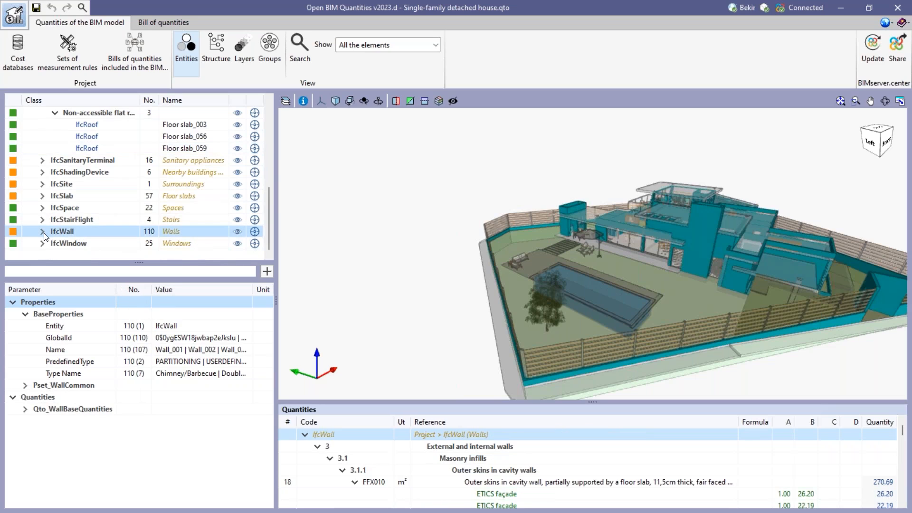
click(43, 232)
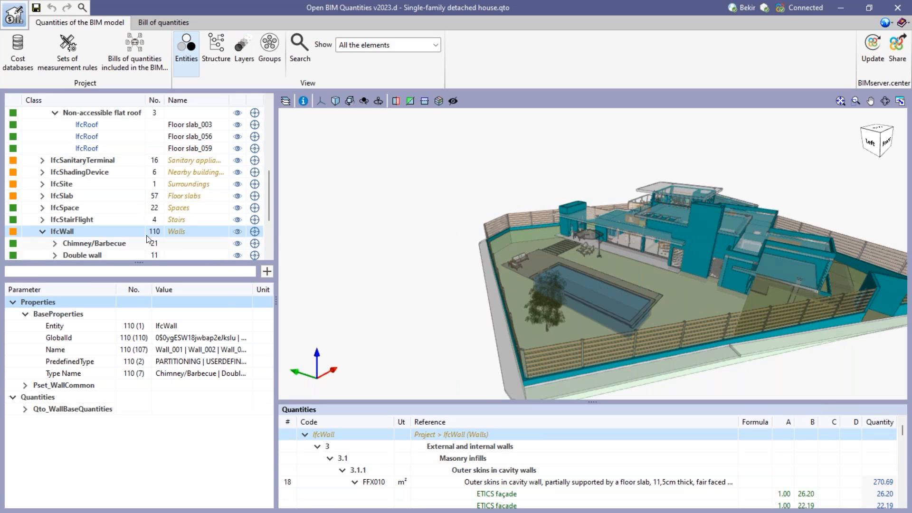
click(53, 244)
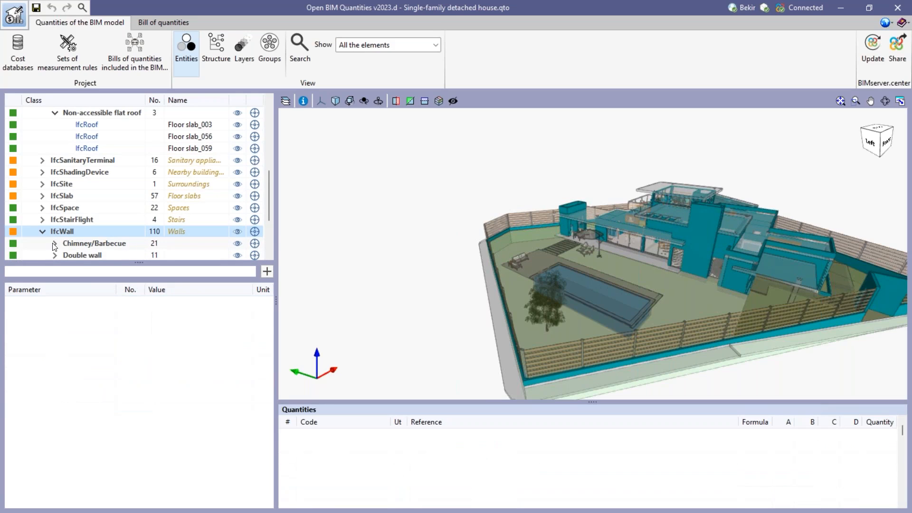
scroll(55, 213, down, 3)
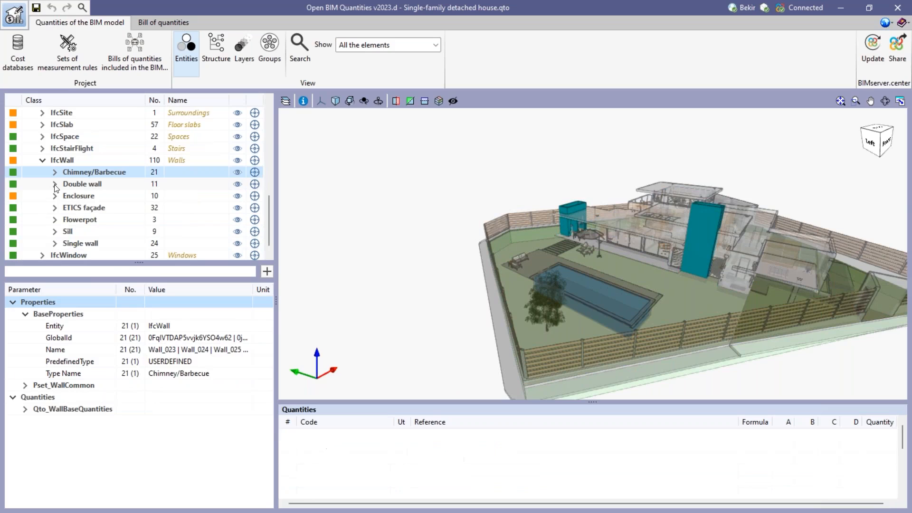
- Inspect the Double wall type and its walls Wall_072 and Wall_062 in the transparent 3D model
click(55, 185)
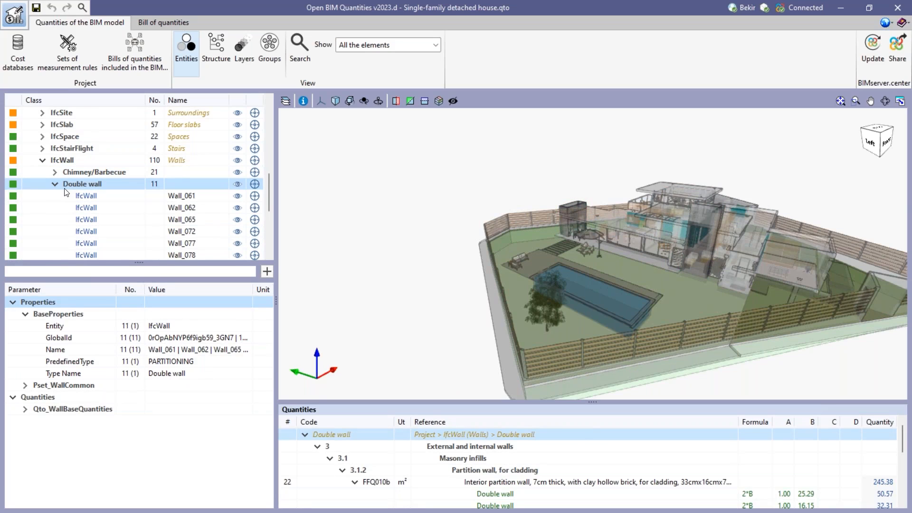
click(92, 232)
click(92, 208)
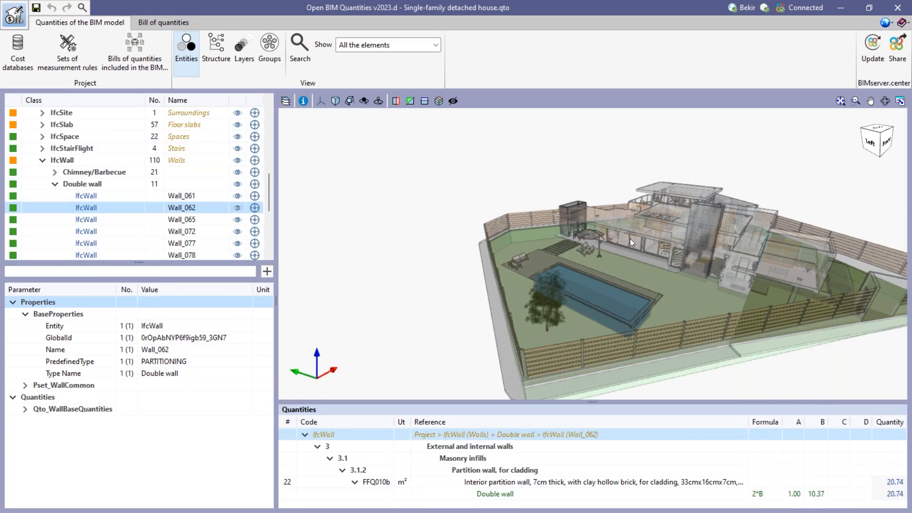
scroll(758, 256, up, 2)
scroll(758, 255, up, 1)
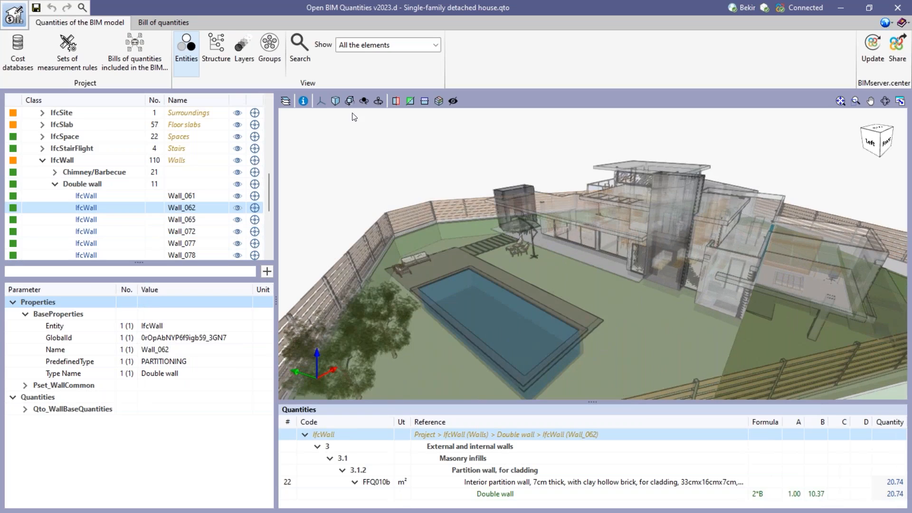
- Display the BIM model elements as opaque again in the 3D view
click(284, 101)
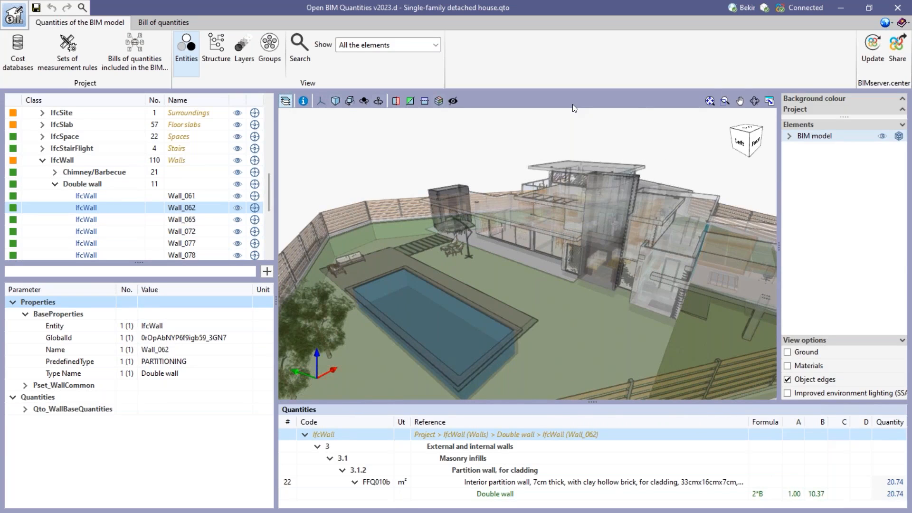
click(898, 136)
click(898, 137)
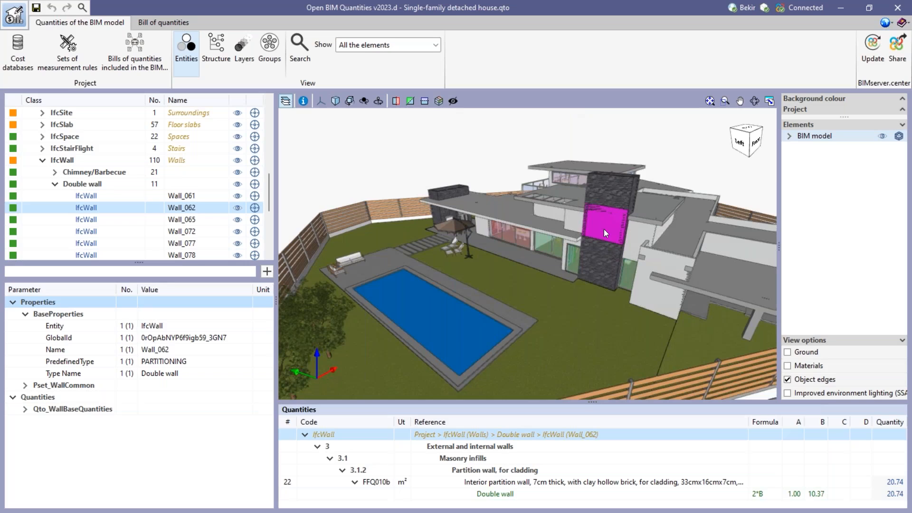
- Pick the garden and outdoor paving slabs in the 3D model to inspect the data of Floor slab_051
click(512, 222)
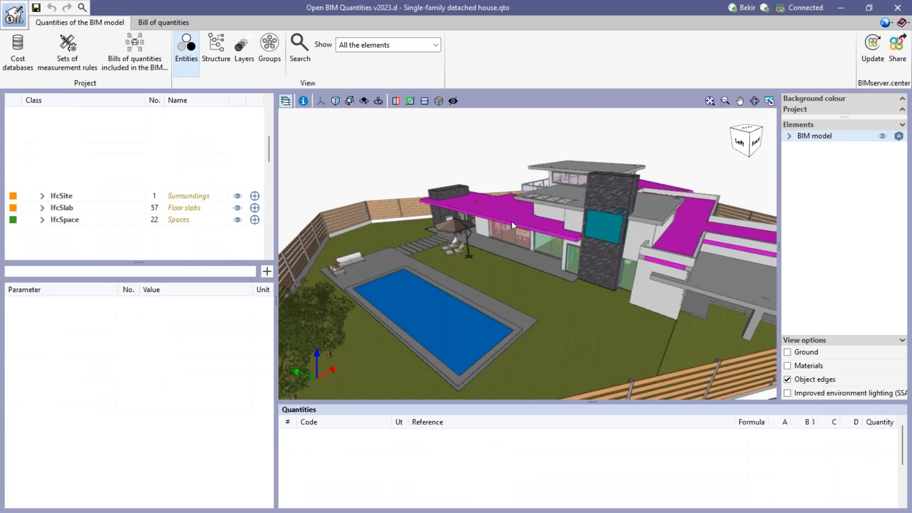
click(689, 352)
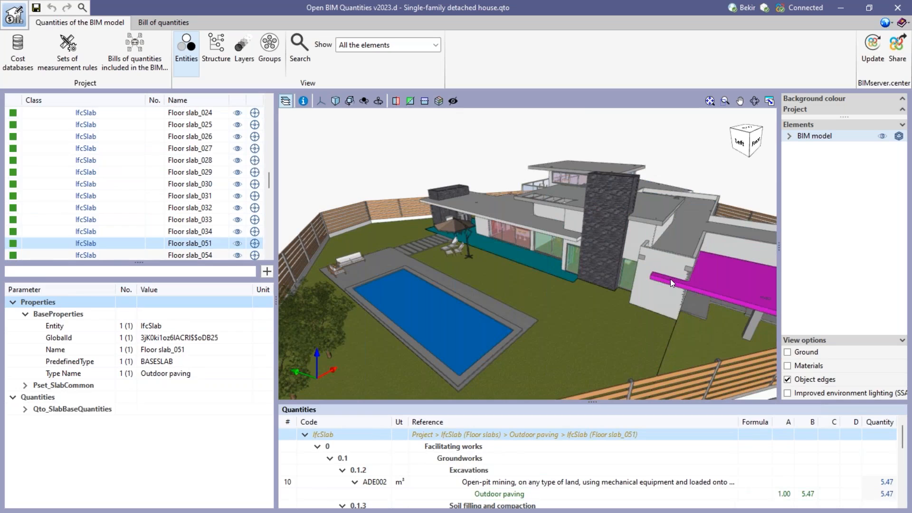
scroll(670, 279, down, 1)
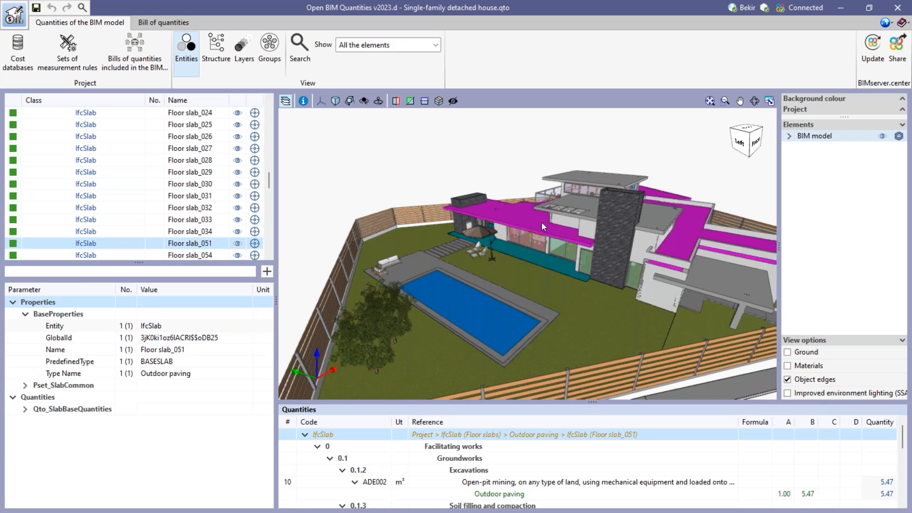
- Select the roofs Floor slab_059 and Floor slab_005 in the 3D model and expand the base quantities of Floor slab_005
click(567, 206)
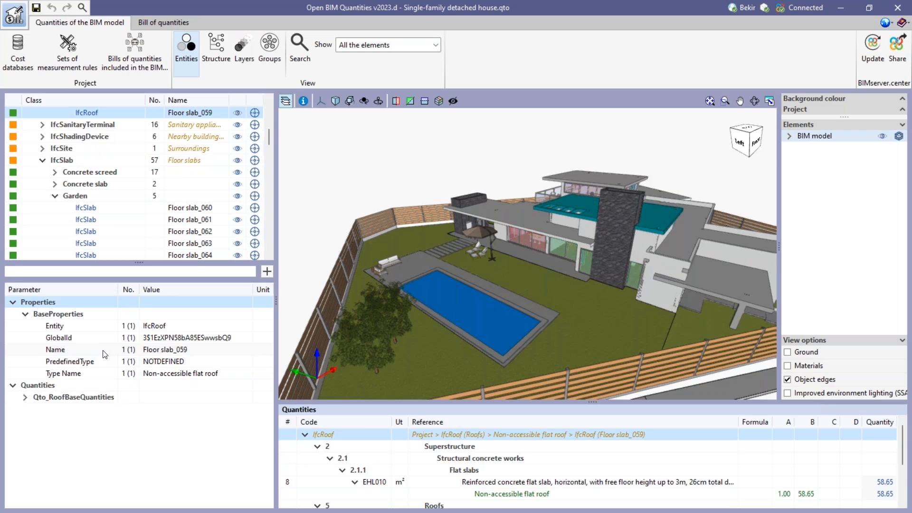
click(527, 226)
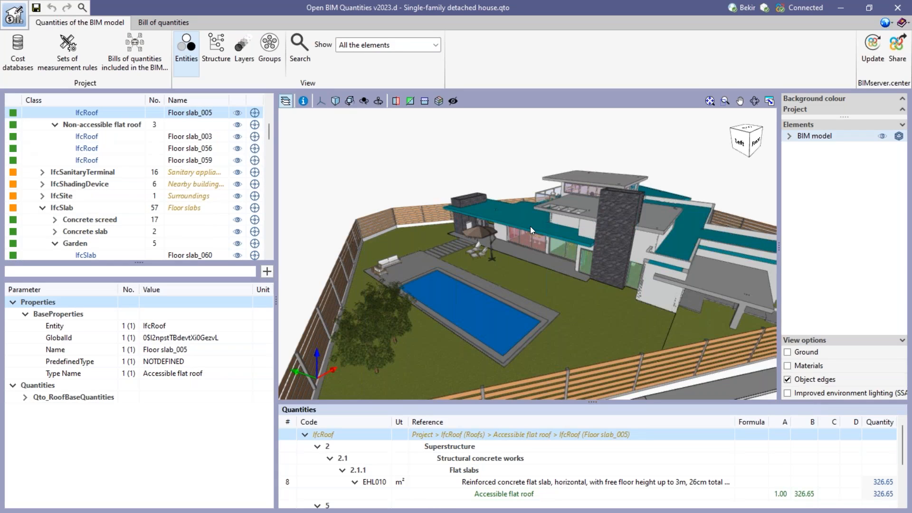
click(25, 398)
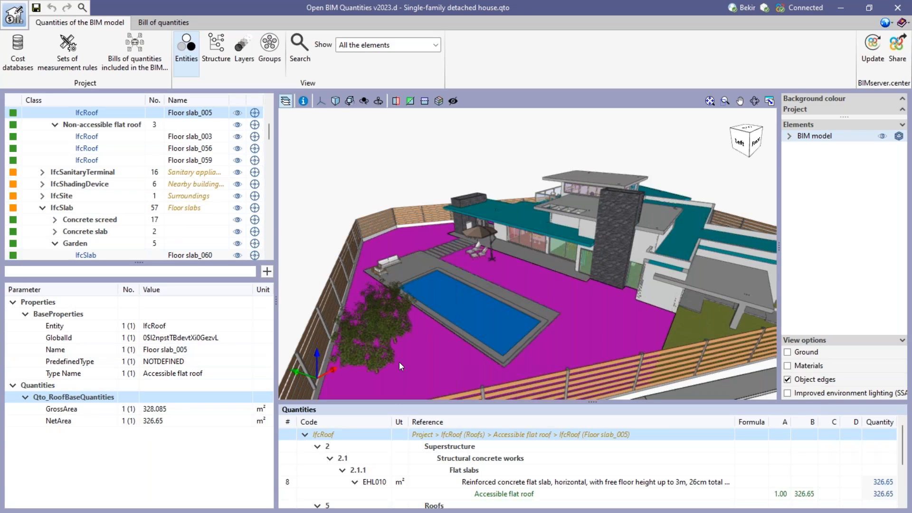
- View the base quantities of the kitchen sliding window Window_006, and hide the elements panel
click(539, 246)
click(25, 409)
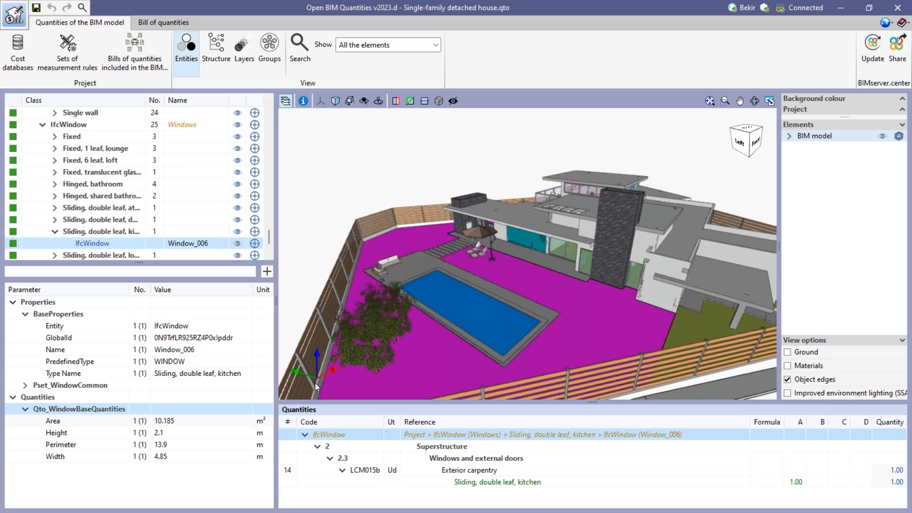
click(285, 102)
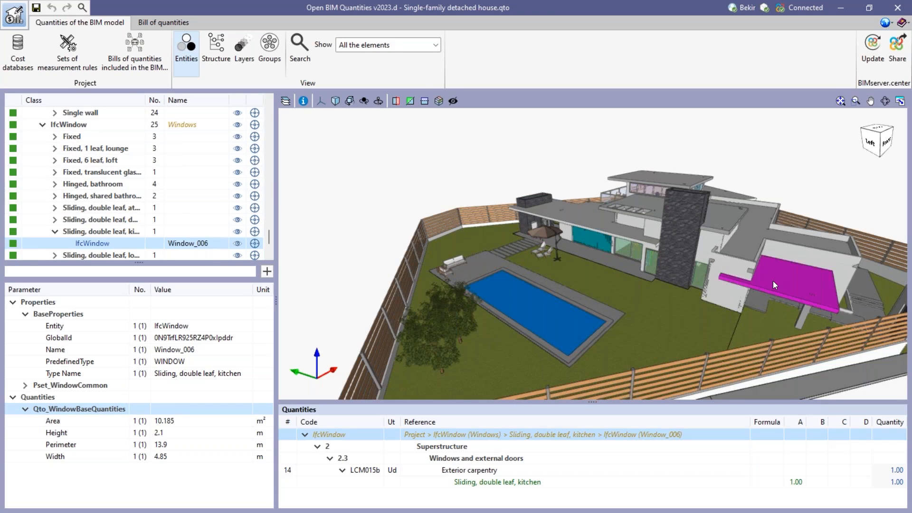
- Select Column_048 in the 3D model and expand its base quantities
click(802, 319)
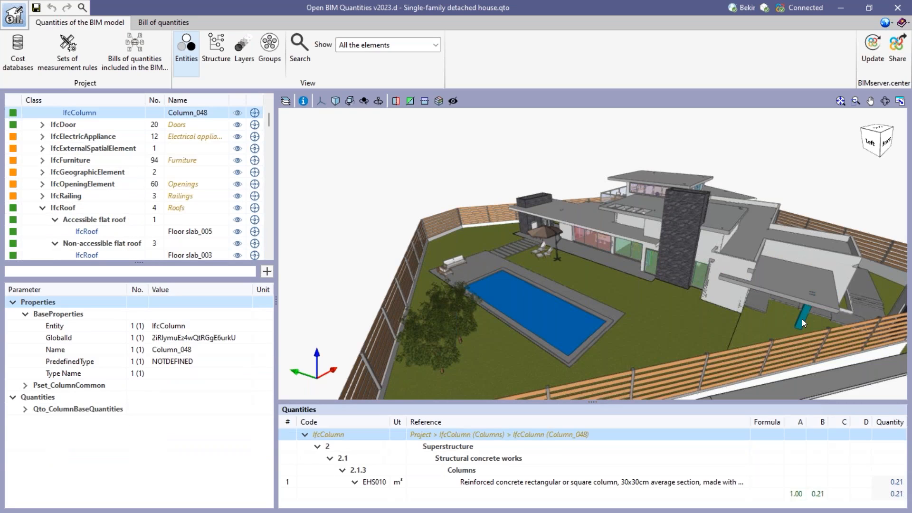
double_click(67, 409)
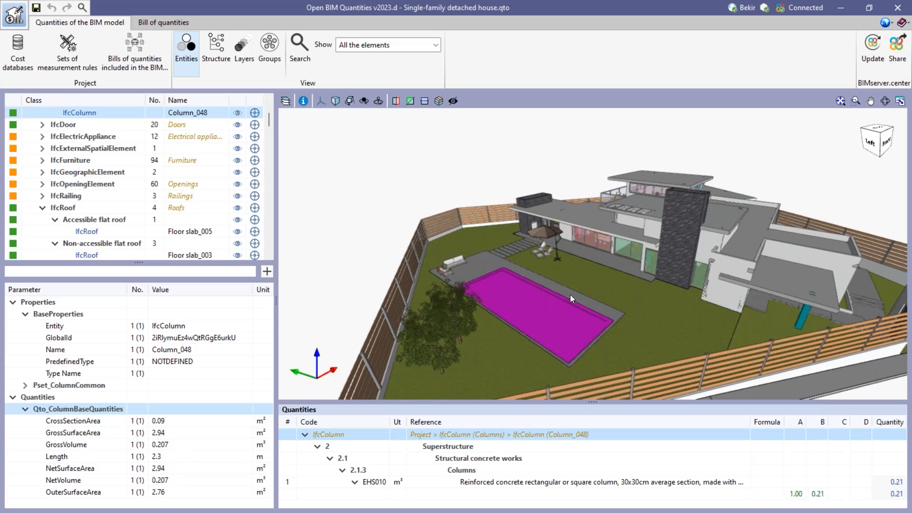
- Compare the linked items of Floor slab_056 and Column_048, enlarging the quantities area to read the column's items
middle_drag(604, 285, 586, 246)
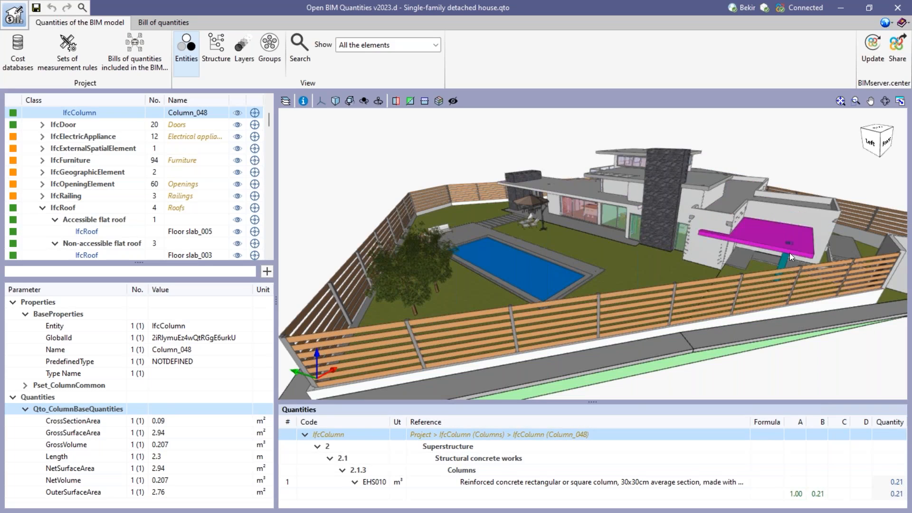
click(764, 246)
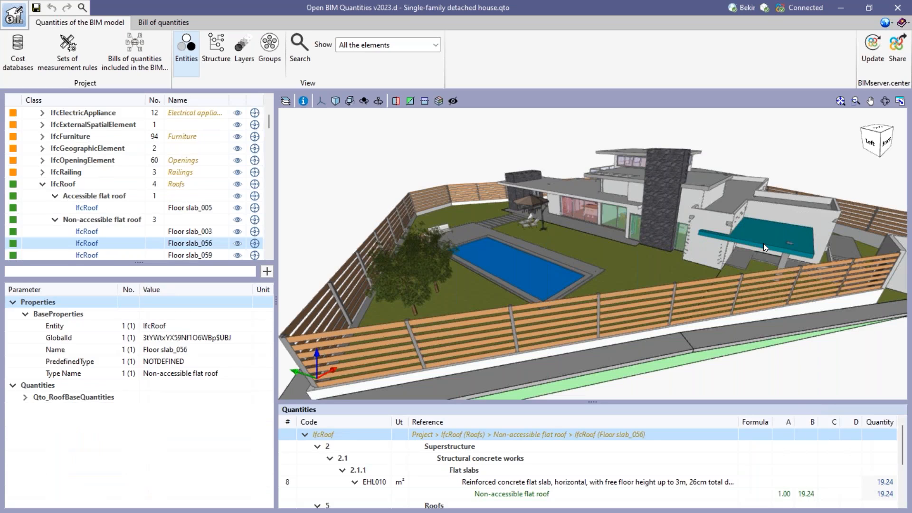
click(782, 262)
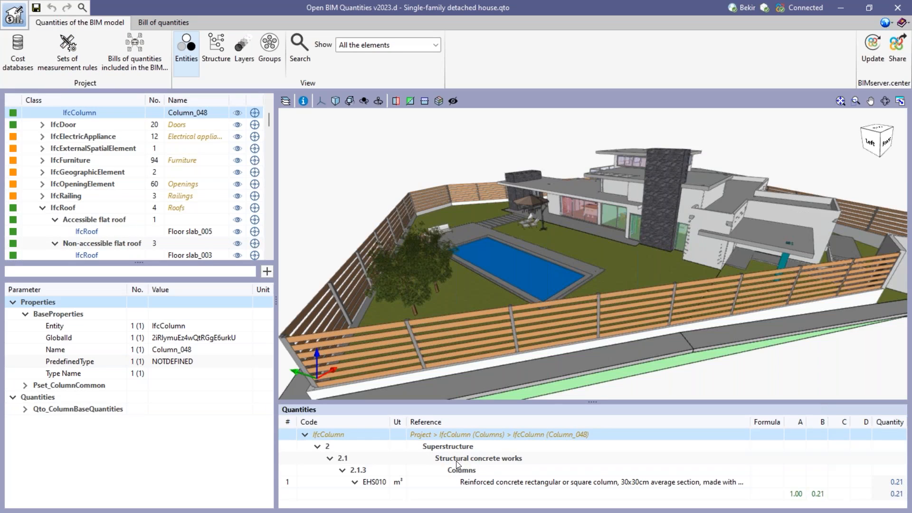
drag(593, 402, 596, 385)
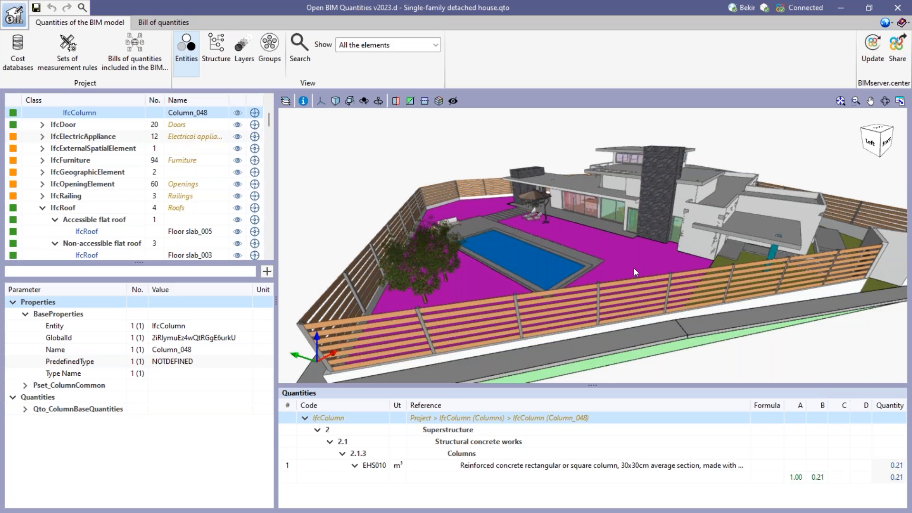
middle_drag(633, 267, 631, 272)
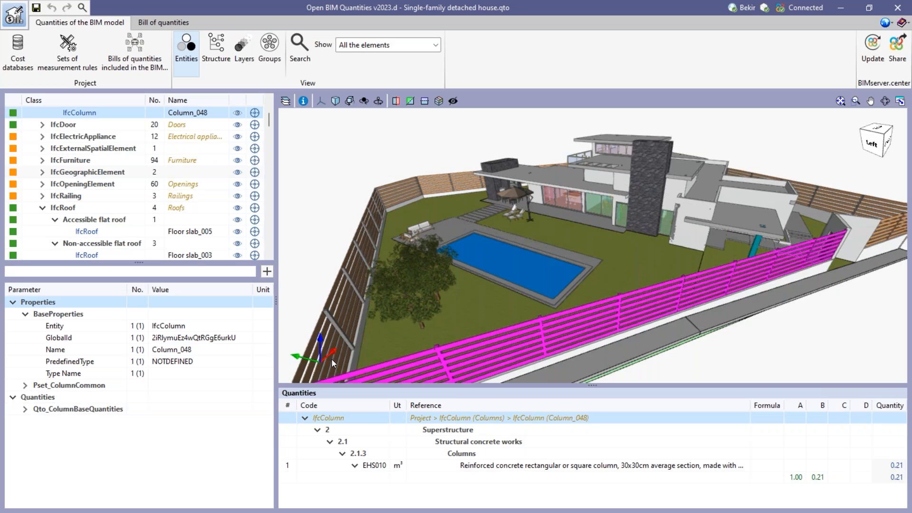
- Examine the base quantities of Column_048, including NetVolume, NetSurfaceArea, GrossSurfaceArea and Length
click(25, 409)
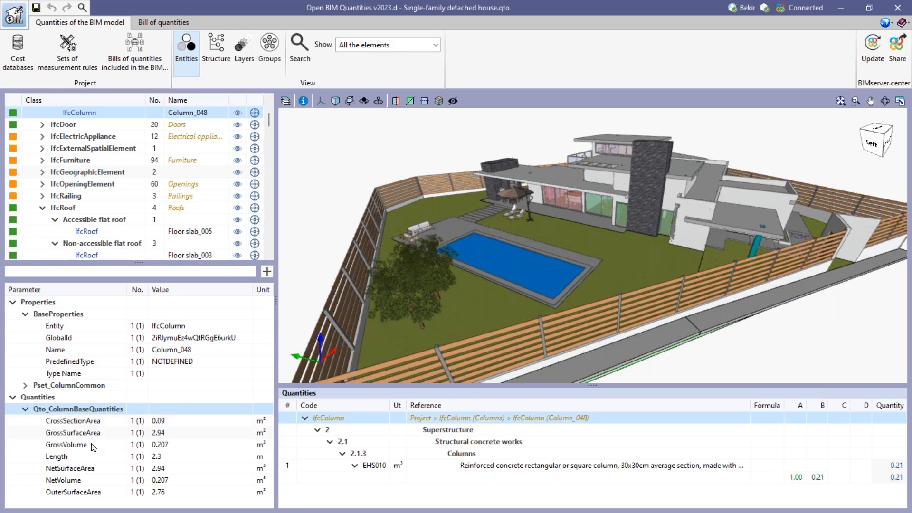
click(74, 484)
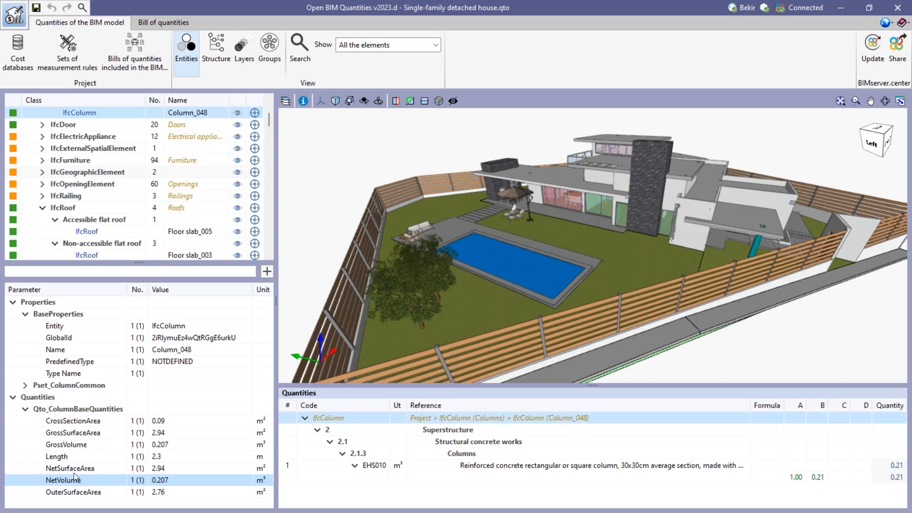
click(78, 469)
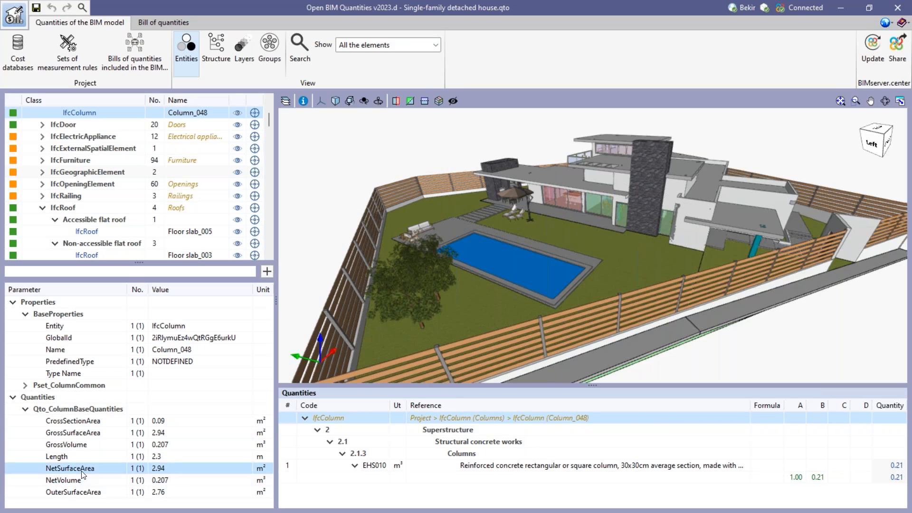
click(62, 457)
click(78, 432)
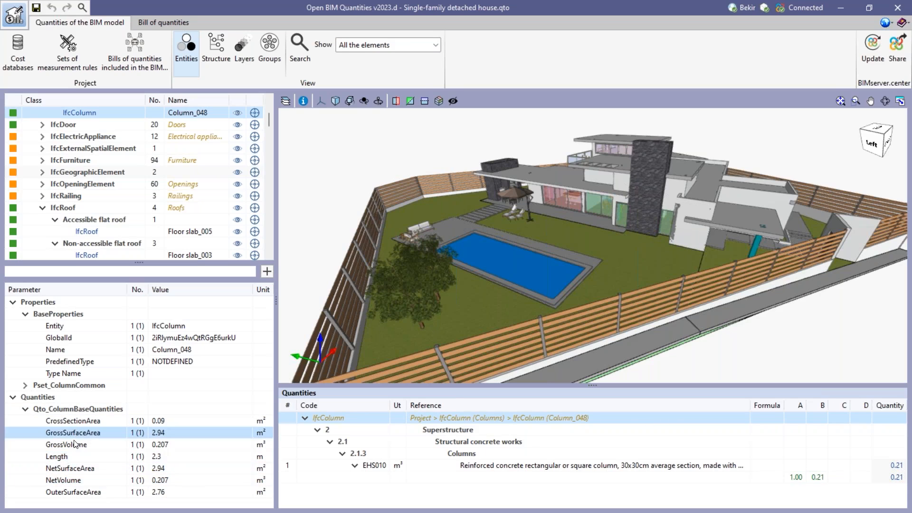
click(64, 458)
click(85, 472)
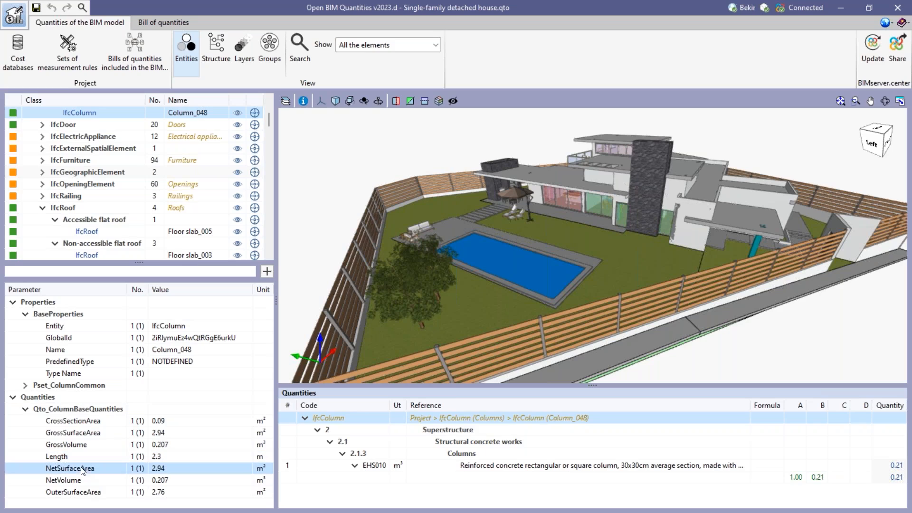
click(62, 458)
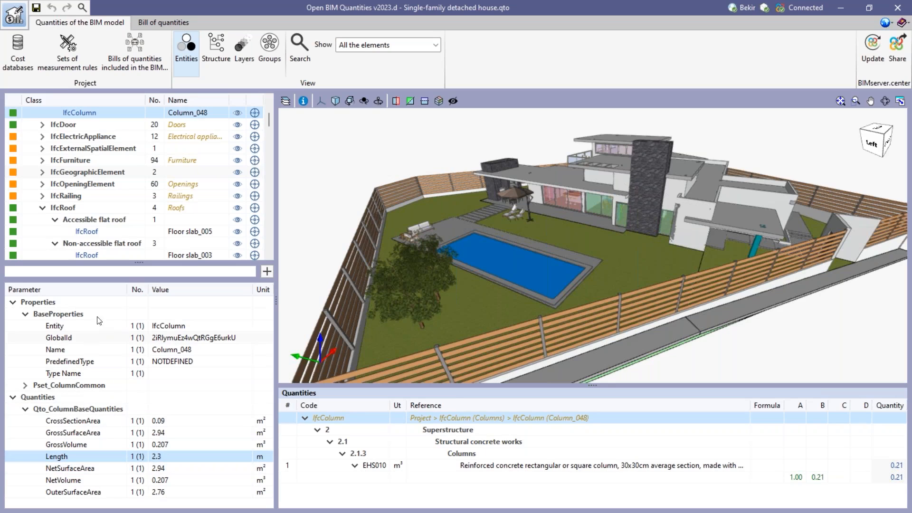
- Open the cost databases, browse the French Maison individuelle isolée and Immeuble de bureaux ones, and return to English - Single-family detached house
click(18, 64)
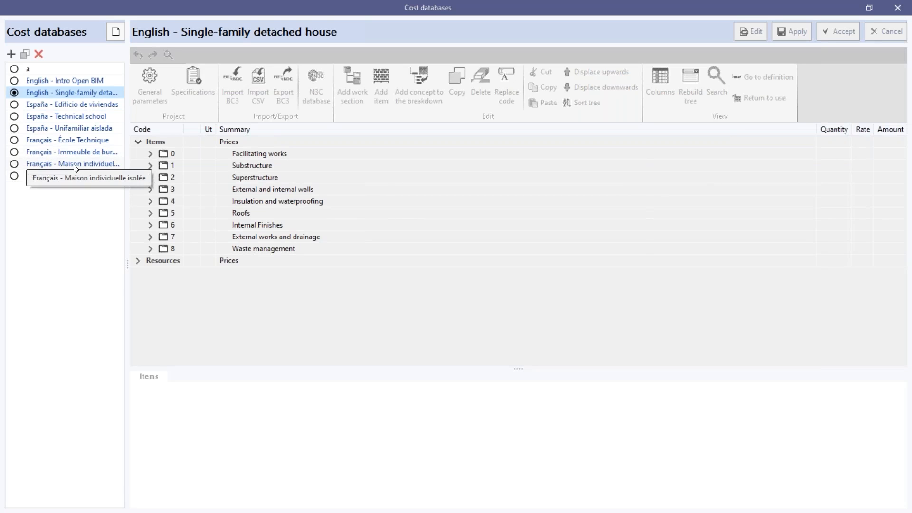
click(75, 163)
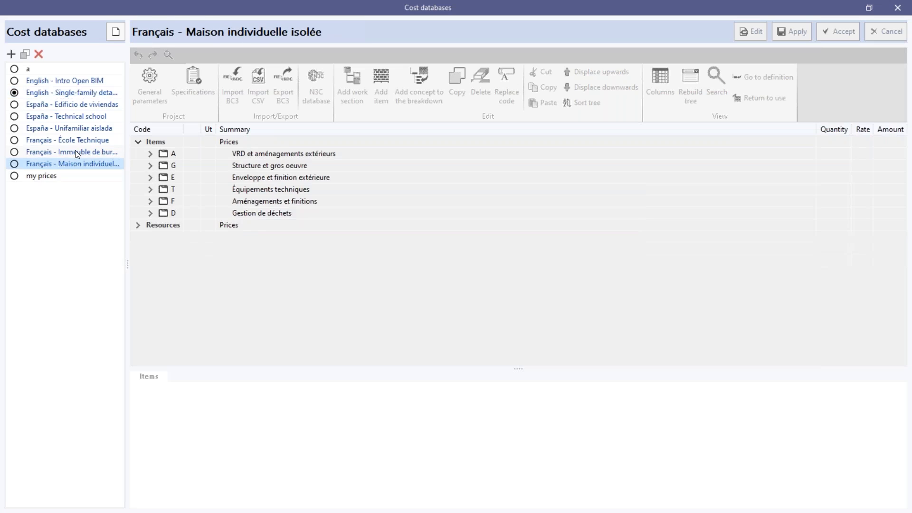
click(75, 151)
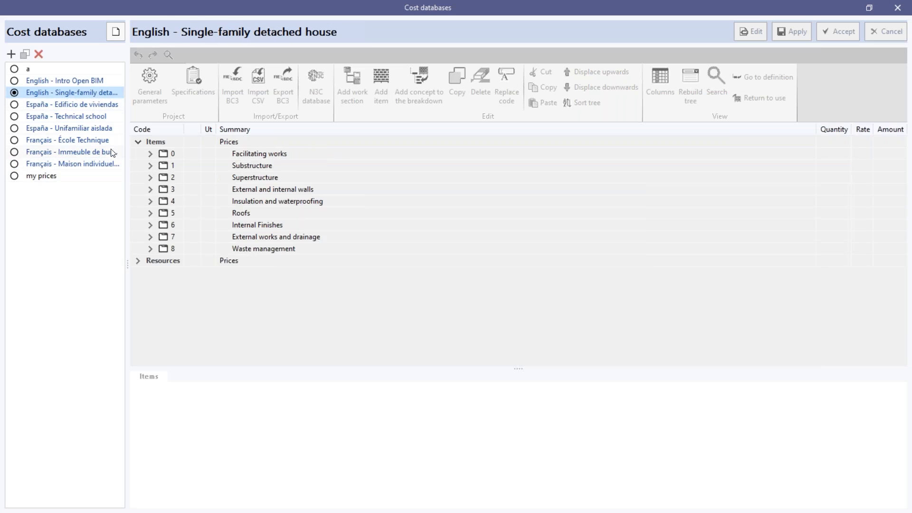
- Duplicate the English - Single-family detached house cost database under the name "example" and put the copy into edit mode
click(25, 54)
text(example)
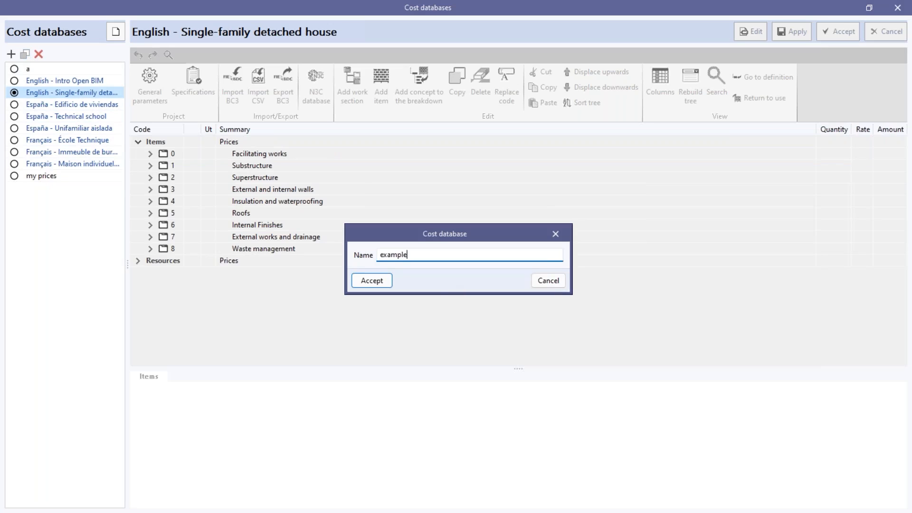
click(374, 281)
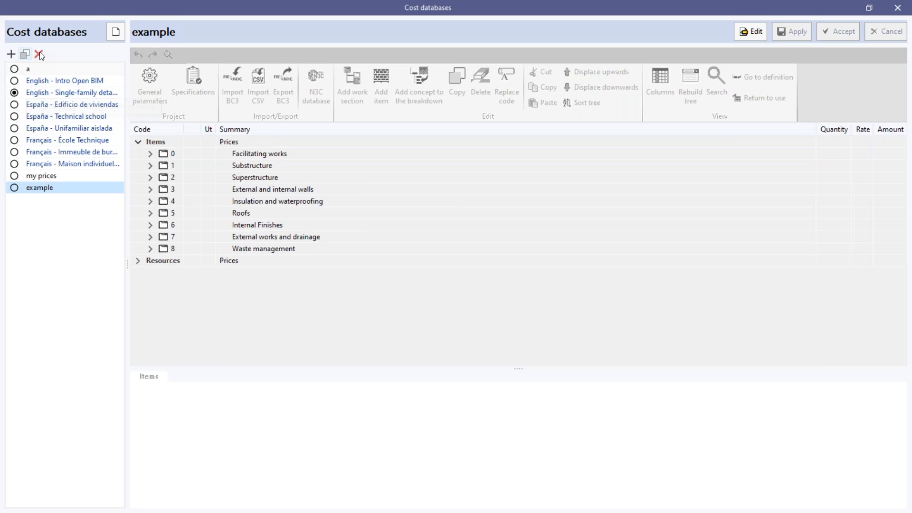
click(744, 32)
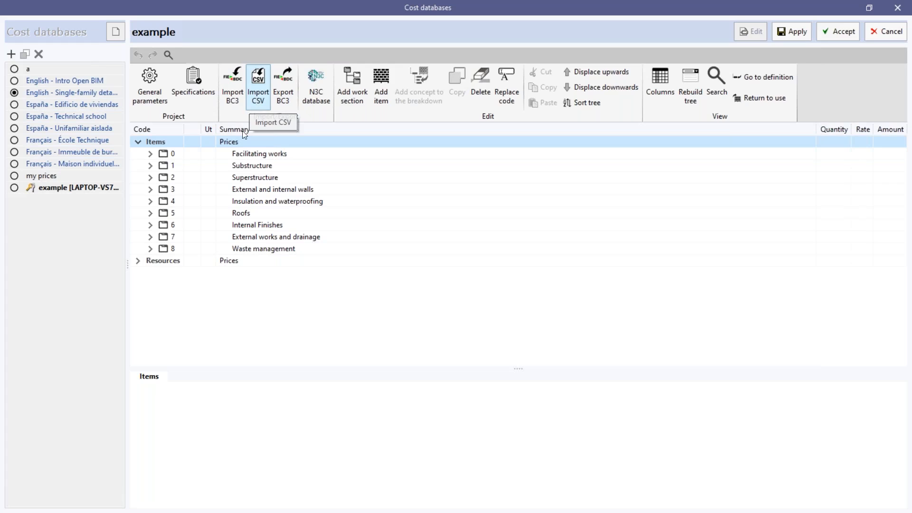
- Expand Facilitating works through Groundworks to Preparatory earth works, and Substructure to Foundations, to view their items
click(151, 154)
click(162, 166)
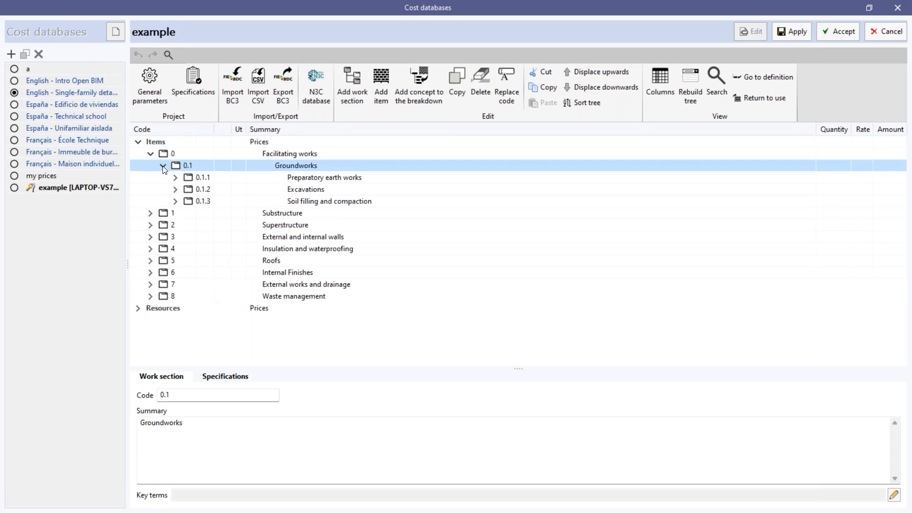
click(175, 177)
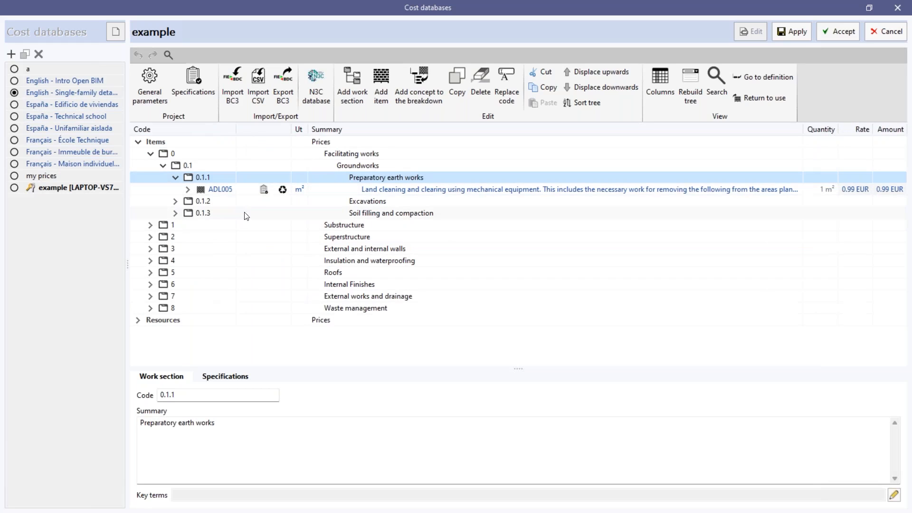
click(150, 226)
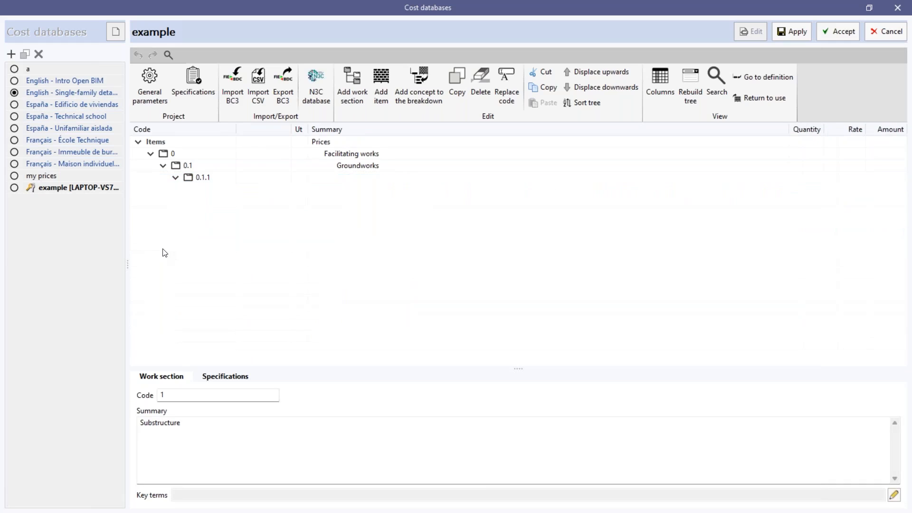
click(163, 250)
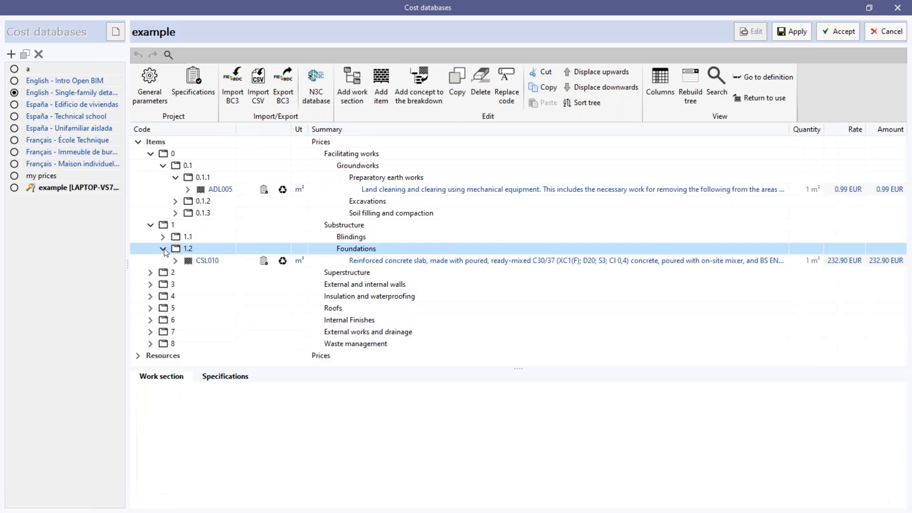
- Examine foundation item CSL010 and its price breakdown, including the structural concreting assistant concept mo092
click(376, 263)
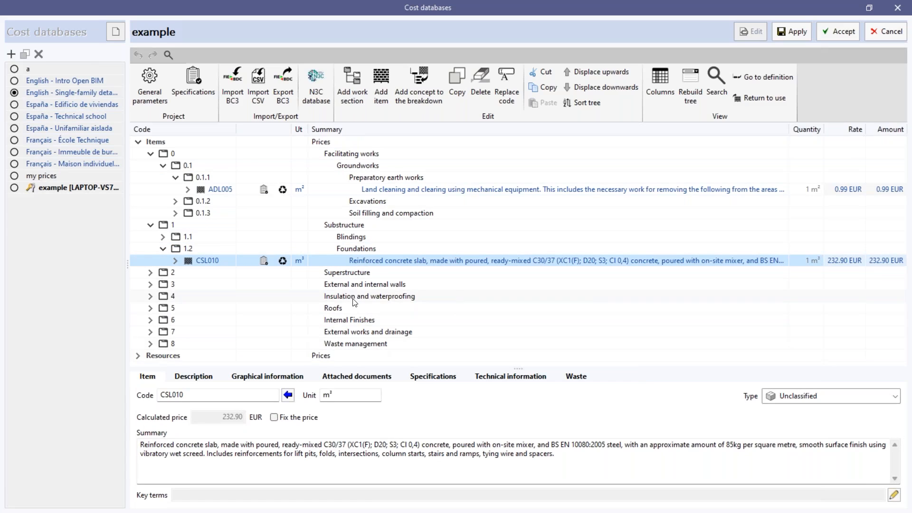
click(176, 262)
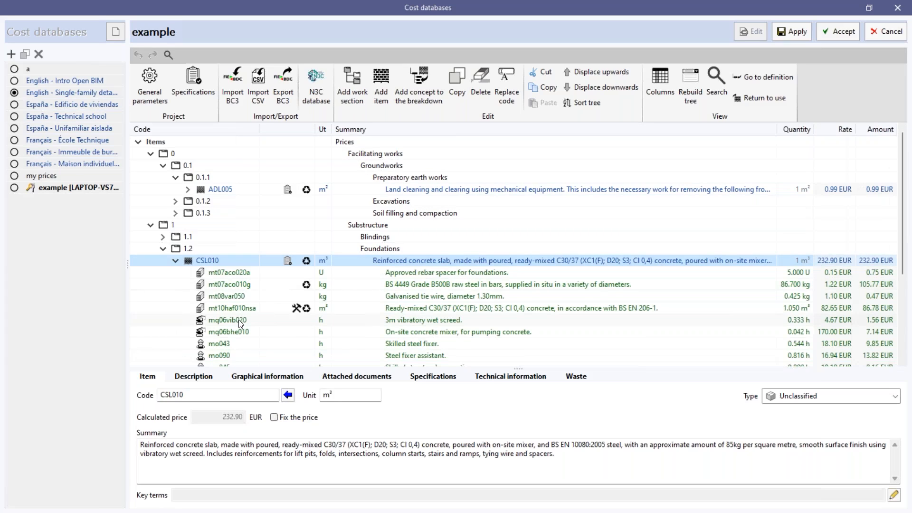
scroll(239, 320, down, 2)
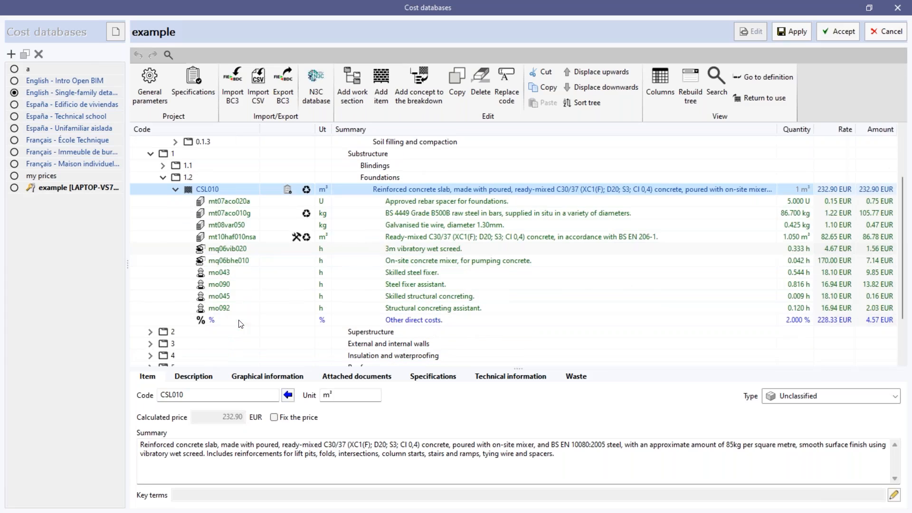
click(222, 312)
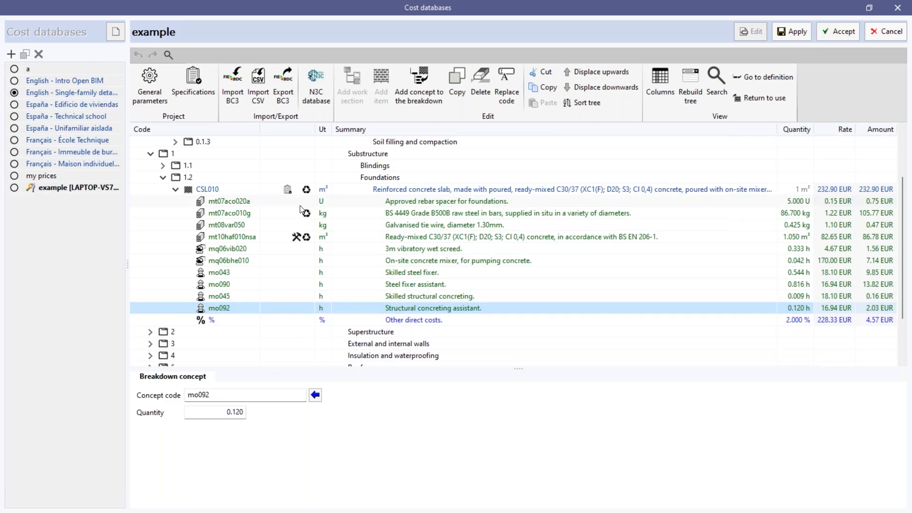
click(175, 190)
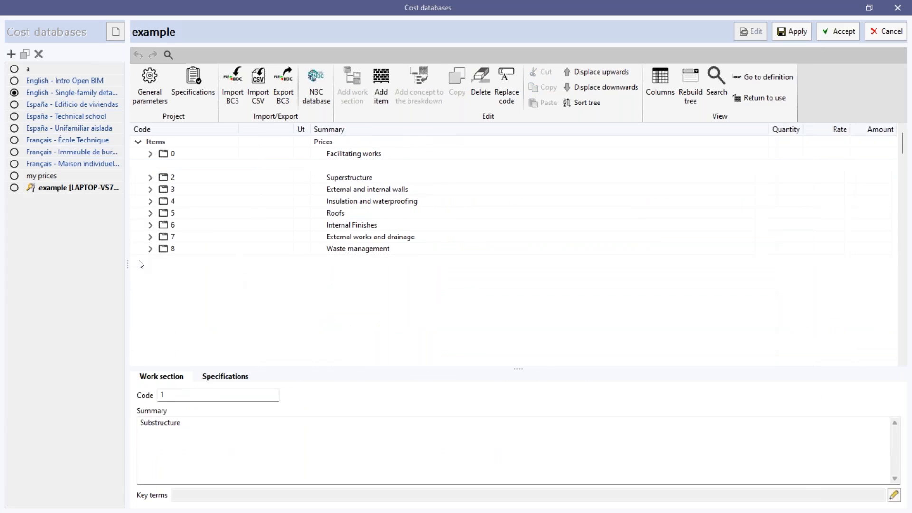
- Start a new item under Resources and review the available resource types and the list of existing codes
click(138, 260)
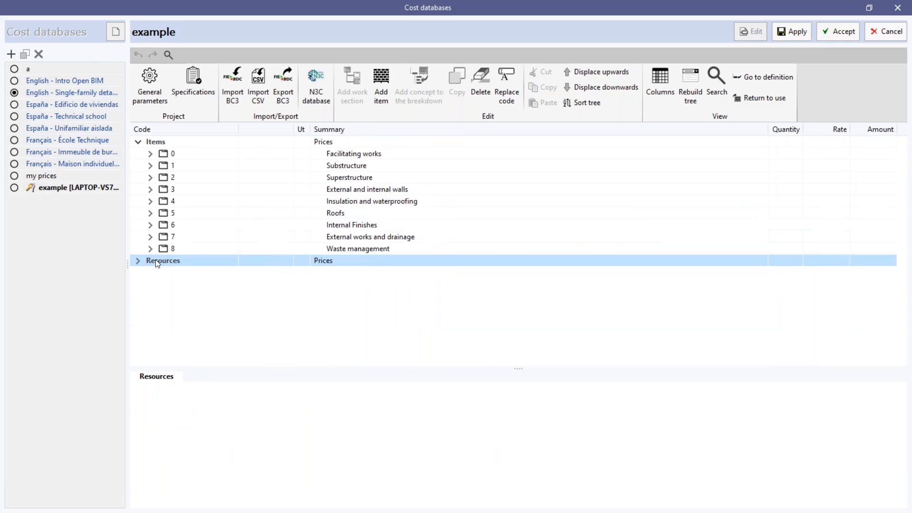
click(384, 93)
click(662, 199)
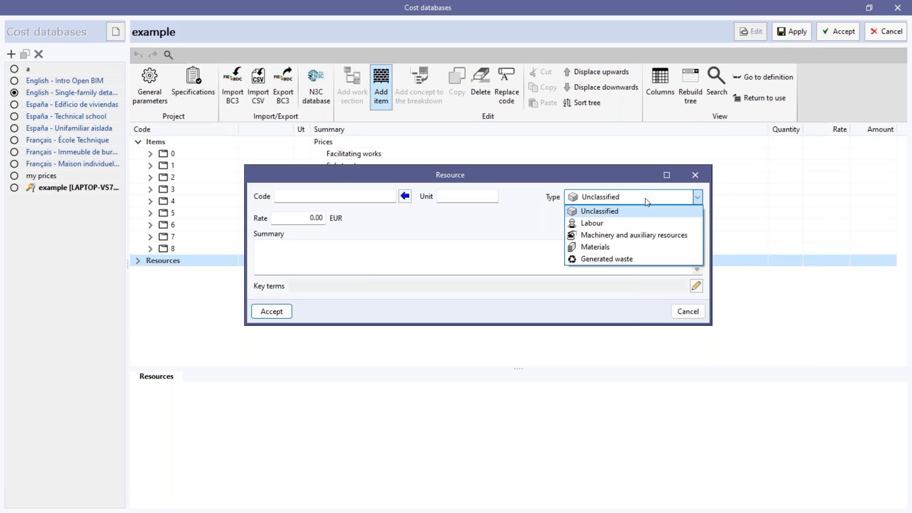
click(695, 198)
click(380, 196)
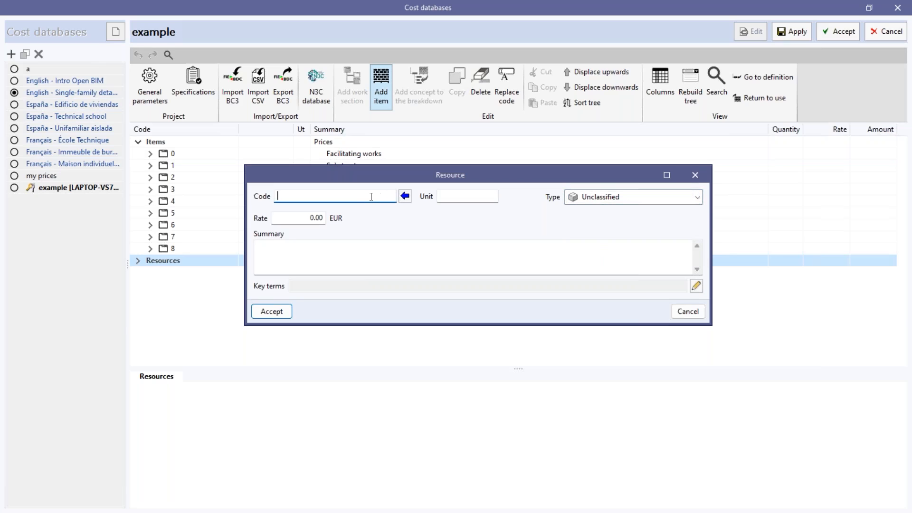
click(405, 196)
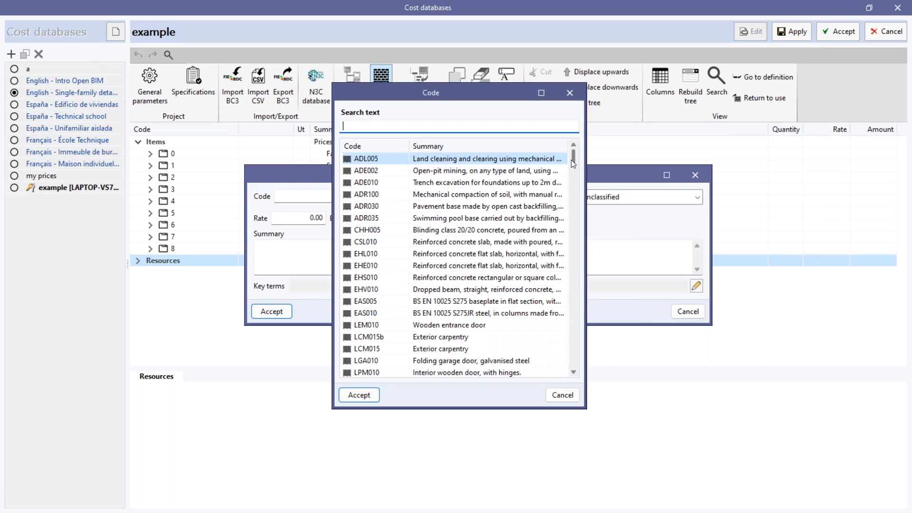
drag(571, 160, 568, 300)
key(Escape)
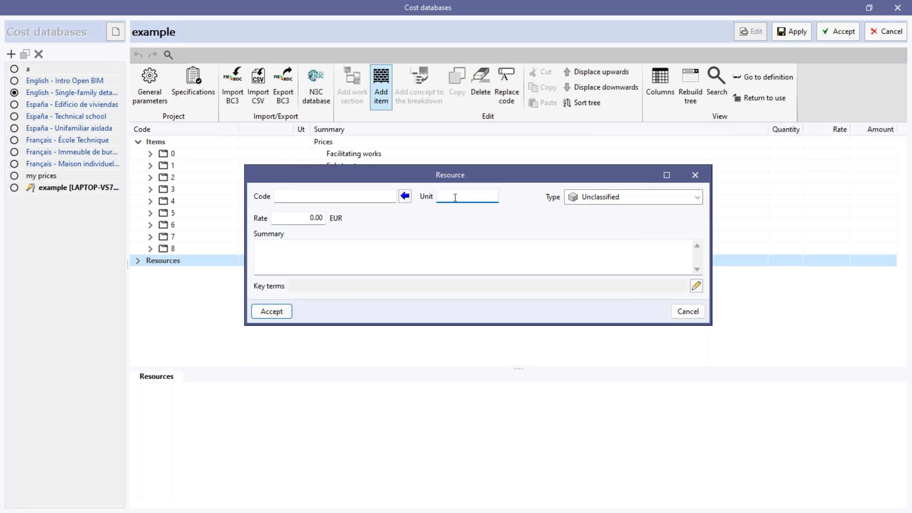
- Fill in the new resource with type Labour, unit h, code LAB and a rate of 15.00 EUR
click(304, 220)
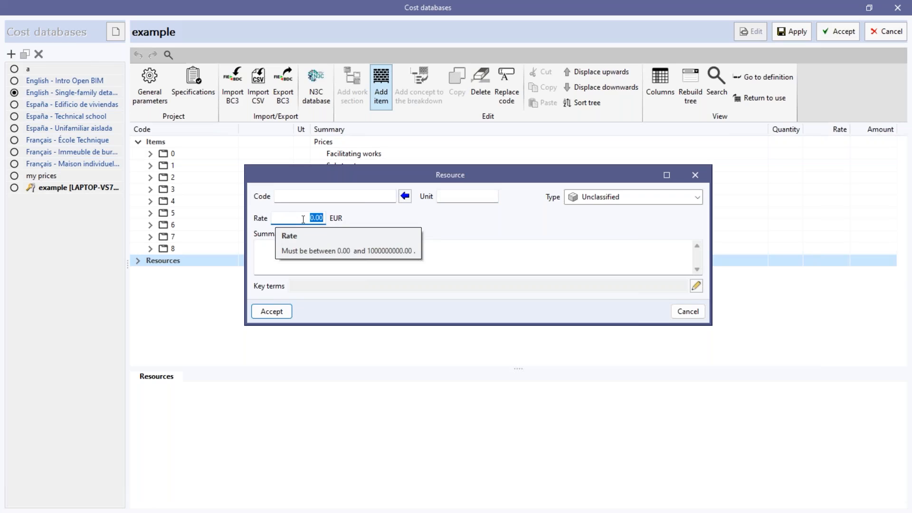
click(671, 200)
click(591, 223)
click(468, 196)
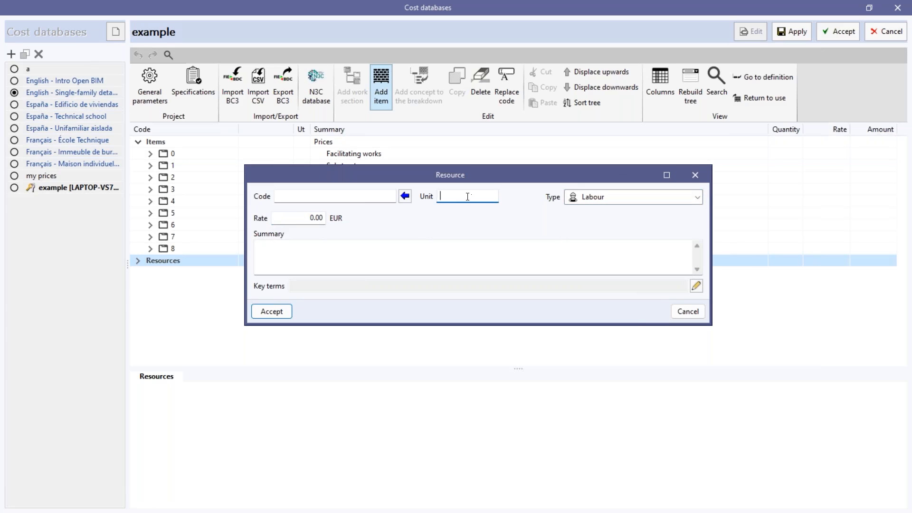
text(h)
click(306, 199)
text(LAB)
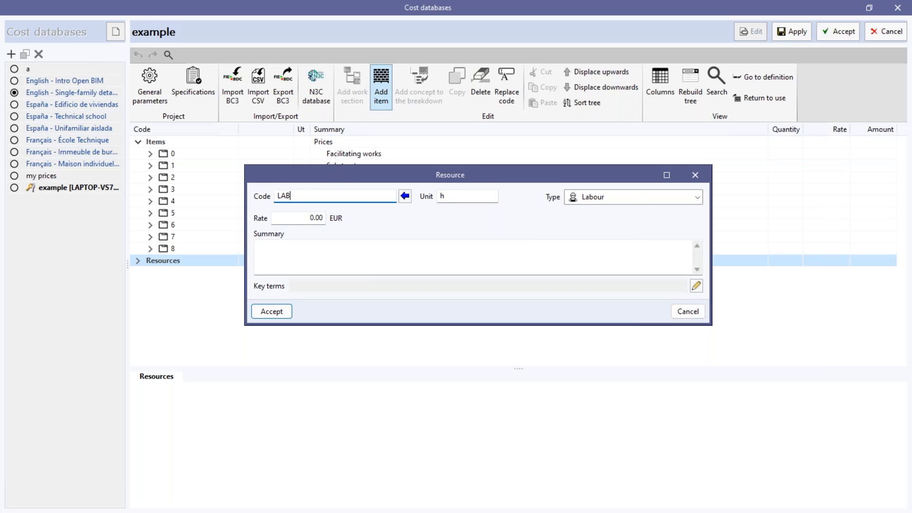
click(305, 220)
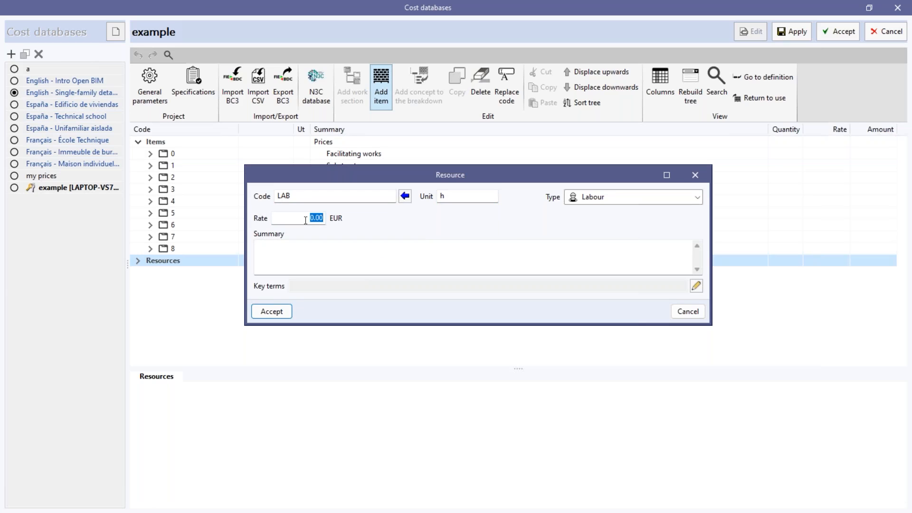
text(15)
click(291, 256)
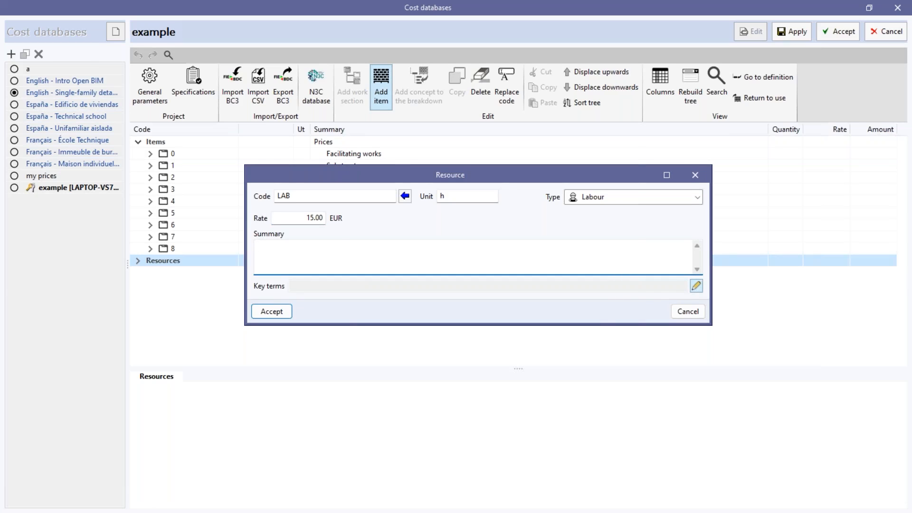
- Check the key terms list of the LAB resource and cancel creating the resource
click(696, 285)
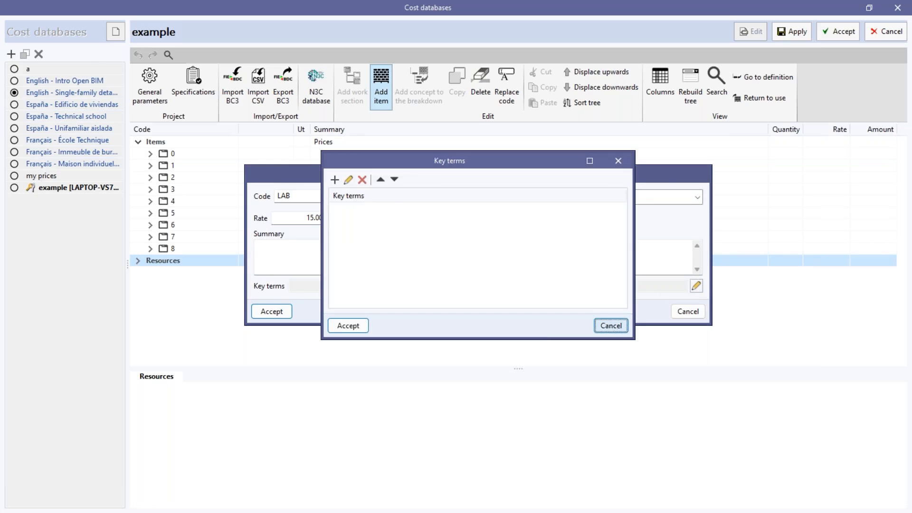
click(611, 325)
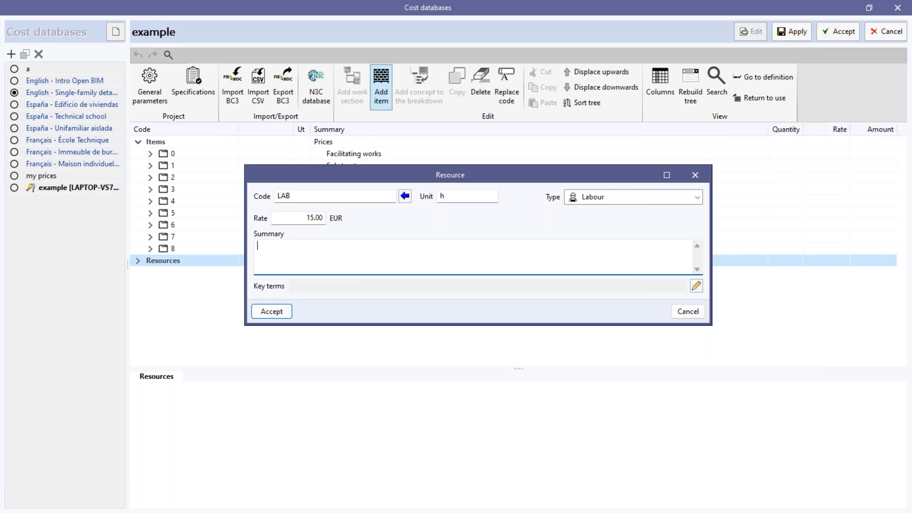
click(696, 286)
click(609, 326)
click(686, 315)
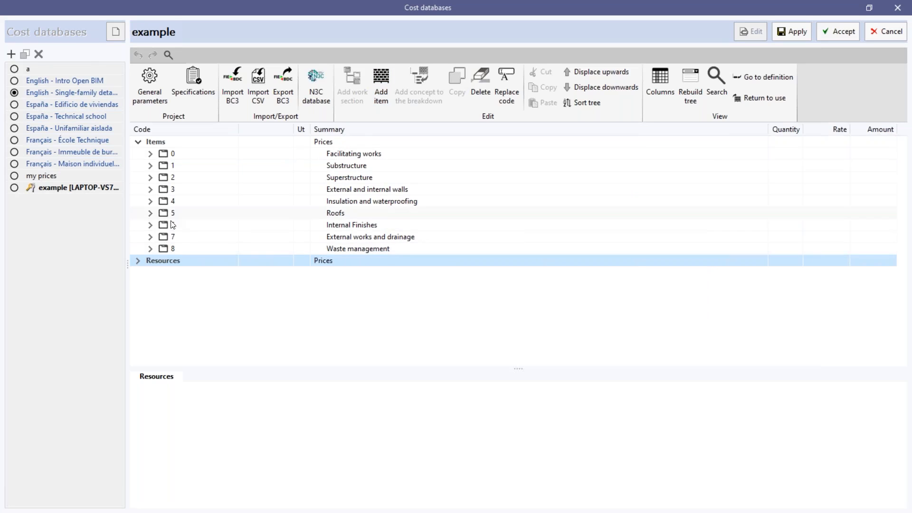
- Review the existing resources in the example database and collapse their list again
click(138, 261)
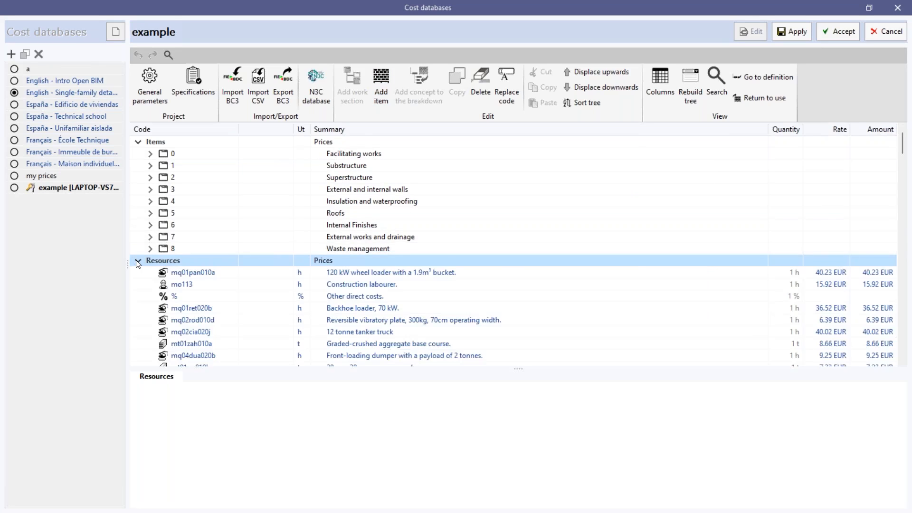
click(138, 260)
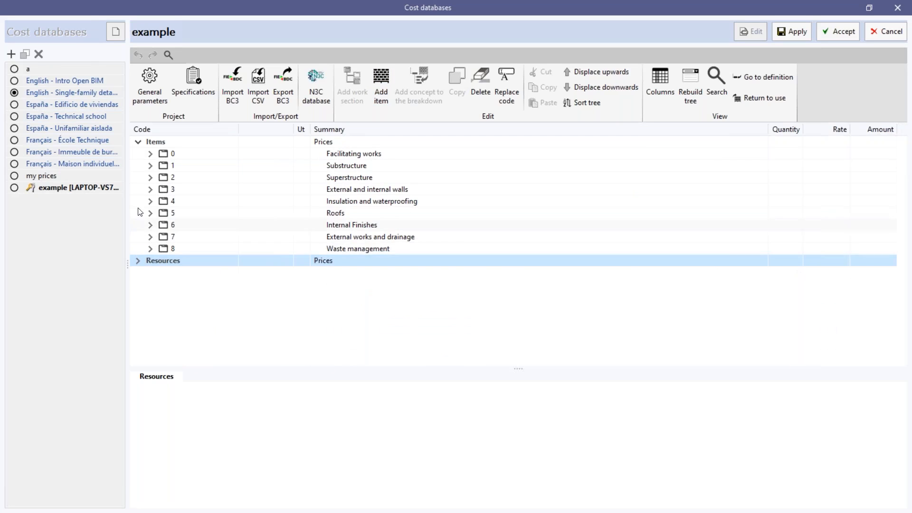
click(155, 142)
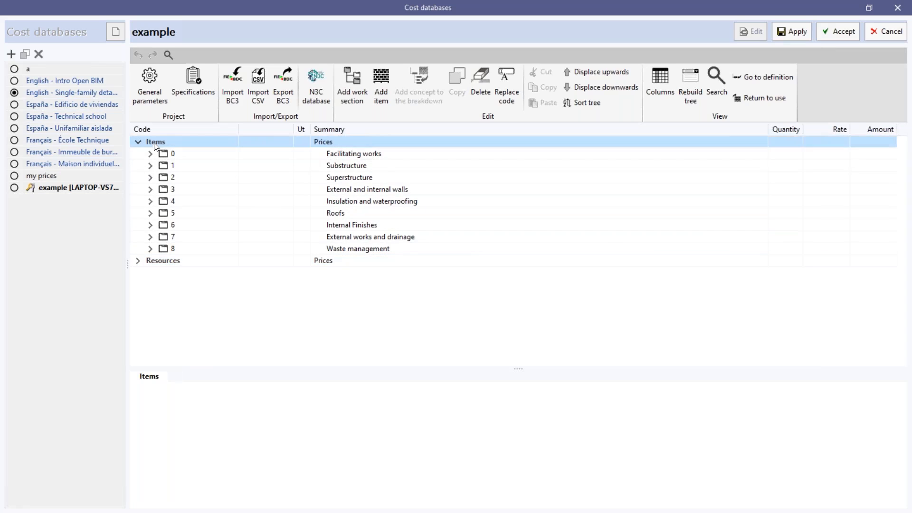
click(342, 99)
click(340, 239)
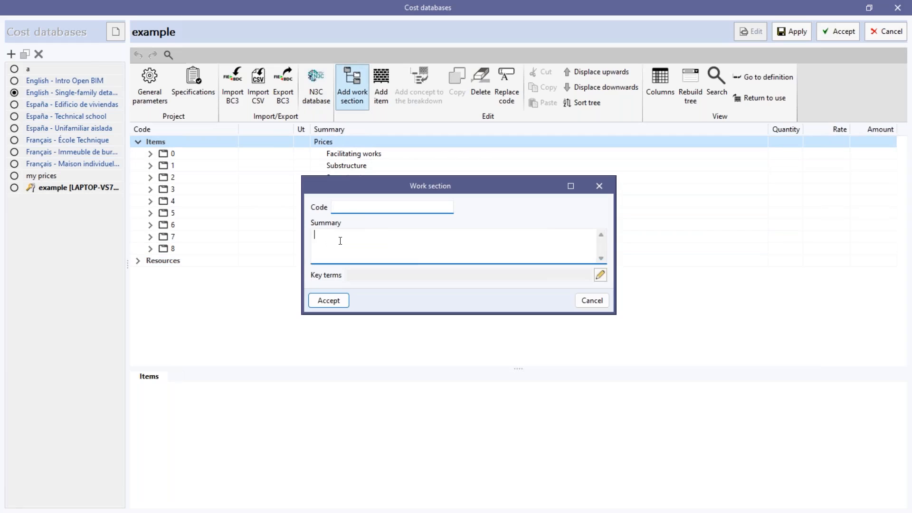
click(589, 306)
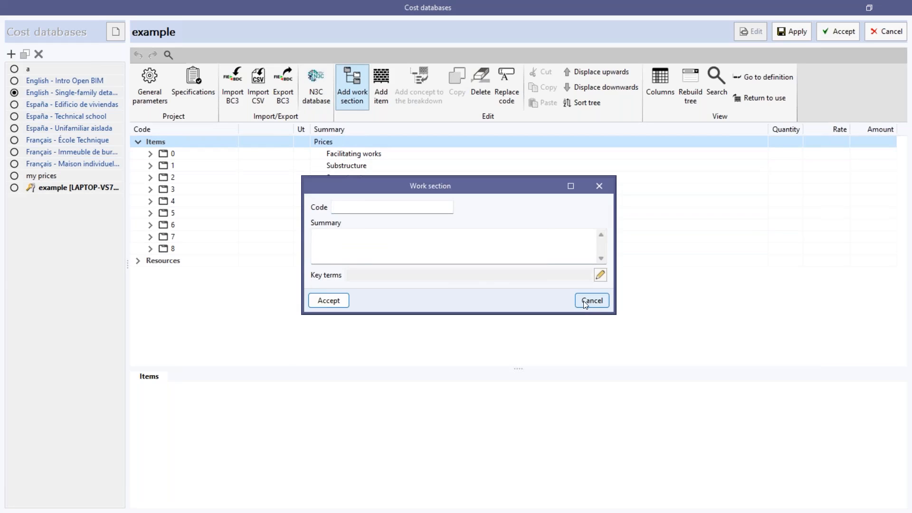
click(586, 304)
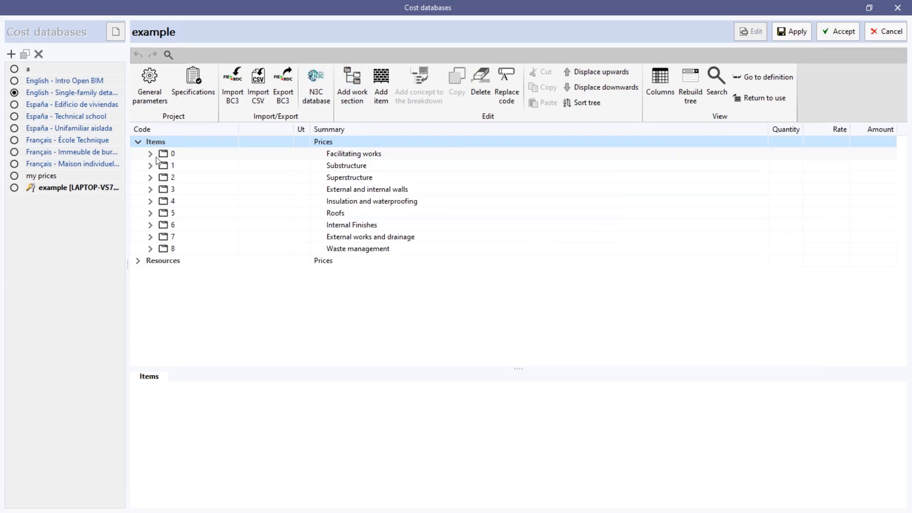
- Expand the Facilitating works and Roofs sections down to Gravel roofs and review item QDB040
click(158, 155)
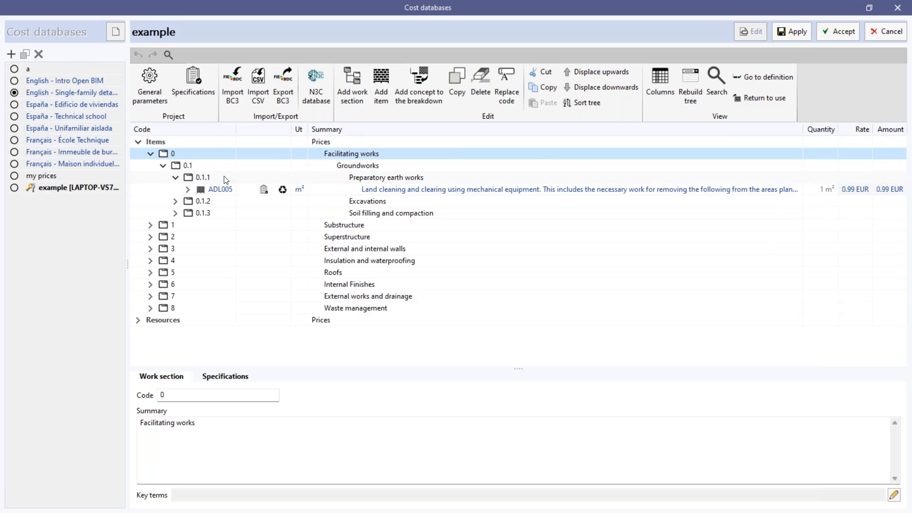
click(151, 273)
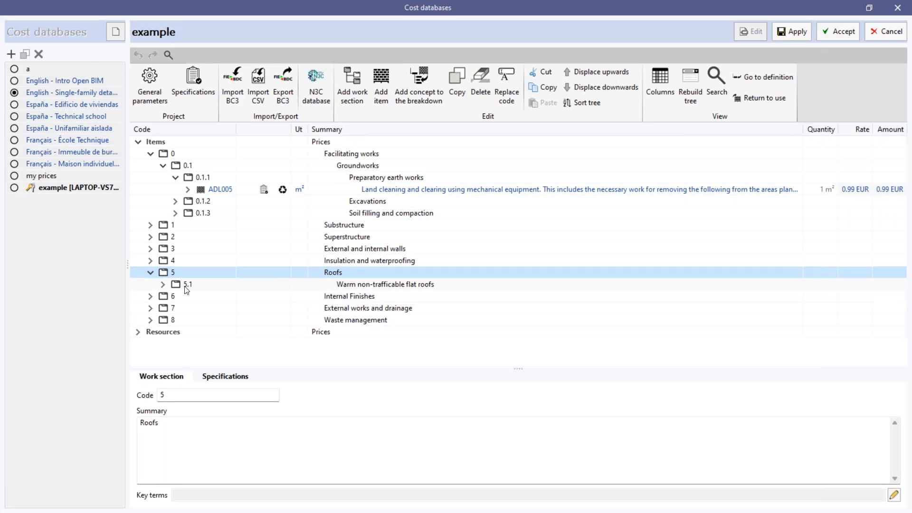
click(163, 285)
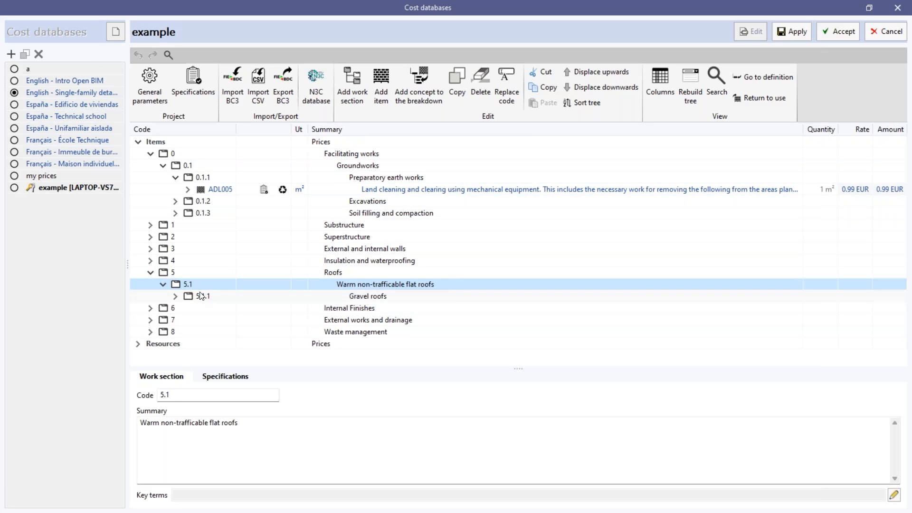
click(175, 299)
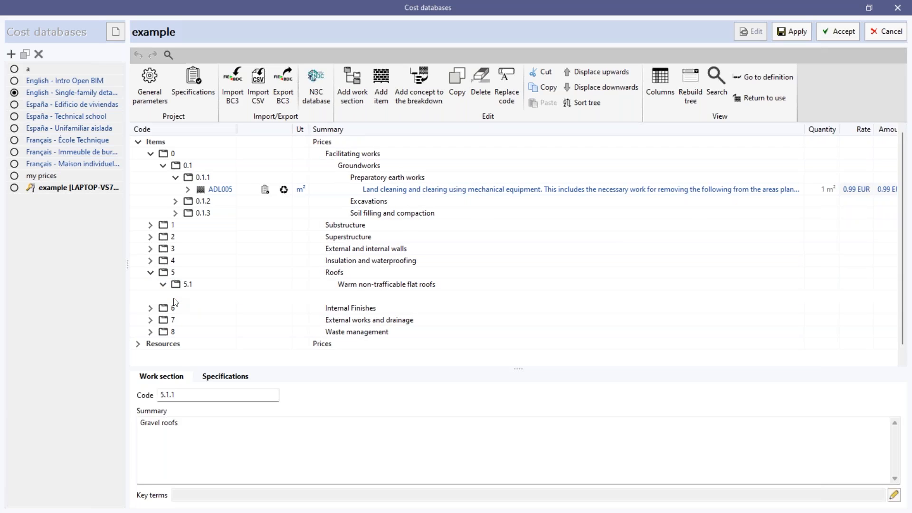
click(213, 308)
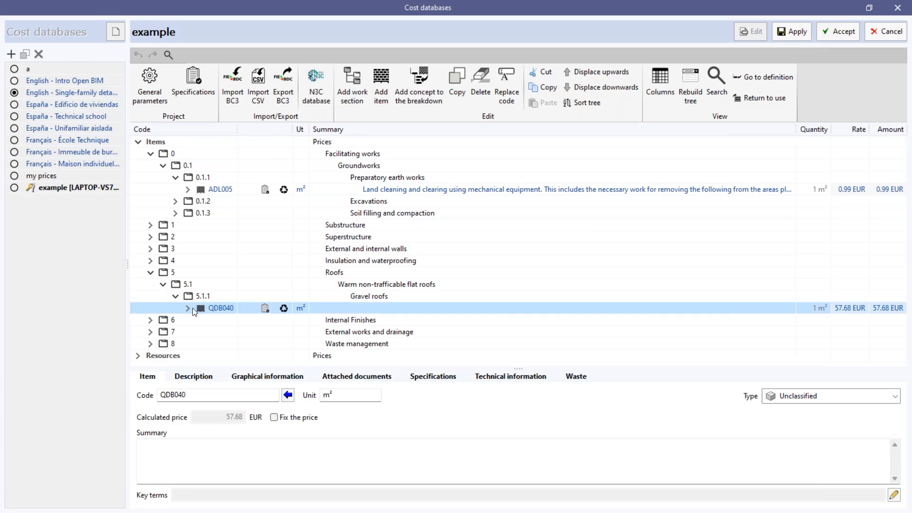
click(192, 308)
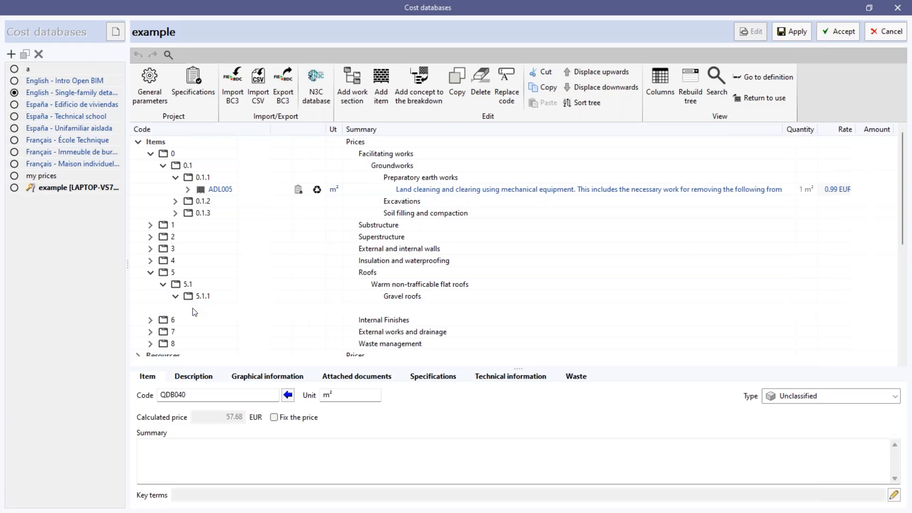
click(189, 307)
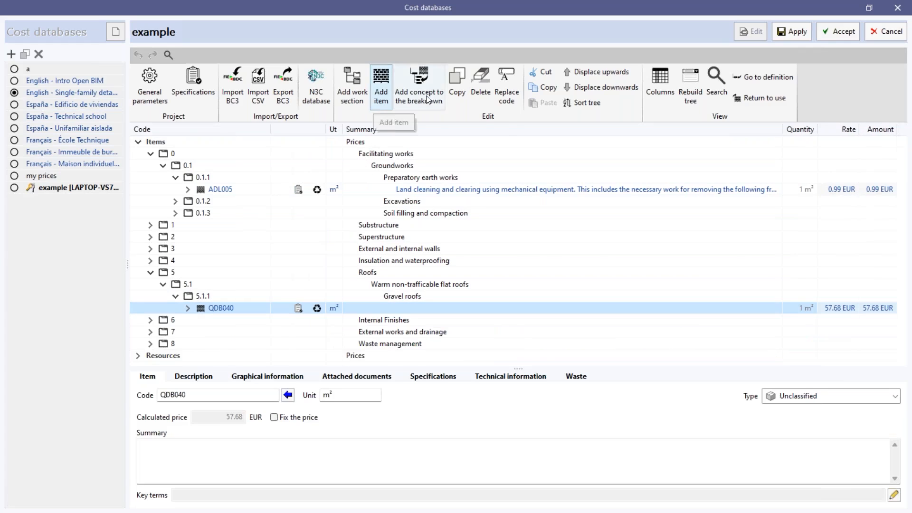
- Start adding a breakdown concept to item QDB040, review the list of available concept codes, and cancel without adding one
click(426, 97)
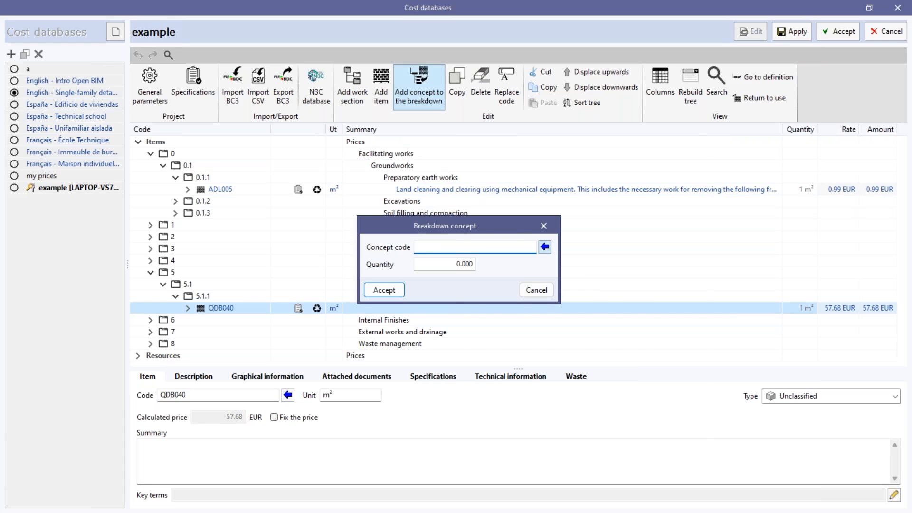
click(544, 246)
drag(686, 209, 682, 294)
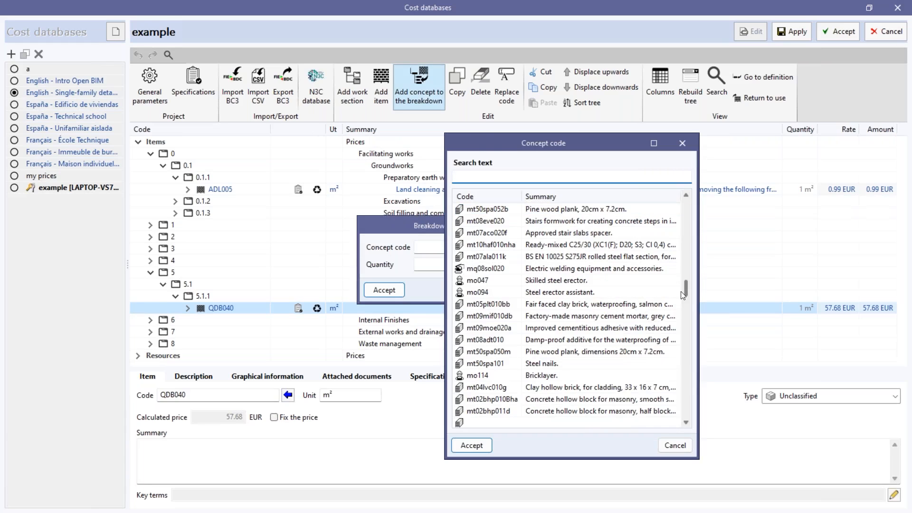
scroll(682, 295, down, 6)
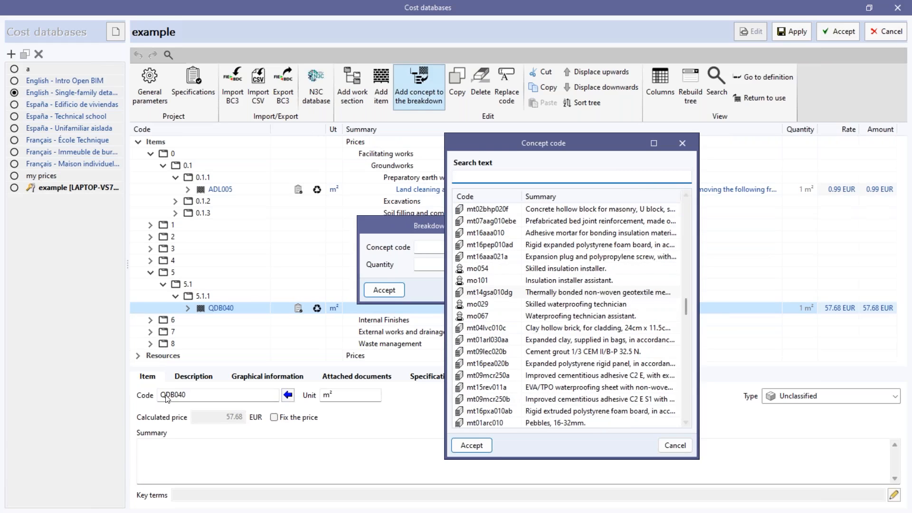
scroll(685, 324, down, 4)
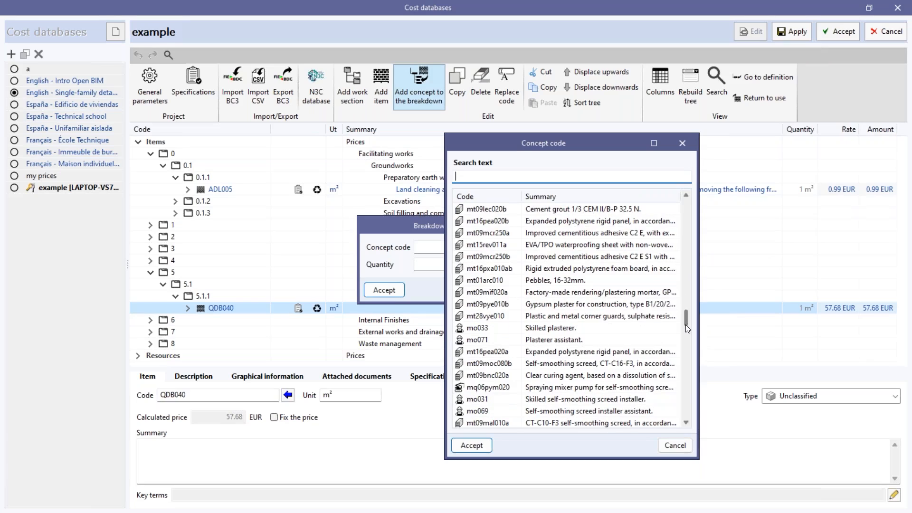
drag(685, 324, 694, 308)
click(674, 445)
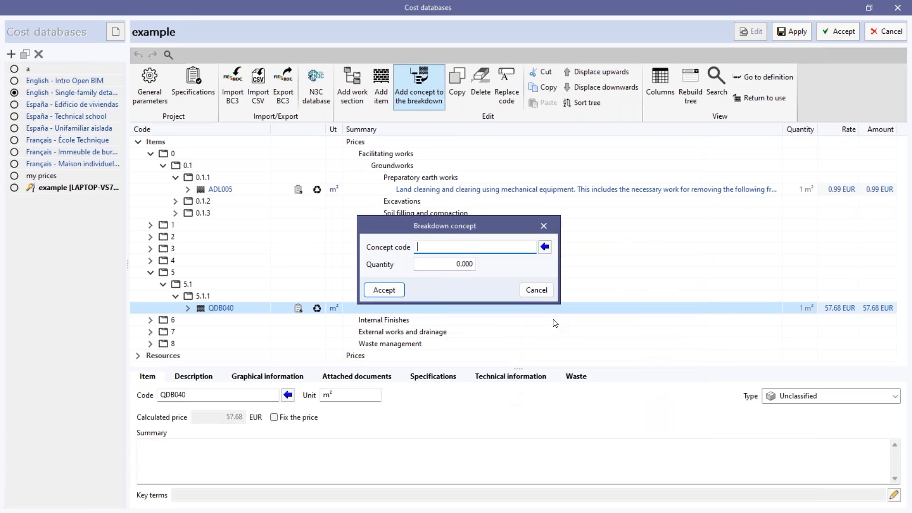
click(541, 289)
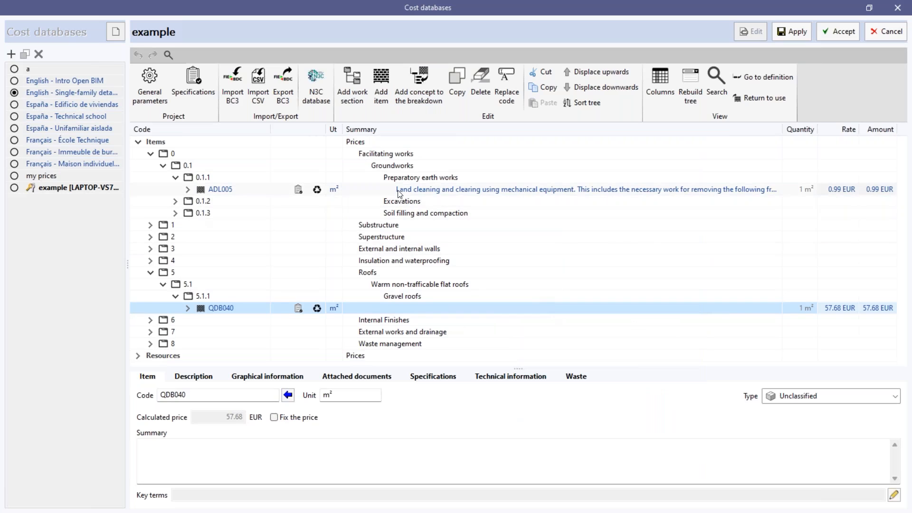
- Review the breakdown of item ADE002 under Excavations and cancel editing the example database
click(175, 202)
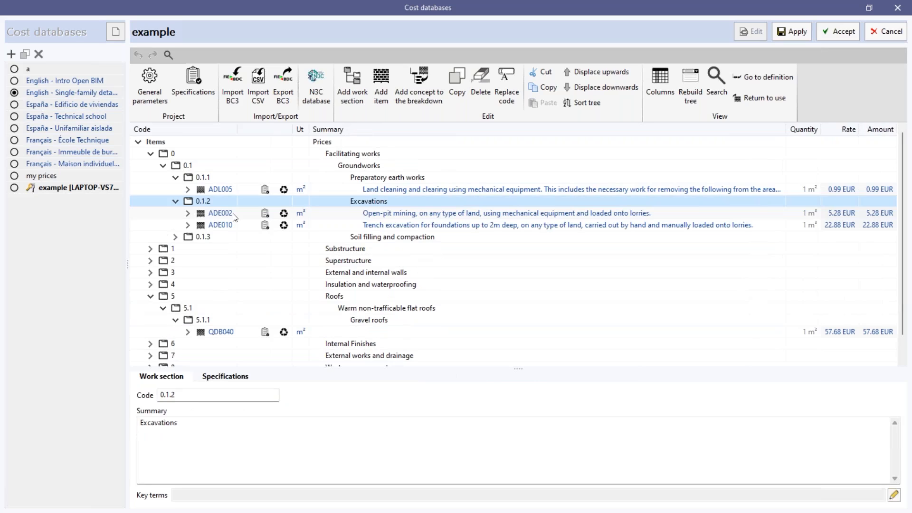
double_click(228, 215)
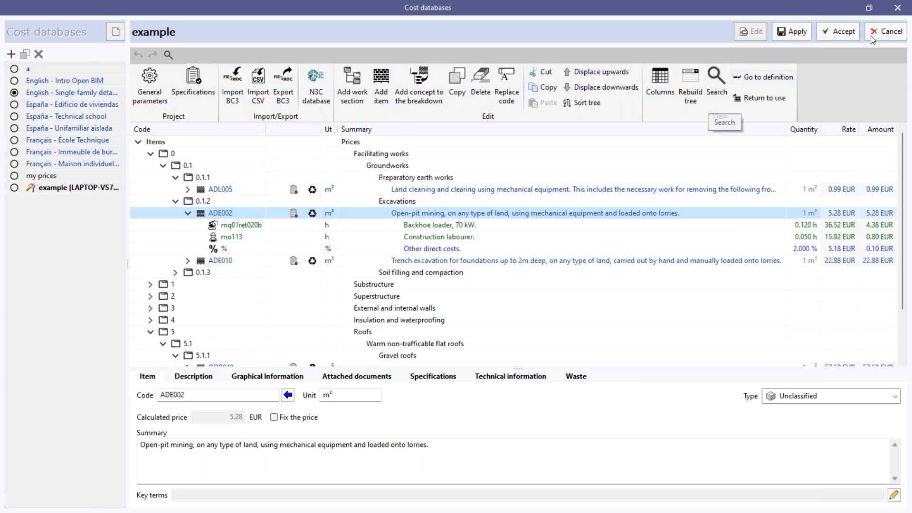
click(885, 34)
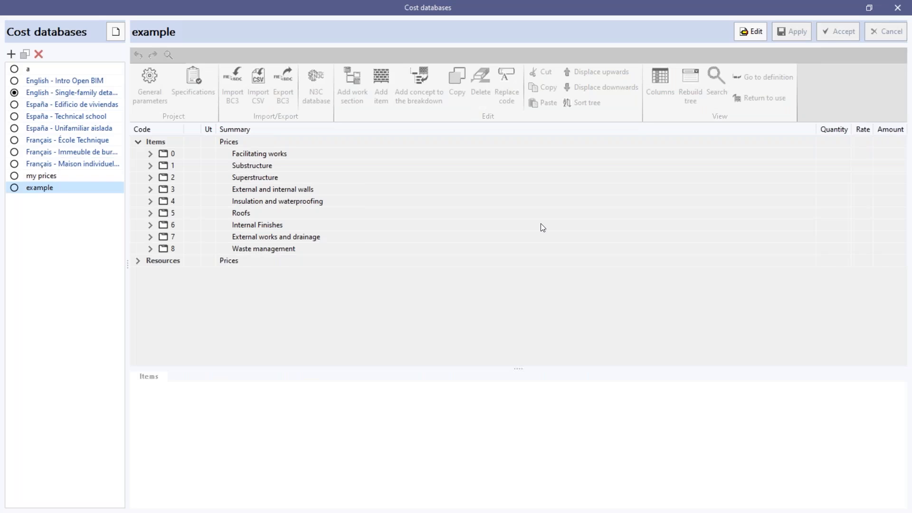
- Reopen the example database for editing and review the breakdown of item ADL005 under Preparatory earth works
click(755, 37)
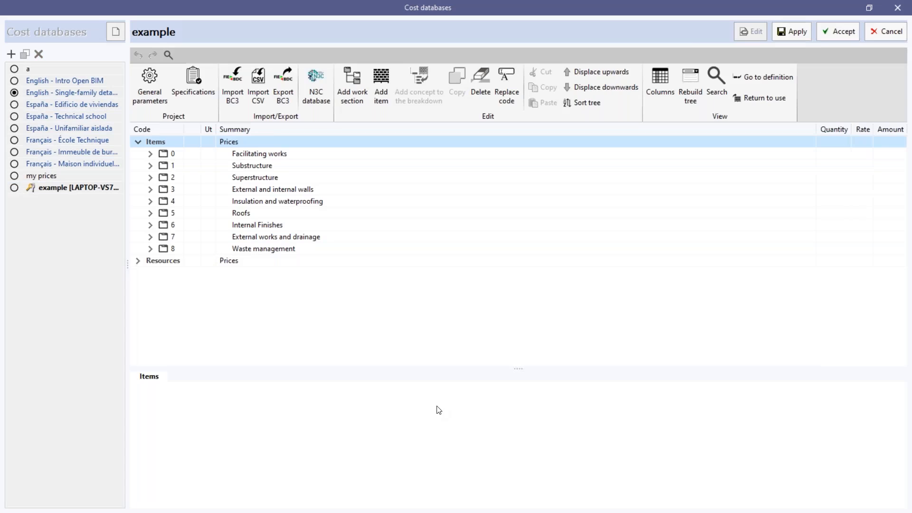
click(150, 153)
click(161, 166)
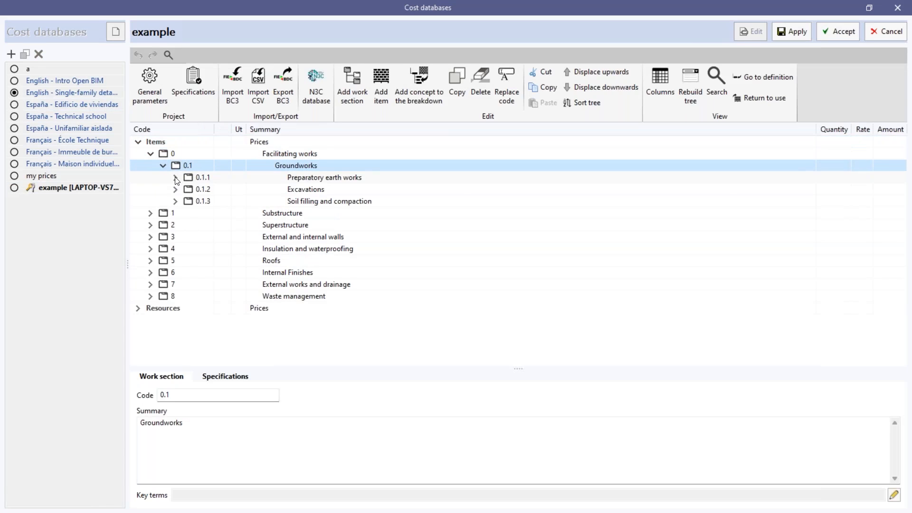
click(176, 178)
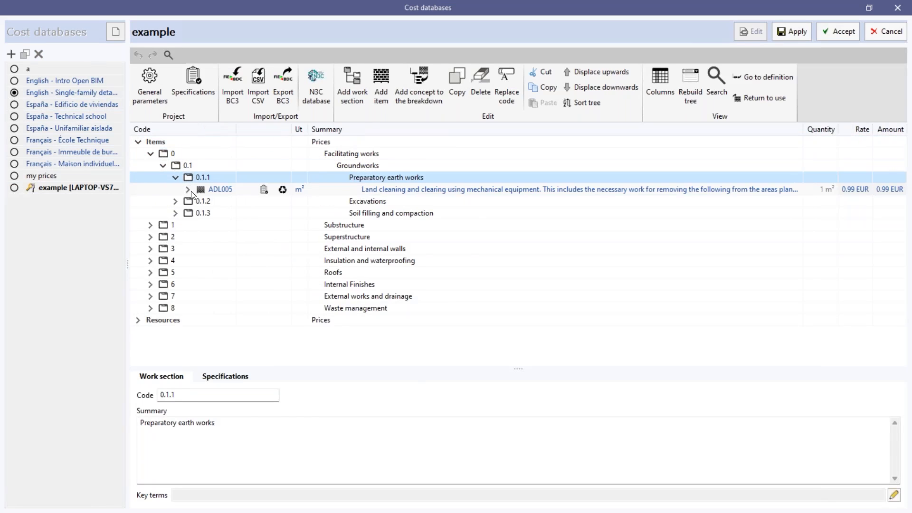
click(188, 190)
click(223, 203)
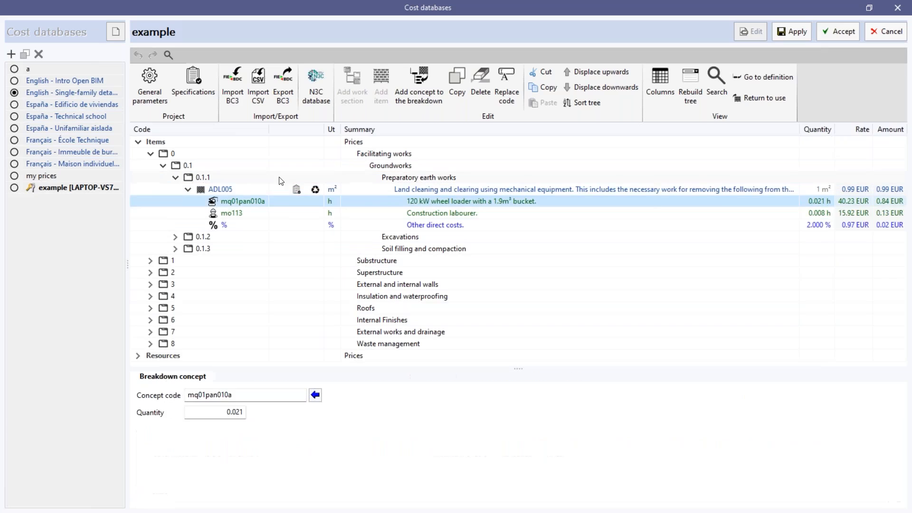
click(281, 189)
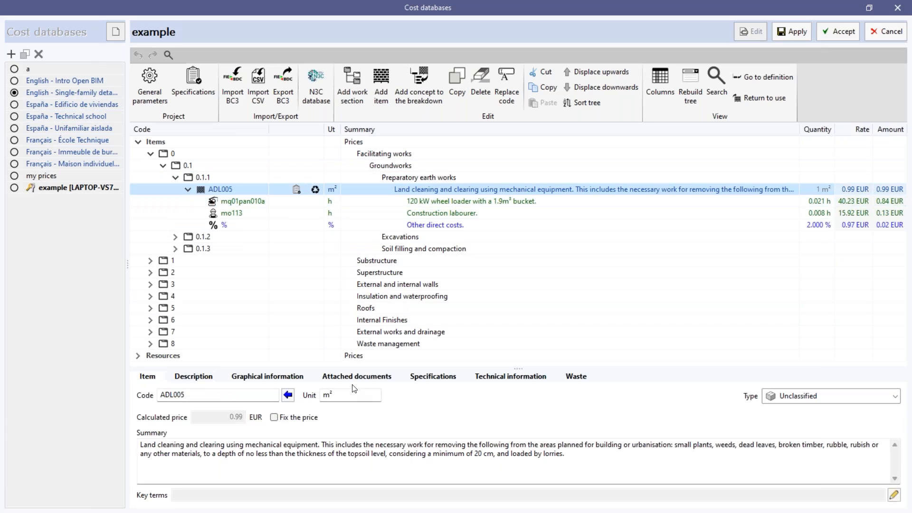
- Examine item ADL005's attached documents, specifications, technical information on physical properties and environmental data, and waste breakdown
click(356, 377)
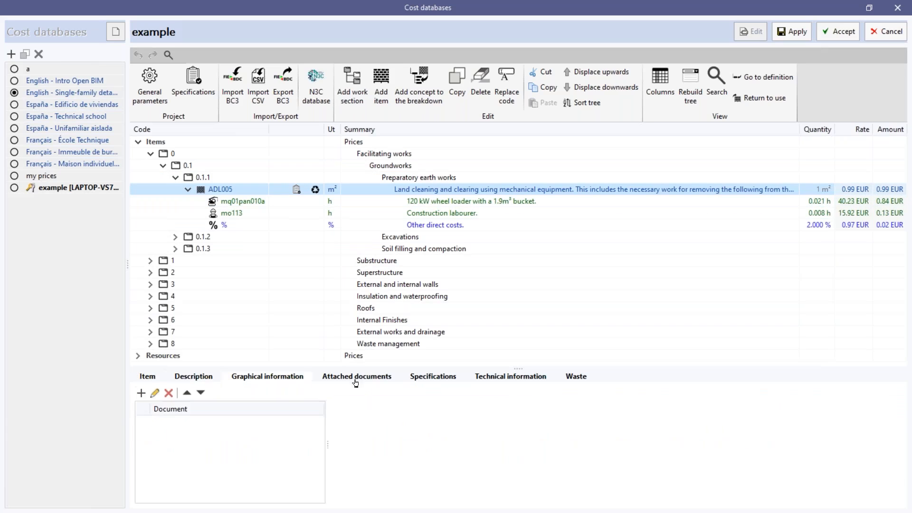
click(433, 377)
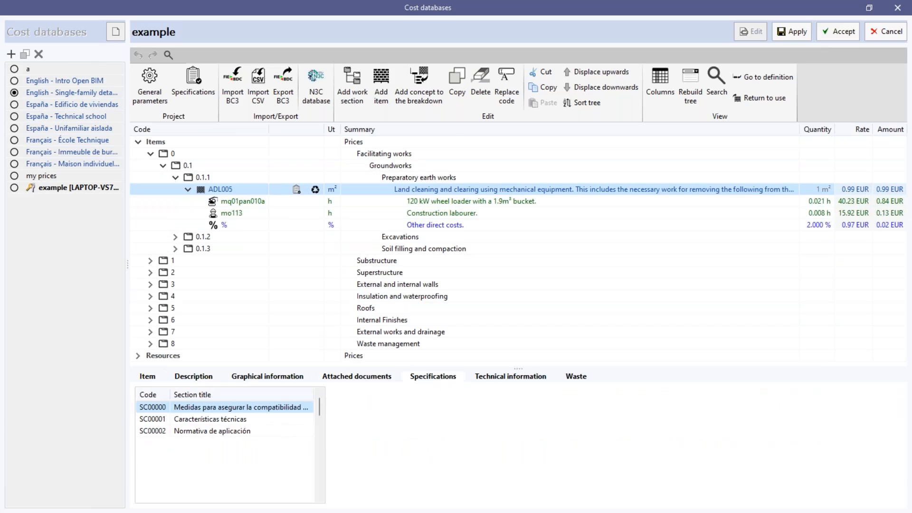
click(535, 378)
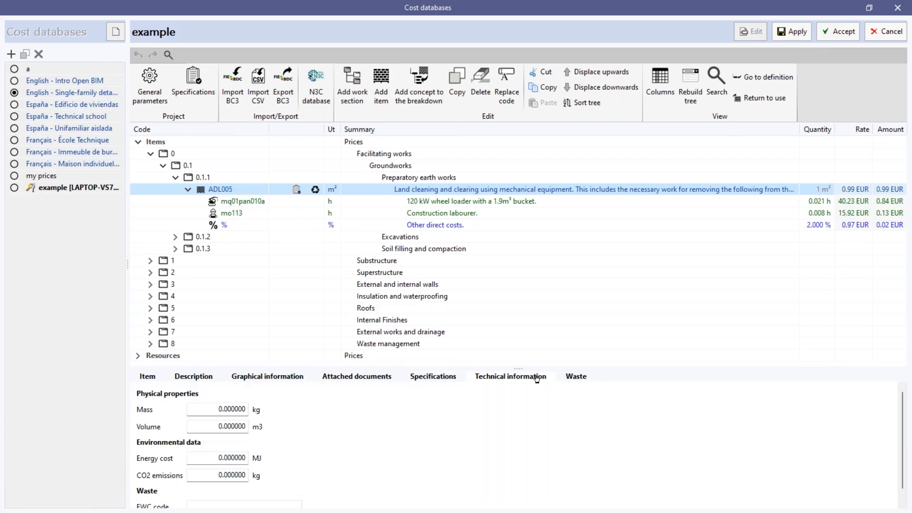
click(210, 411)
click(210, 424)
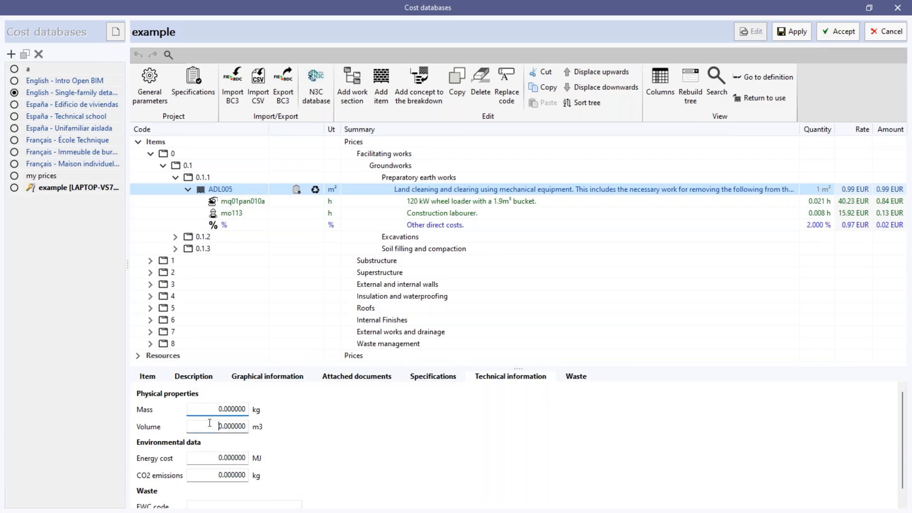
click(576, 376)
click(533, 379)
scroll(283, 468, down, 1)
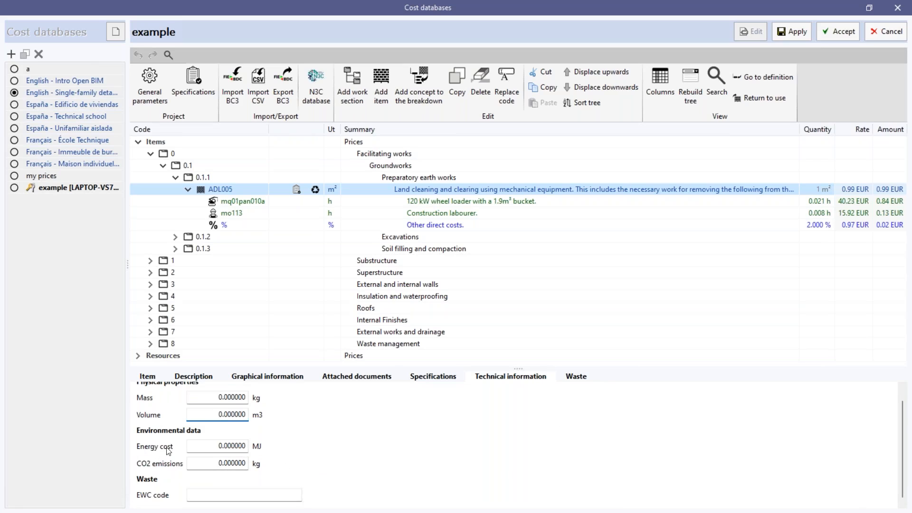
click(221, 445)
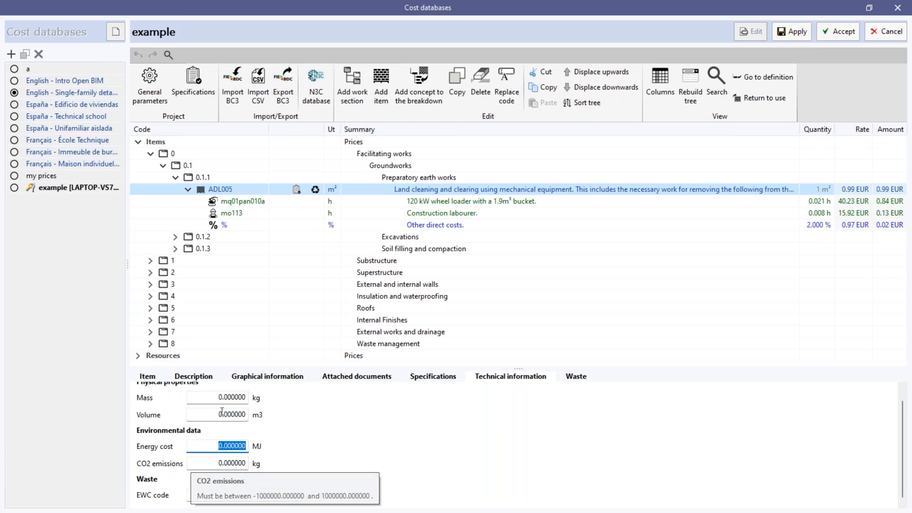
key(Tab)
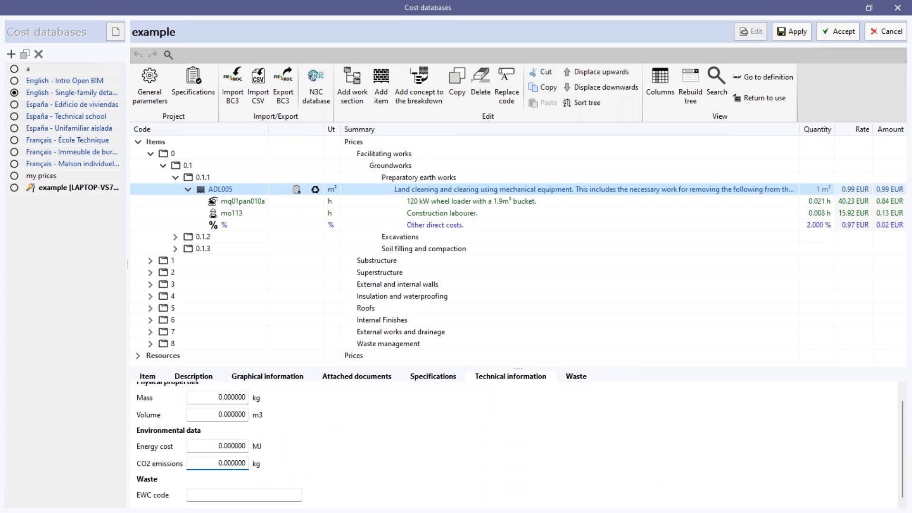
click(578, 377)
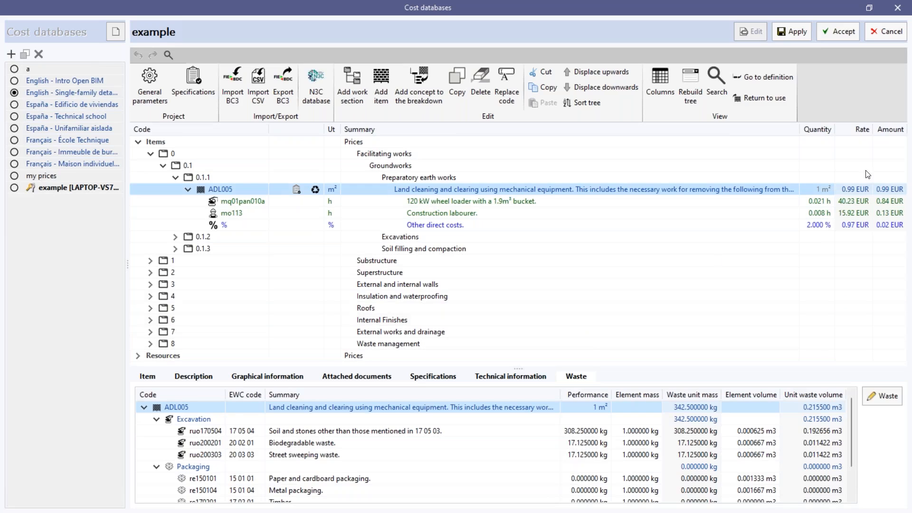
- Leave editing of the example database, discarding the changes, and close the cost databases window
click(886, 31)
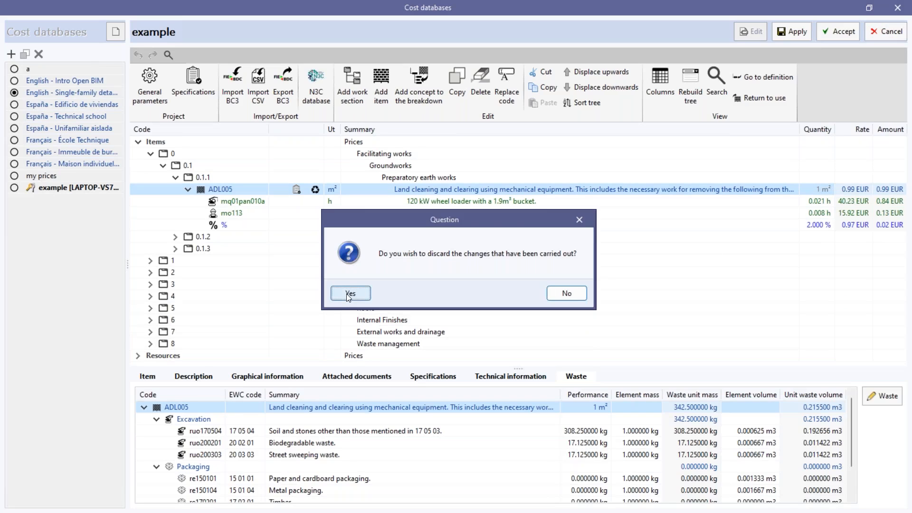
click(347, 294)
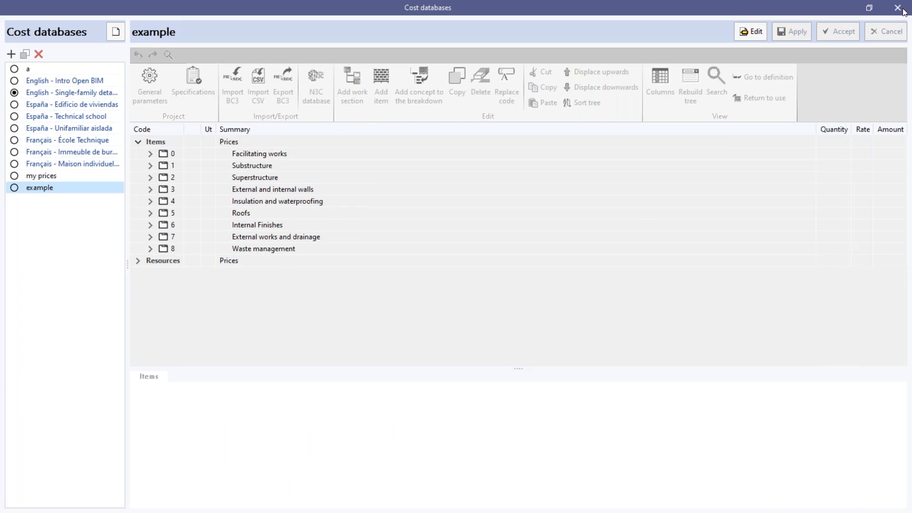
click(901, 9)
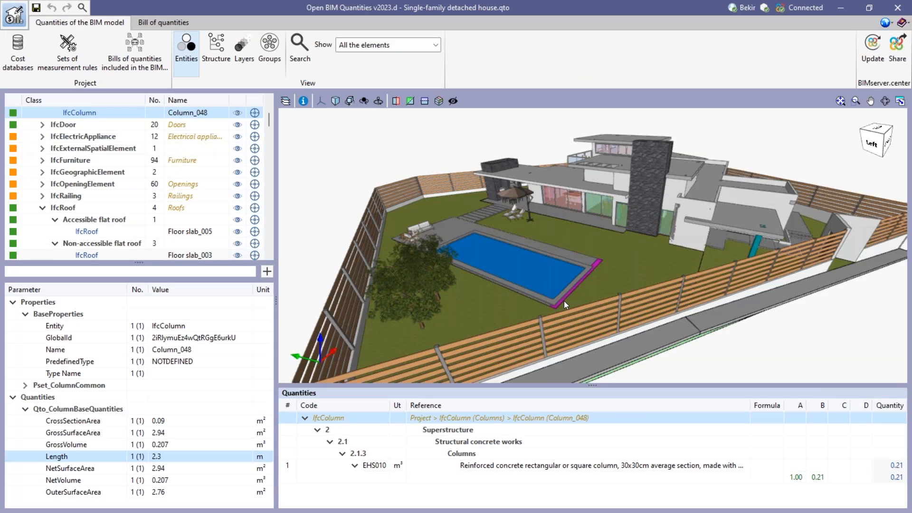
- Create a copy of the English - Single-family detached house set of measurement rules named example
click(75, 60)
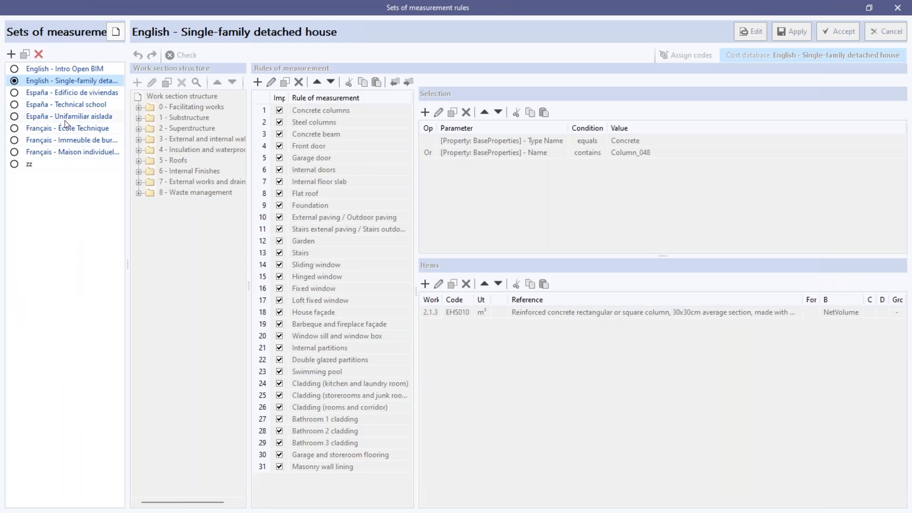
click(26, 55)
text(example)
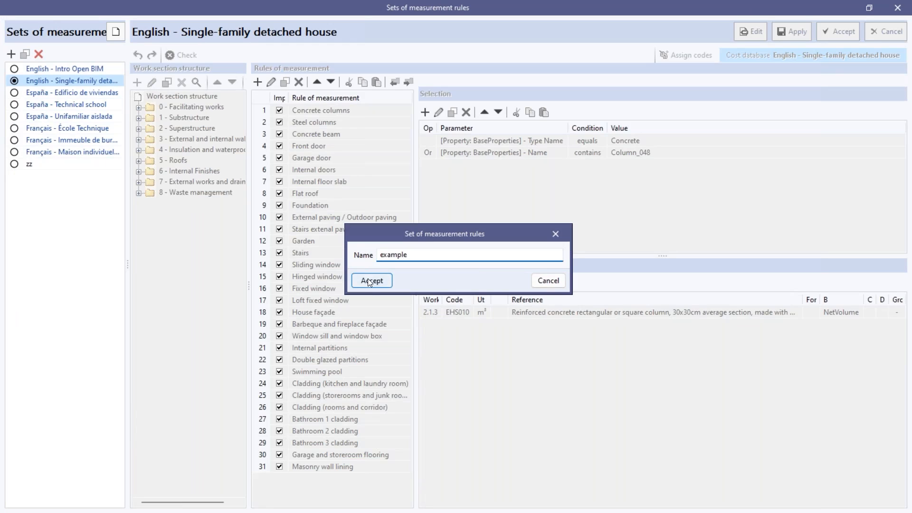
click(370, 282)
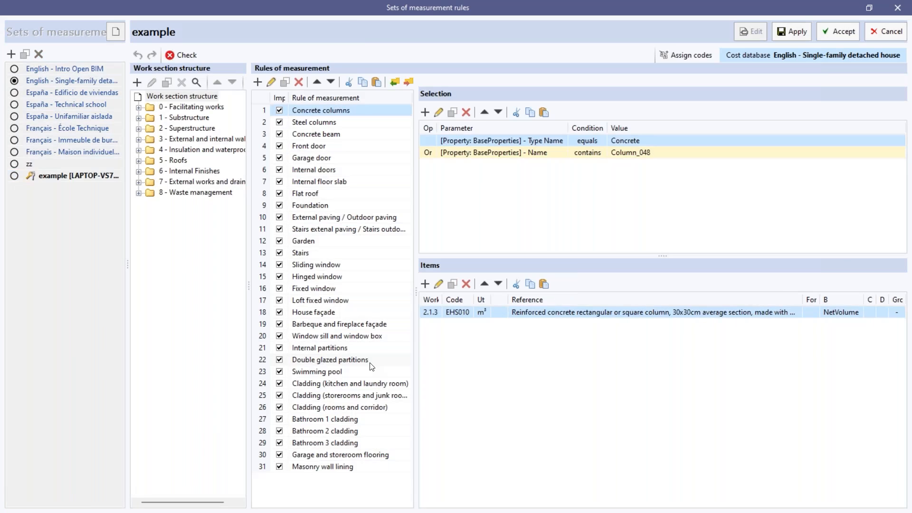
- Check the Internal doors and Front door rules, and look through the top-level folders of the work section structure
click(309, 166)
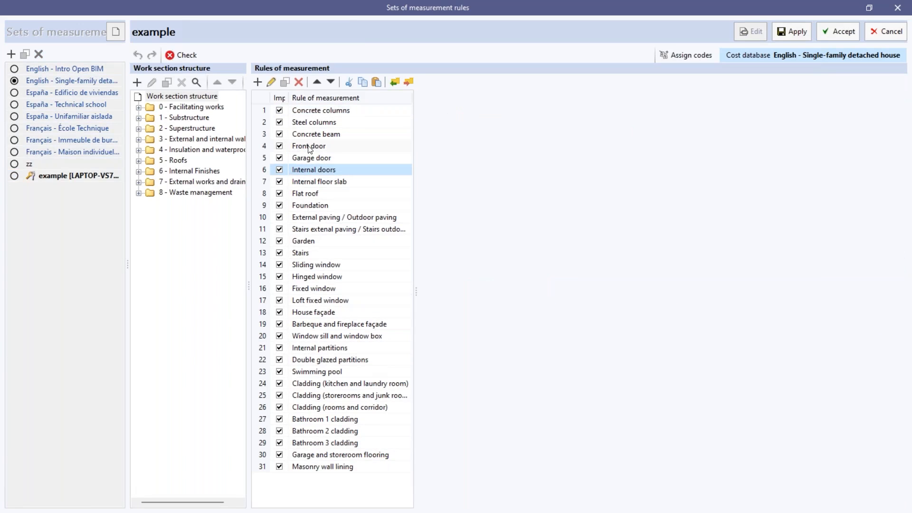
click(309, 147)
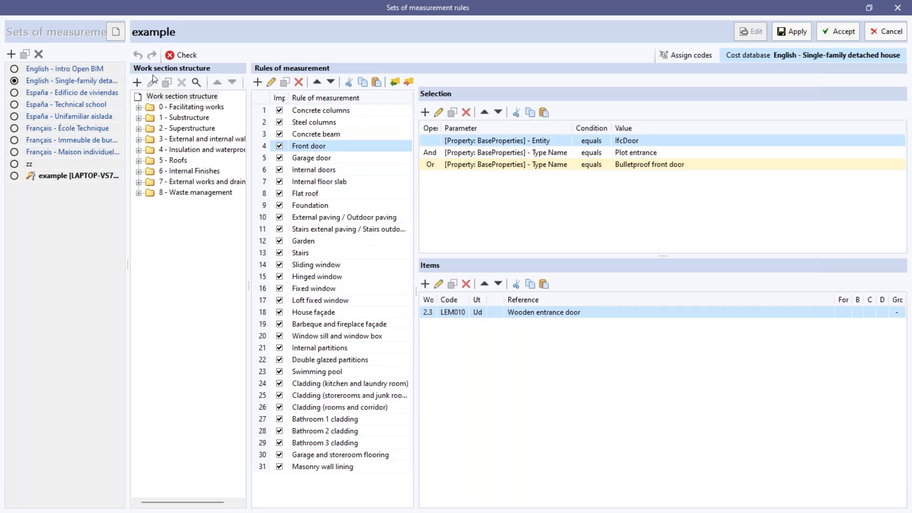
click(139, 107)
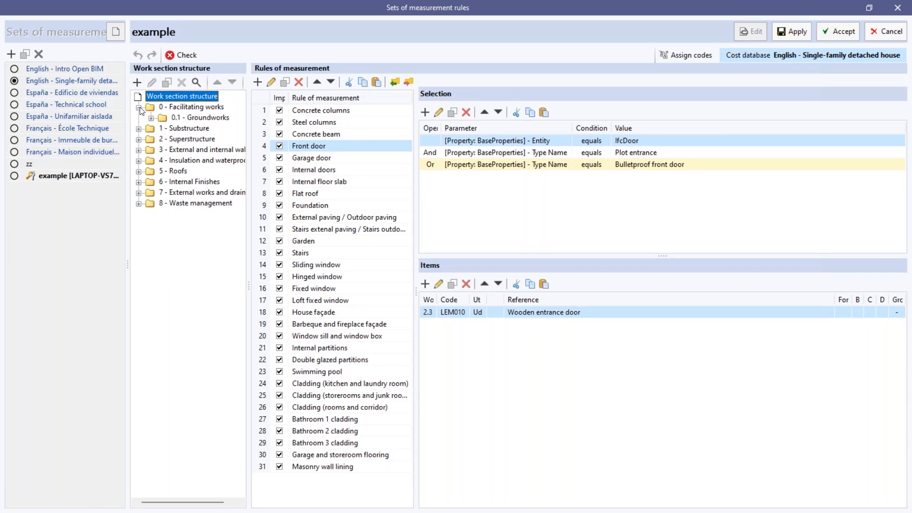
click(139, 108)
click(139, 118)
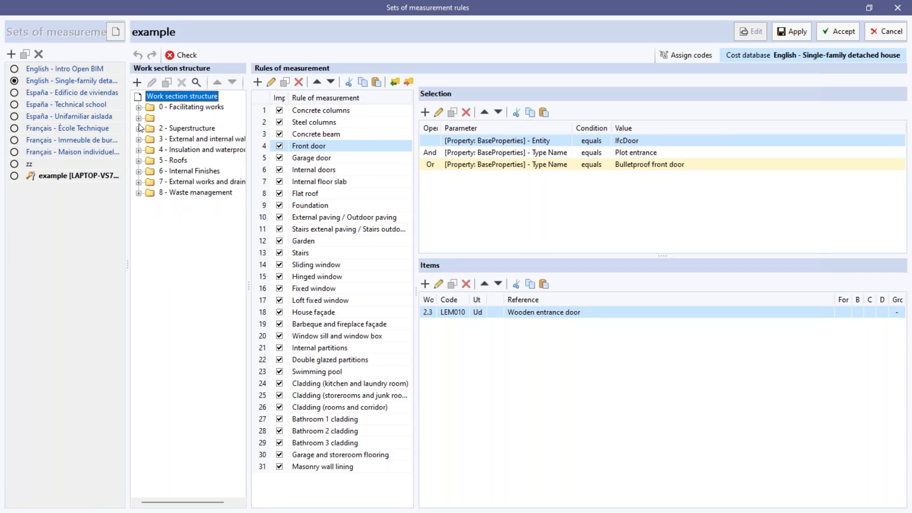
click(139, 118)
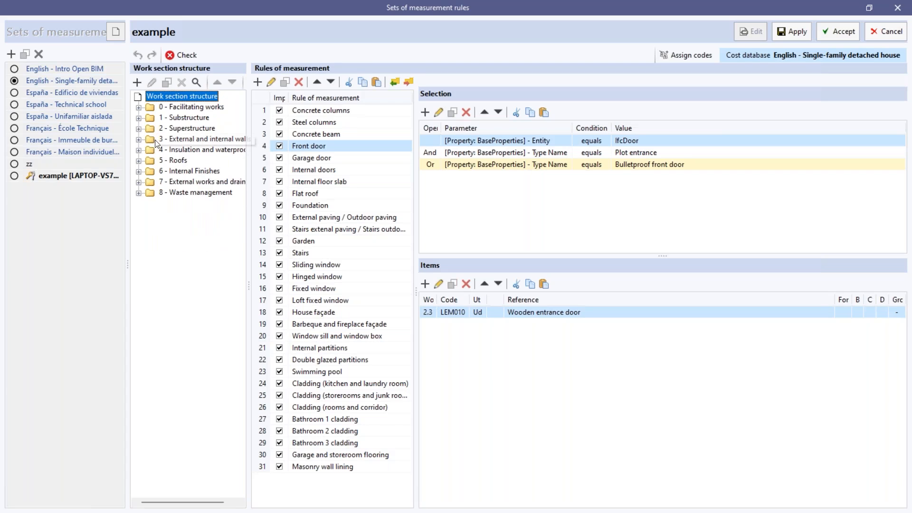
click(175, 108)
key(Down)
key(Down)
key(Down)
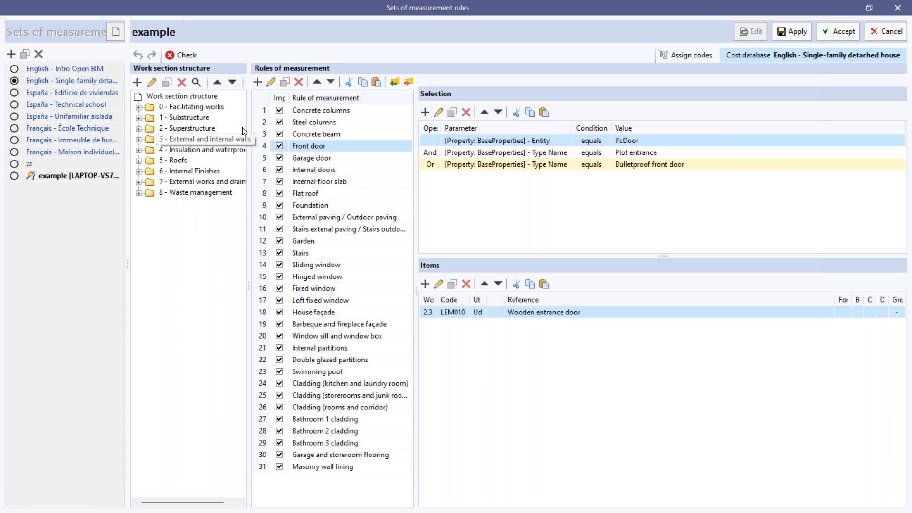
- Browse the selection conditions and items of the rules of measurement from Foundation through Loft fixed window
click(313, 205)
key(Down)
key(Down)
key(Down)
key(Down)
key(Down)
key(Down)
key(Down)
key(Down)
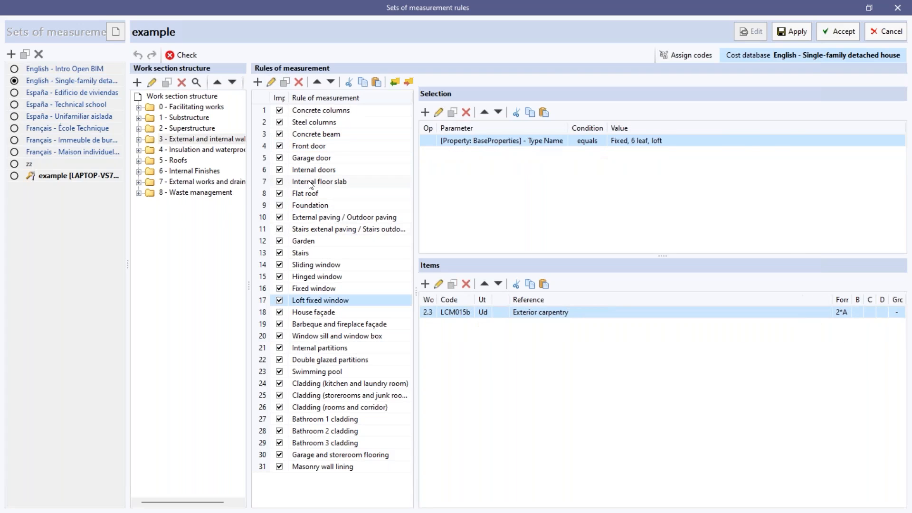
- Examine the outdoor paving, barbeque and fireplace façade, swimming pool, flat roof and front door rules' conditions and items
click(312, 217)
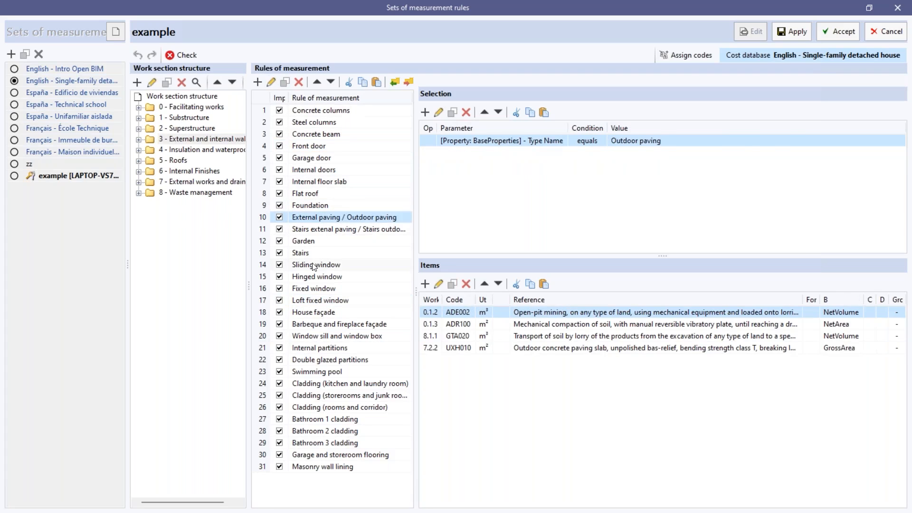
click(318, 324)
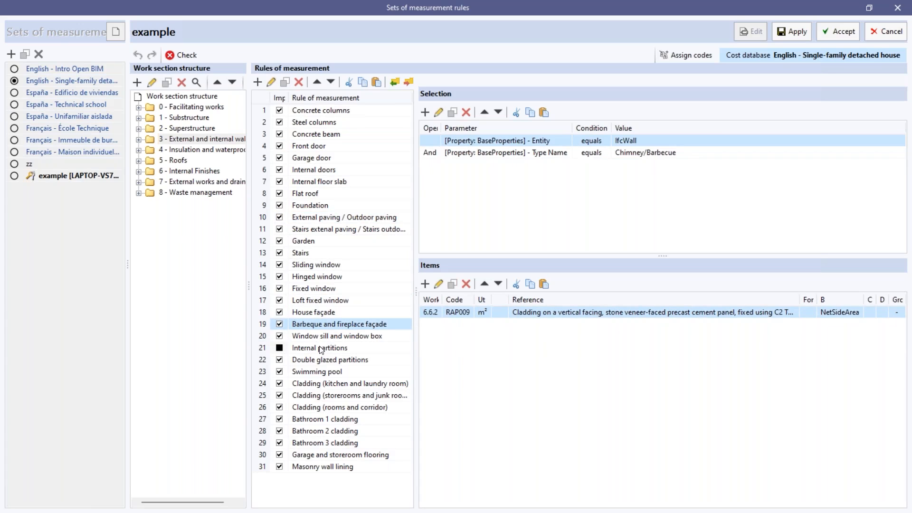
click(317, 371)
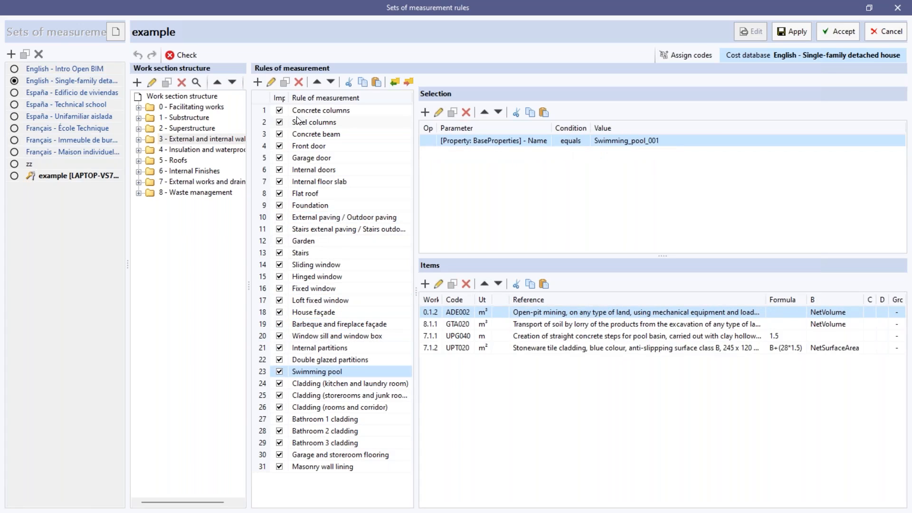
click(311, 195)
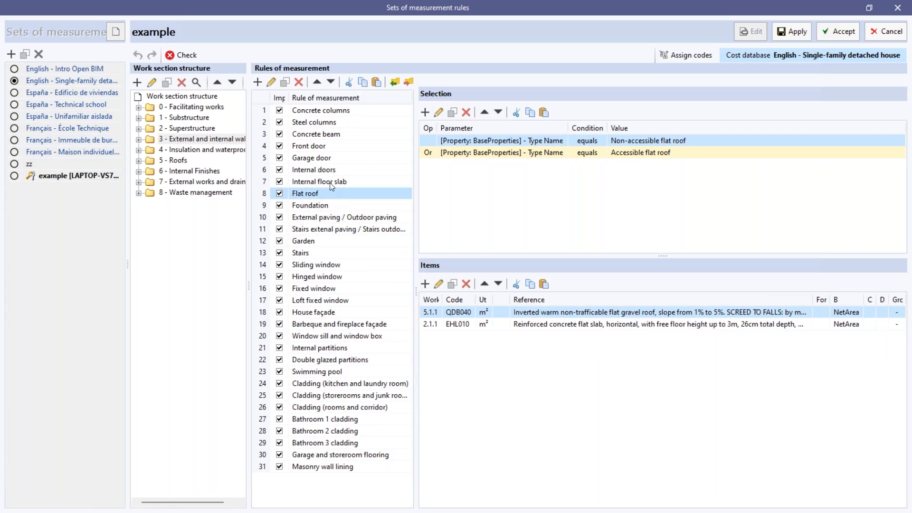
click(302, 149)
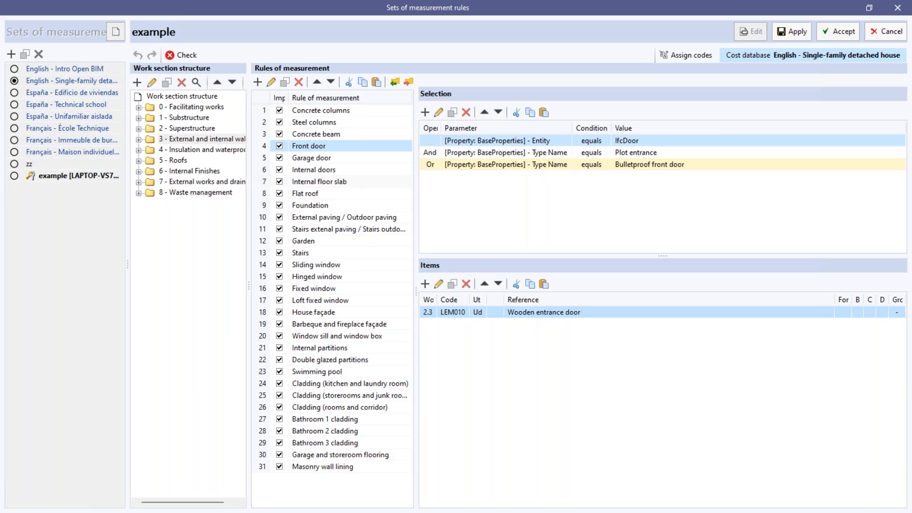
- Open a new selection condition for the Front door rule, review its logical operator, entity and parameter type options, and cancel it
click(426, 112)
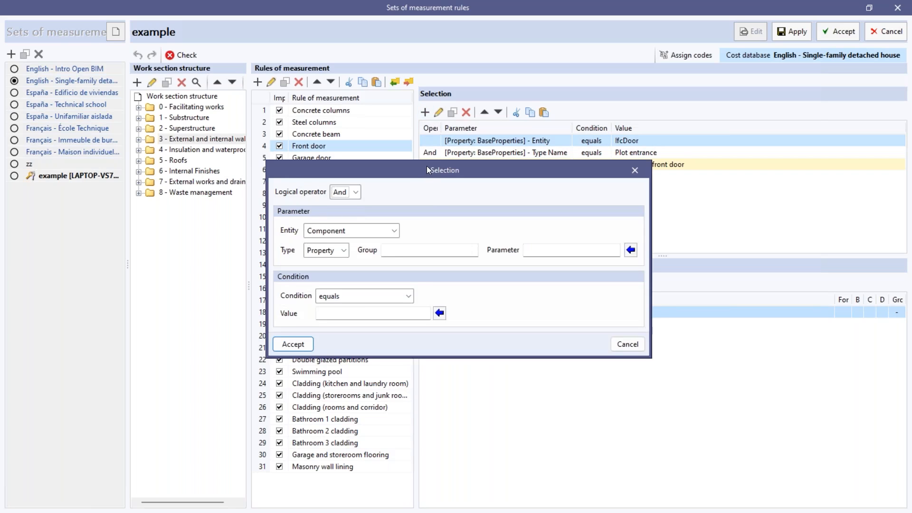
drag(427, 167, 522, 258)
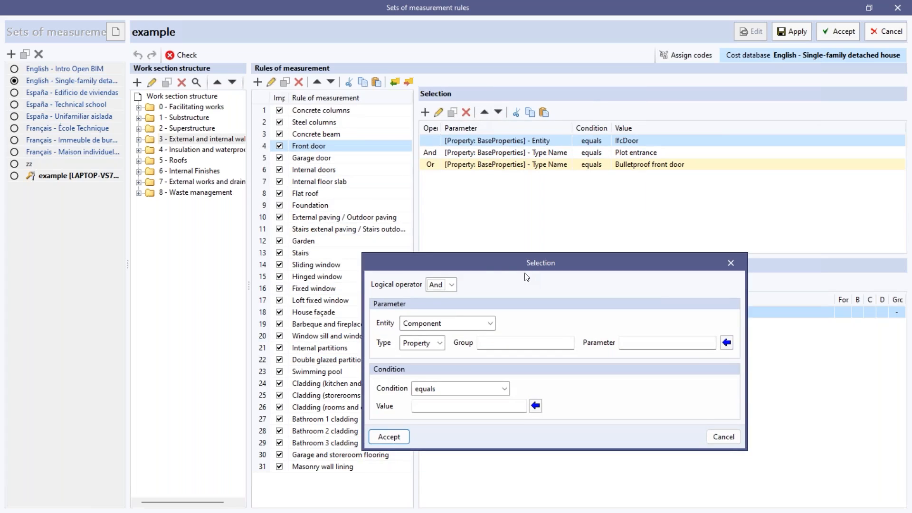
drag(493, 260, 466, 151)
click(425, 176)
click(426, 176)
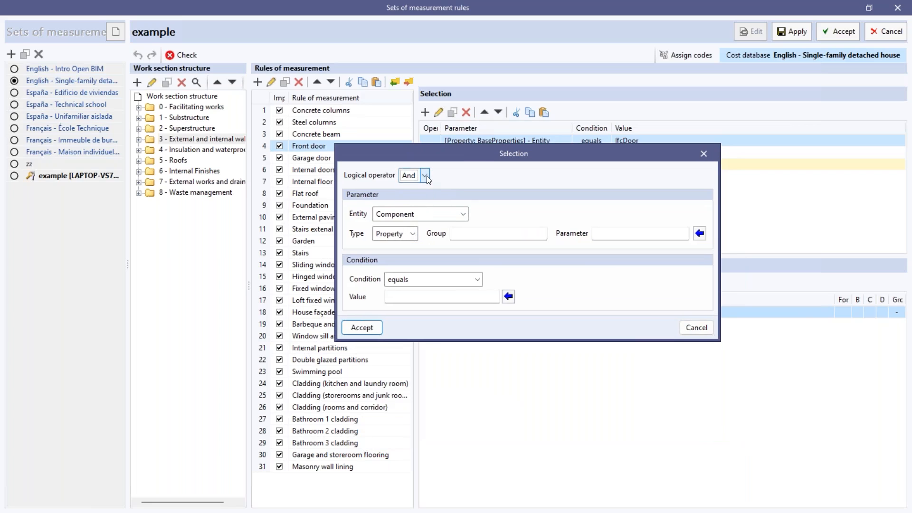
click(463, 215)
click(453, 220)
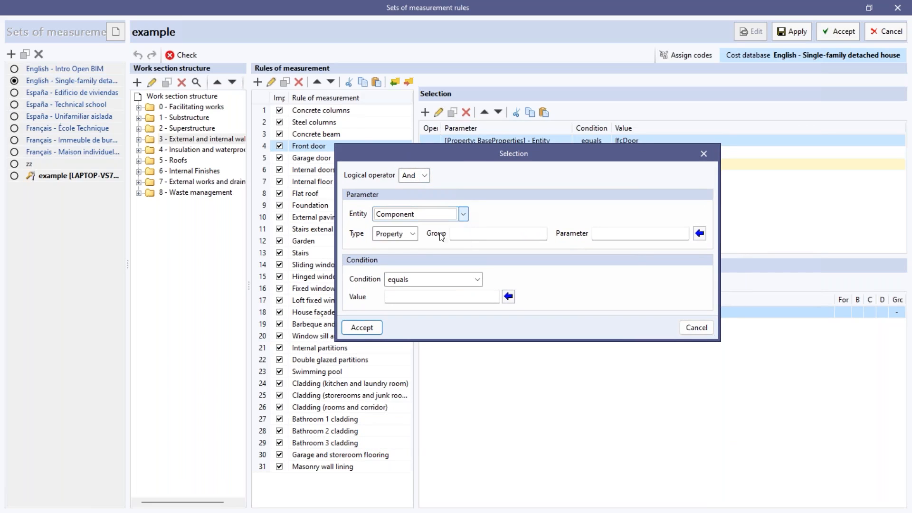
click(413, 233)
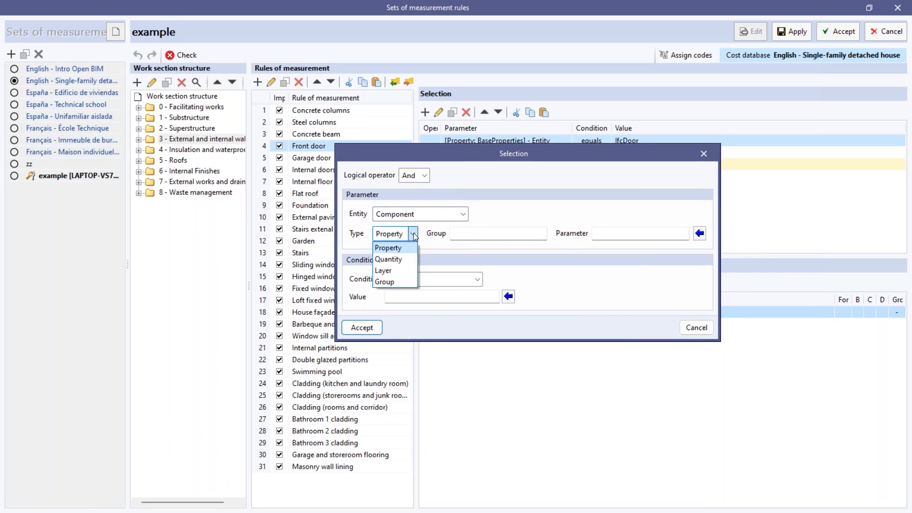
click(413, 234)
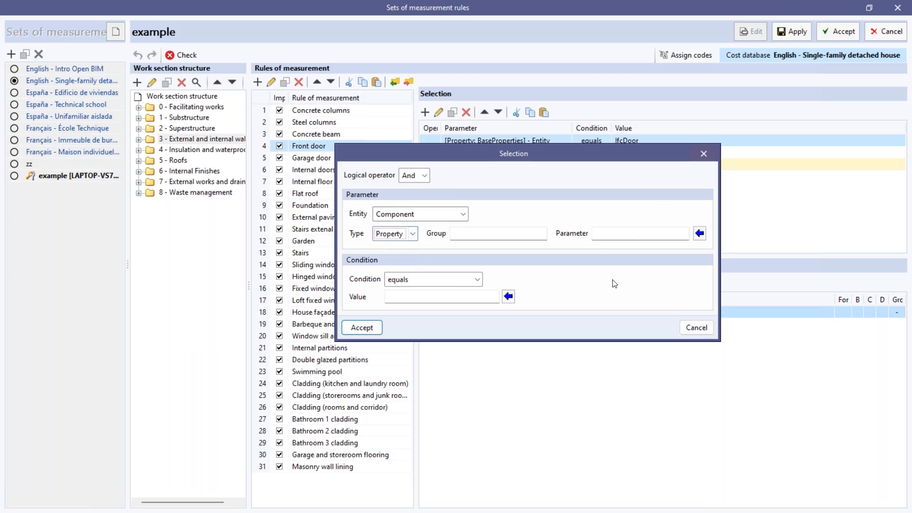
drag(575, 153, 577, 162)
click(698, 337)
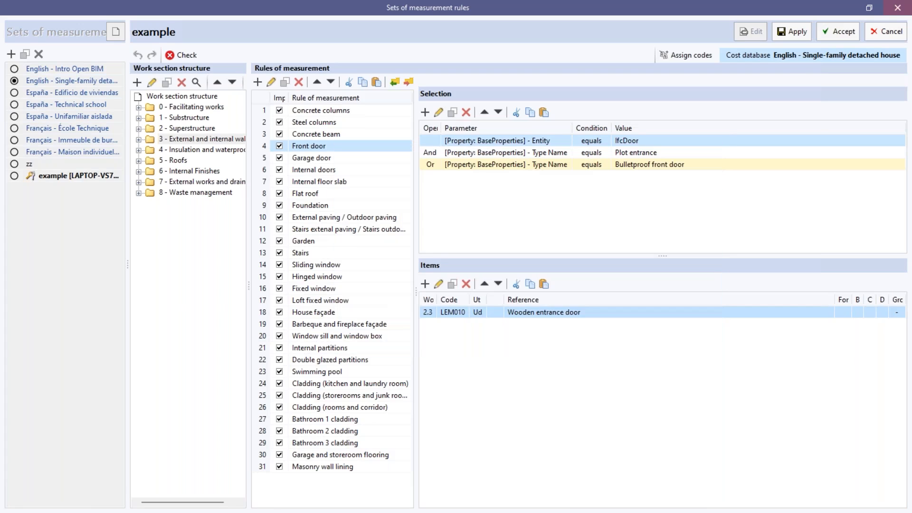
- Restore the Sets of measurement rules window to a smaller size and move it aside to uncover the model's class tree and parameters
click(869, 8)
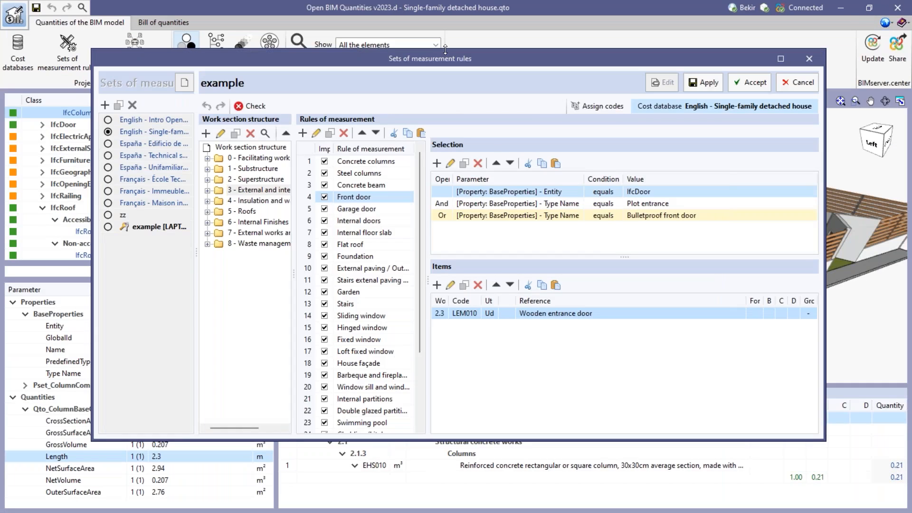
drag(445, 50, 423, 1)
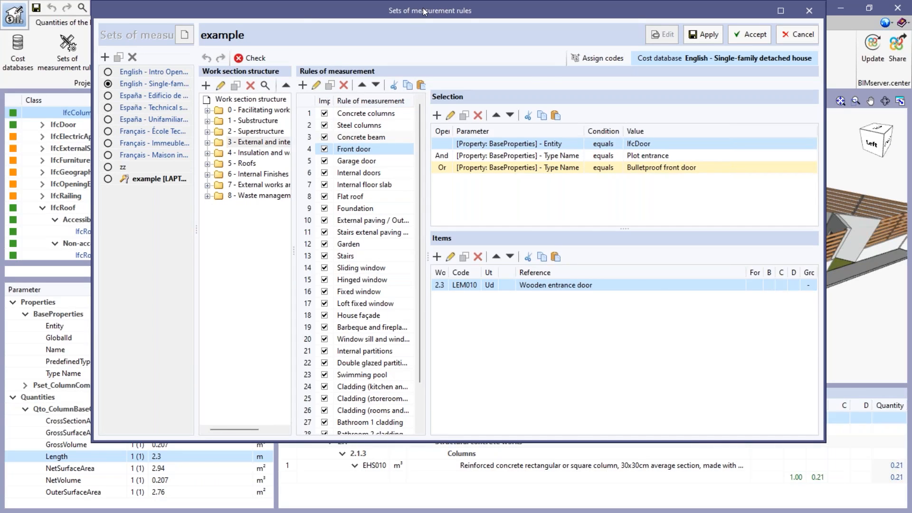
drag(423, 7, 634, 9)
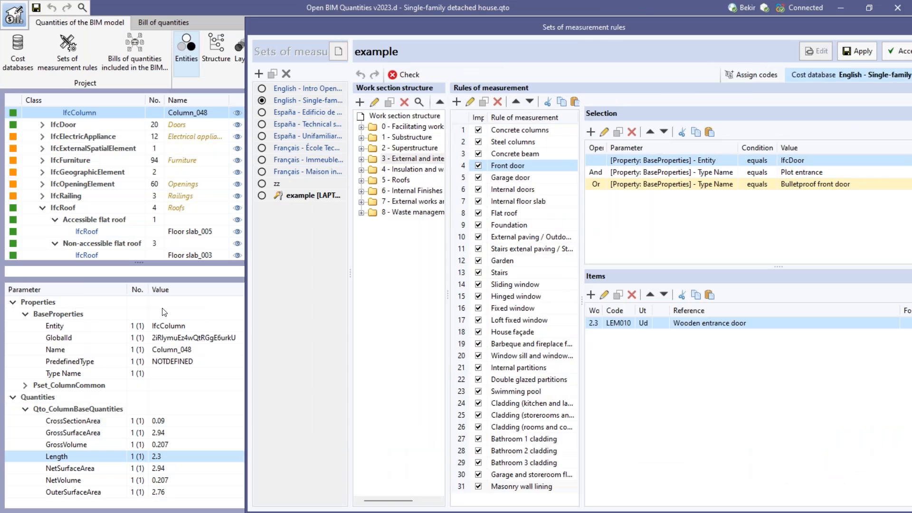
- Expand IfcDoor in the model's class tree and examine the Bulletproof front door's base properties and door base quantities
click(79, 168)
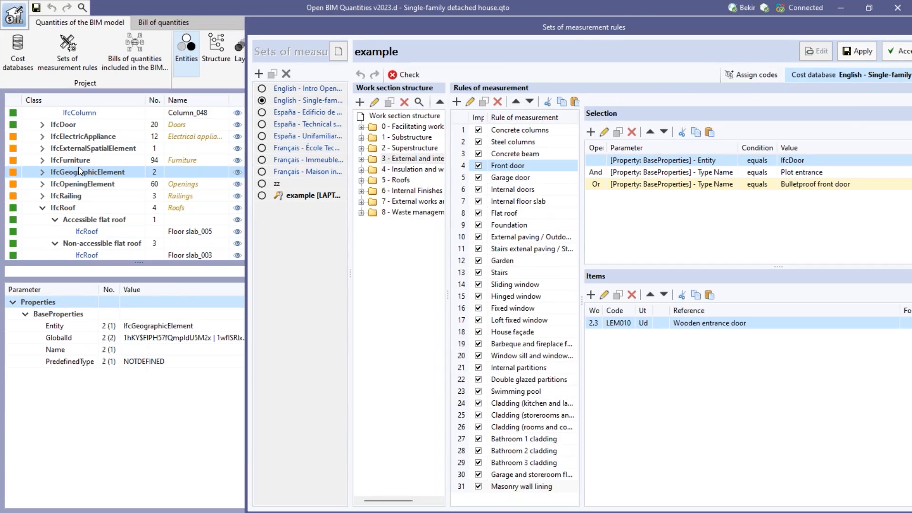
click(74, 149)
click(42, 125)
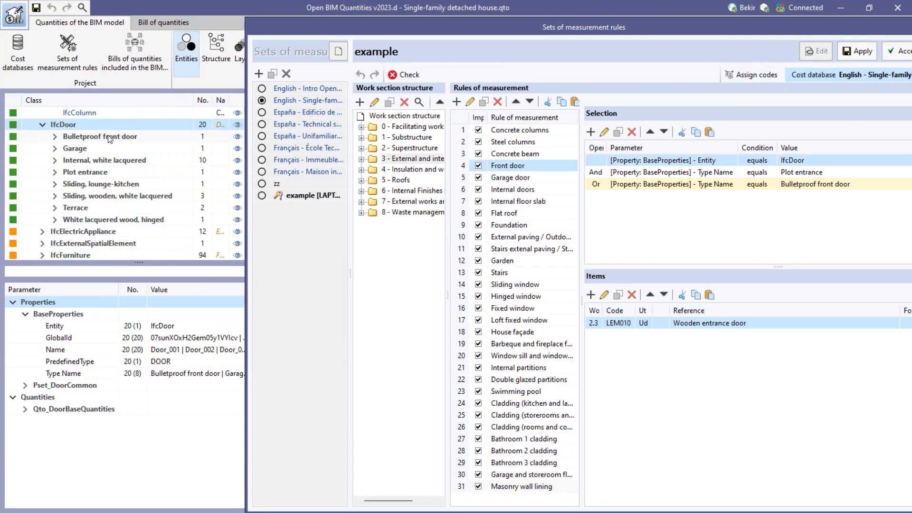
click(71, 138)
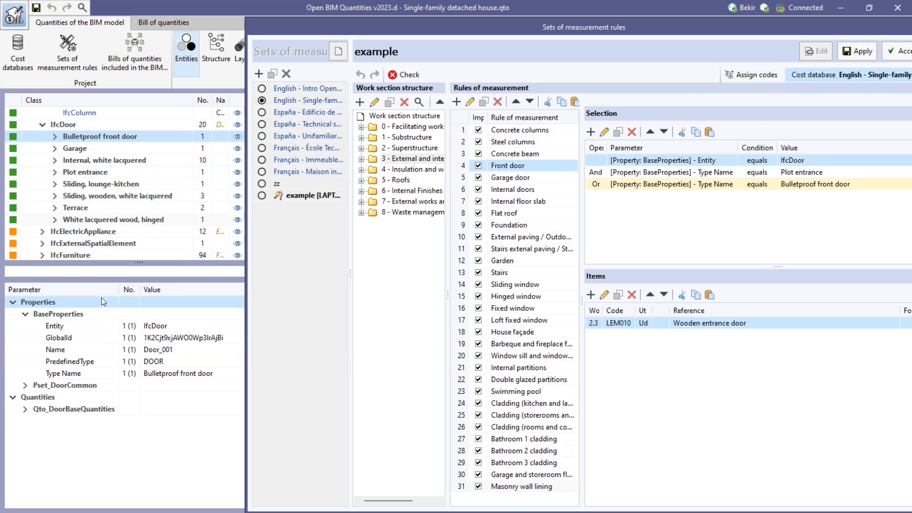
click(25, 411)
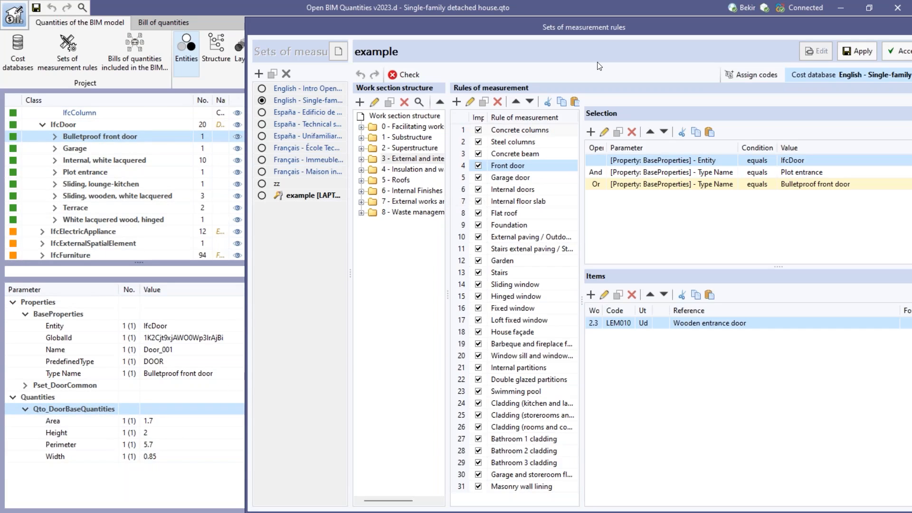
- Compare the Plot entrance and Bulletproof front door types' properties with the Front door rule's selection conditions
mouse_move(604, 30)
mouse_down()
mouse_move(585, 27)
mouse_move(599, 25)
mouse_up()
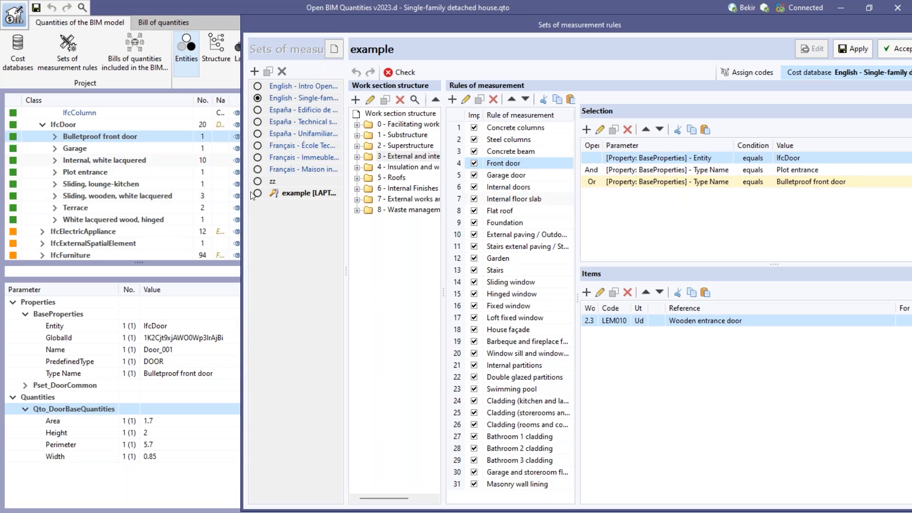
click(97, 172)
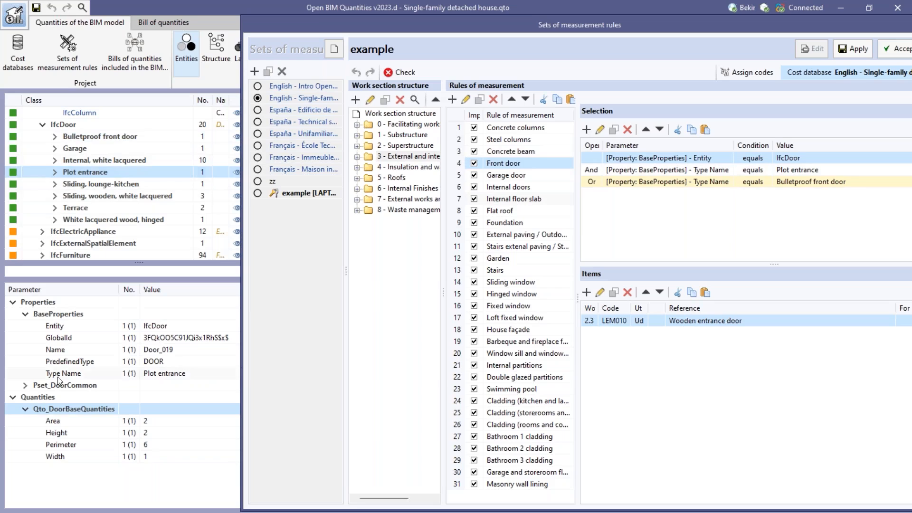
click(752, 184)
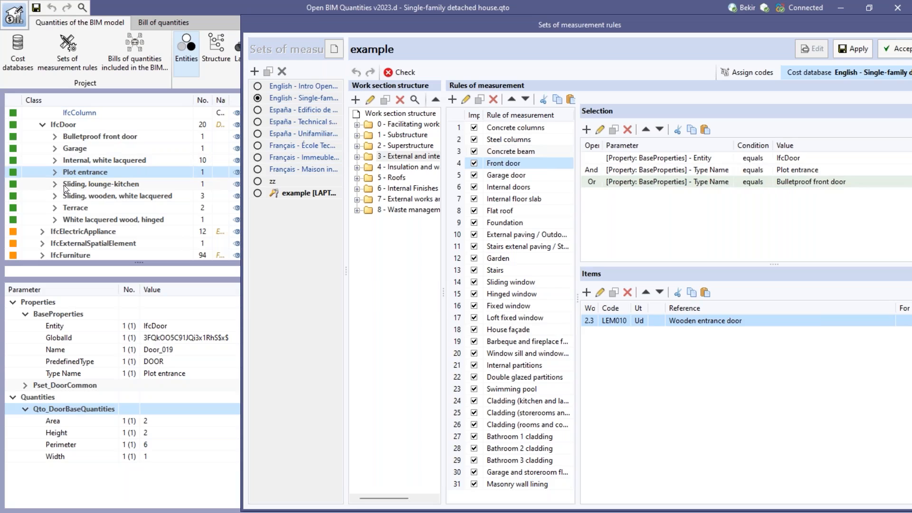
click(81, 137)
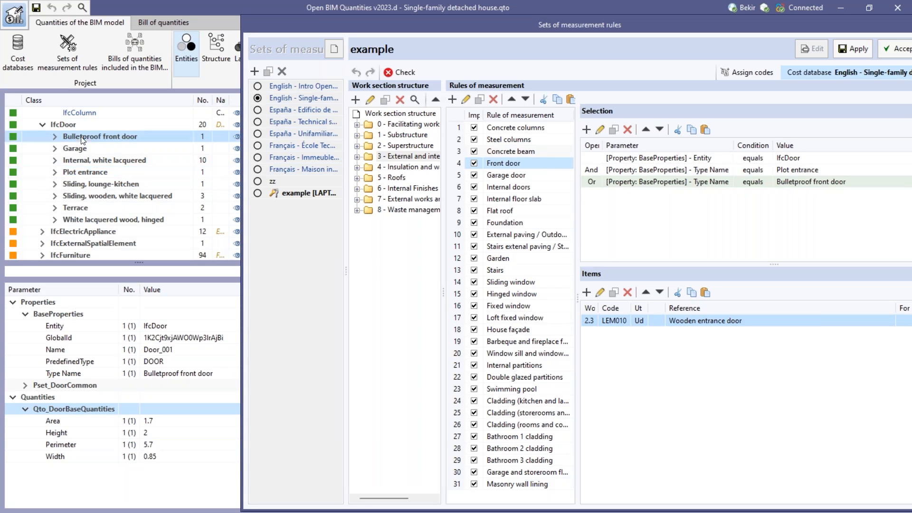
click(86, 169)
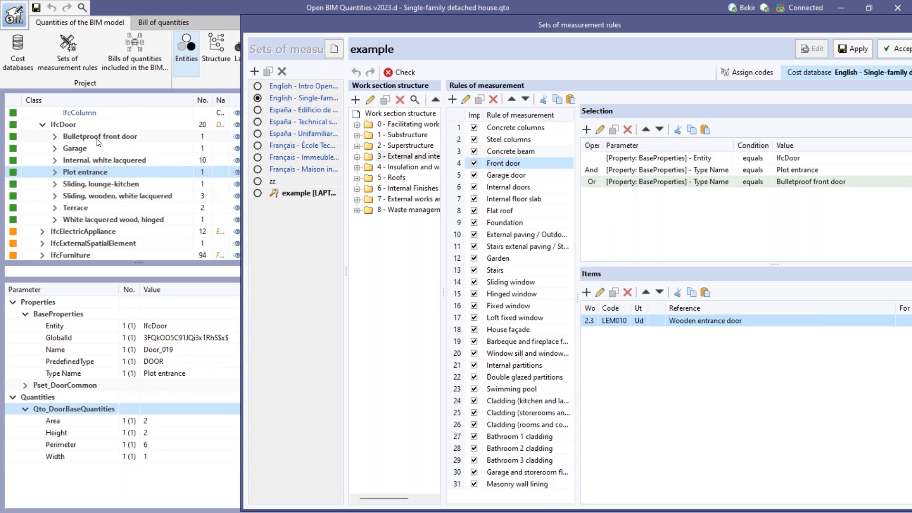
click(96, 138)
click(97, 171)
click(97, 139)
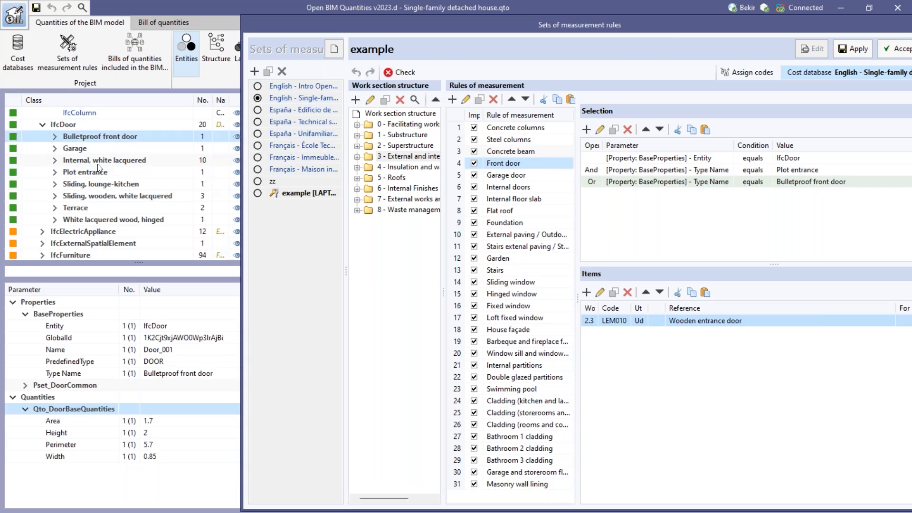
click(99, 171)
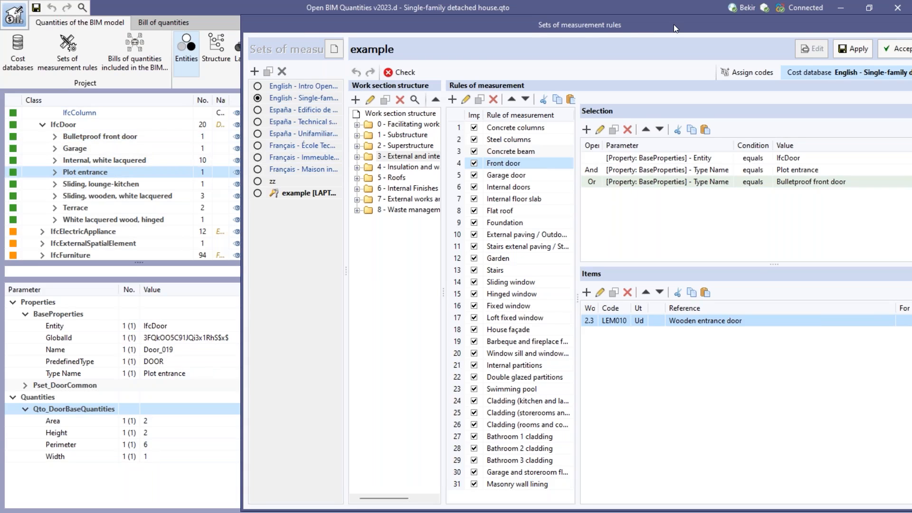
- Move the measurement rules window back over the model and widen the cost database area next to the rule's selection and items
drag(673, 25, 563, 27)
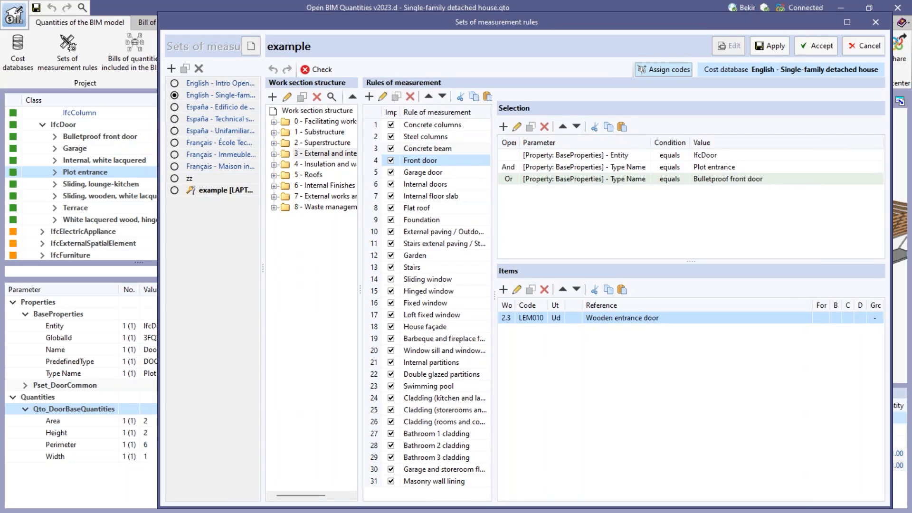
drag(886, 250, 678, 250)
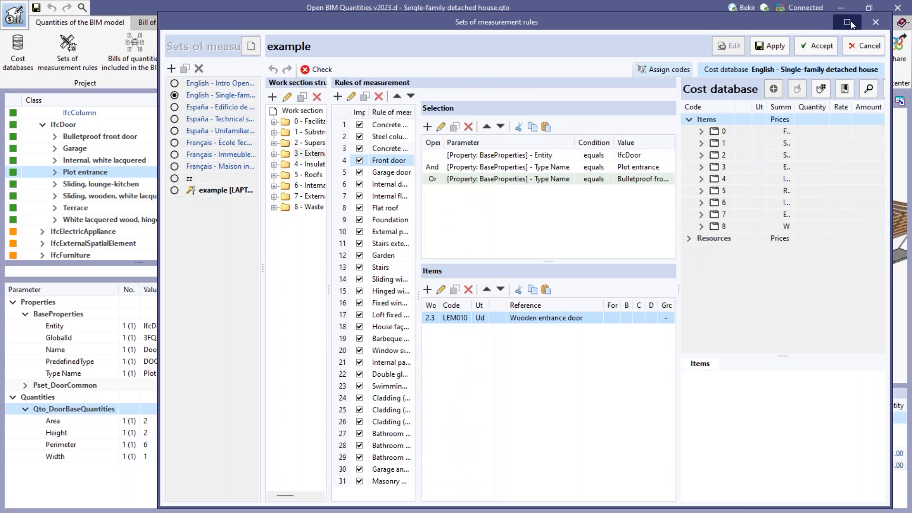
- Maximize the measurement rules window, widen the cost database area, and view item CHH005 in chapter 1.1
click(849, 22)
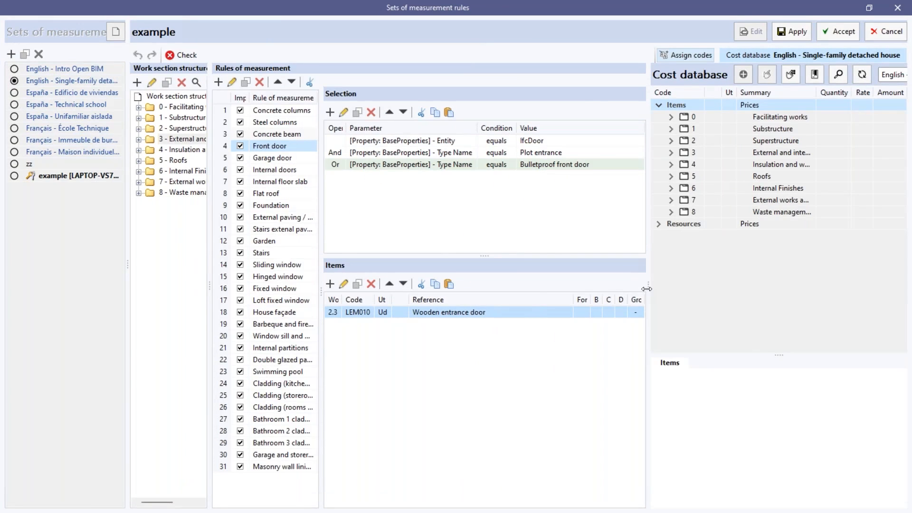
drag(646, 289, 583, 288)
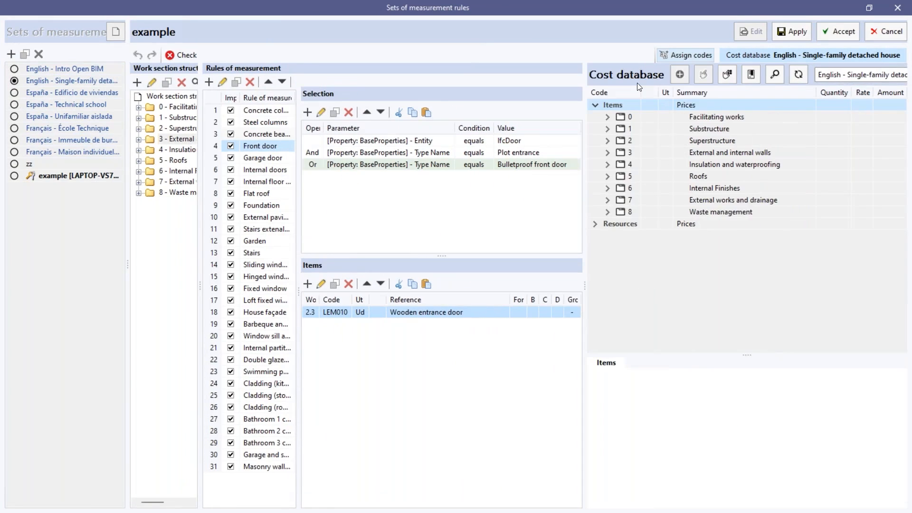
click(607, 129)
click(620, 141)
click(668, 152)
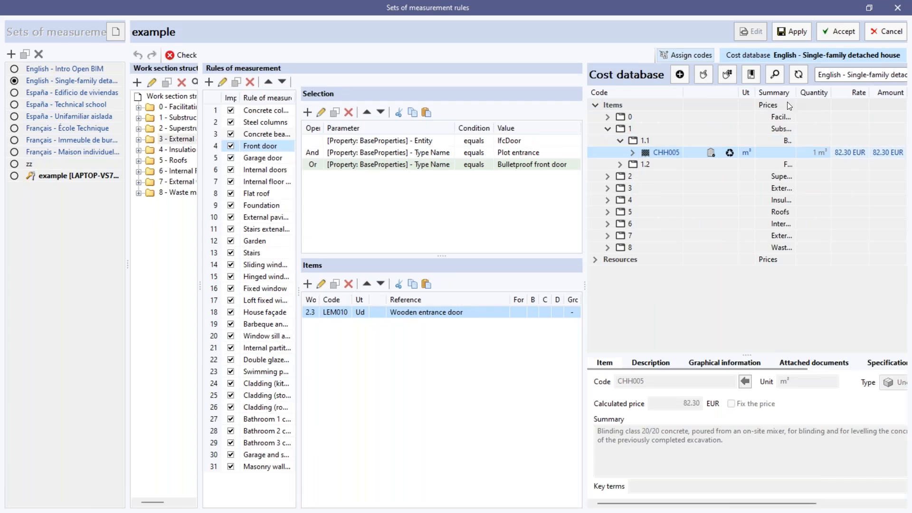
- Search the cost database for "door" and clear the search text
click(775, 74)
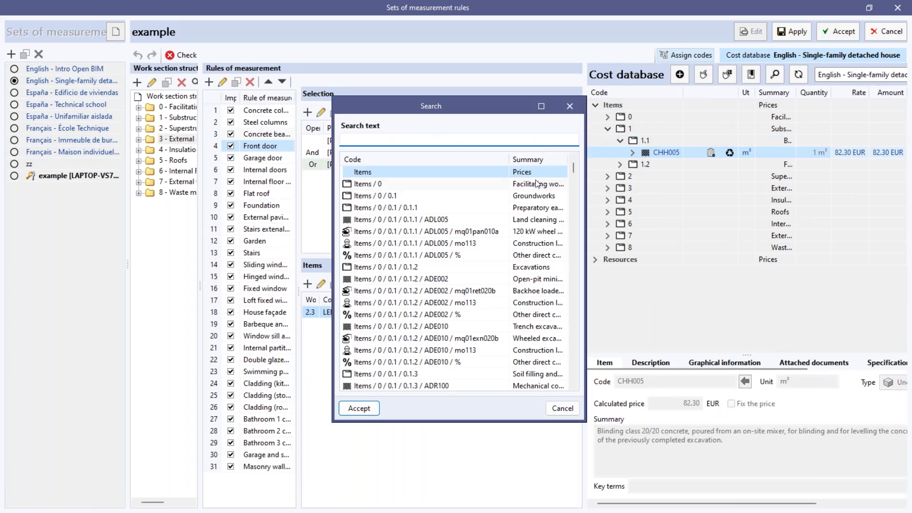
text(do)
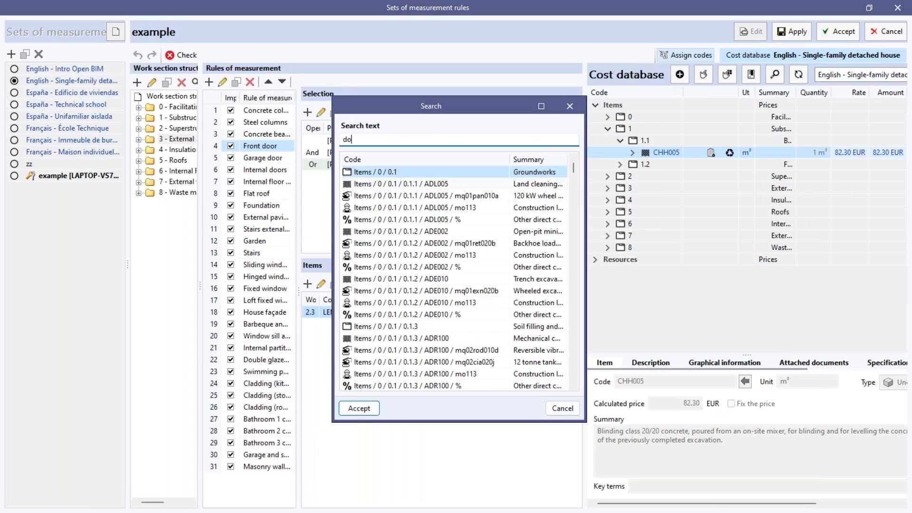
text(or)
key(BackSpace)
key(BackSpace)
key(BackSpace)
key(BackSpace)
- Try searching the cost database for "bulletf", shorten the term to "bul", and clear it
text(bulldo)
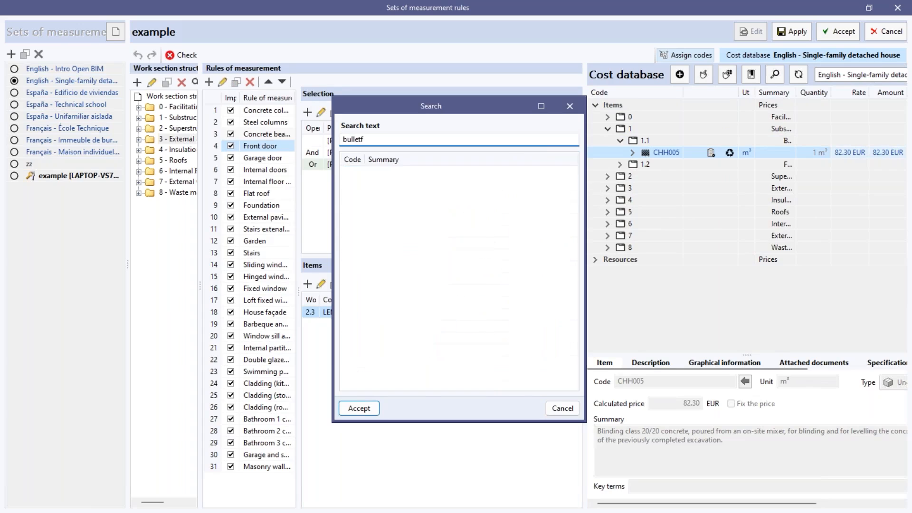
key(BackSpace)
key(BackSpace)
key(BackSpace)
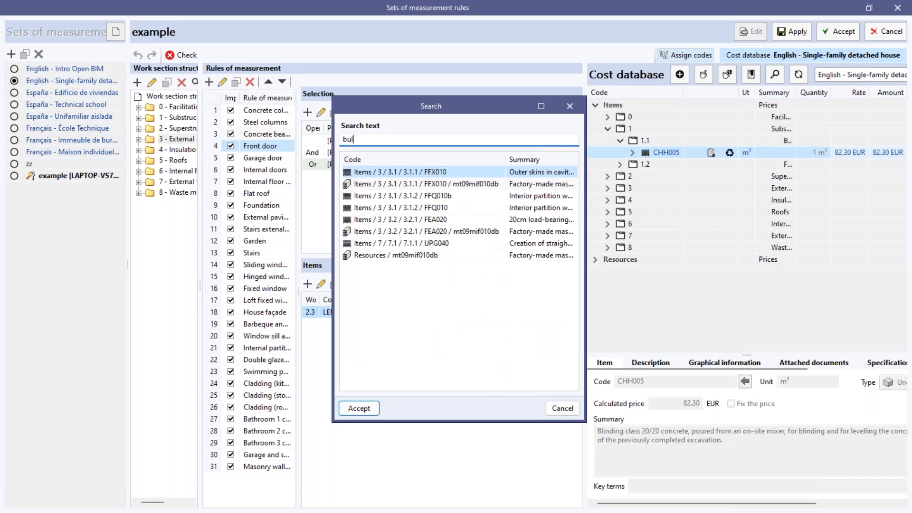
key(BackSpace)
key(BackSpace)
key(BackSpace)
- Look up "door" in the cost database again and scan the matching items and resources to the list's end
text(d)
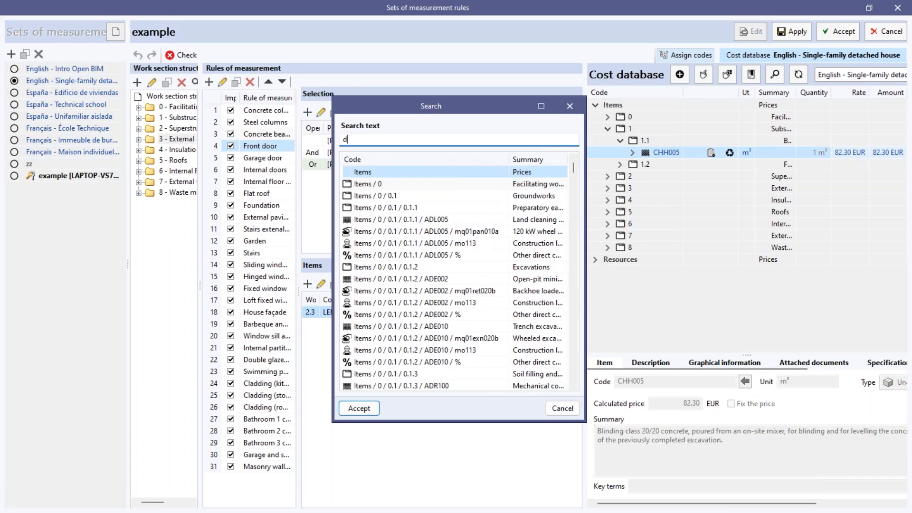
text(oor)
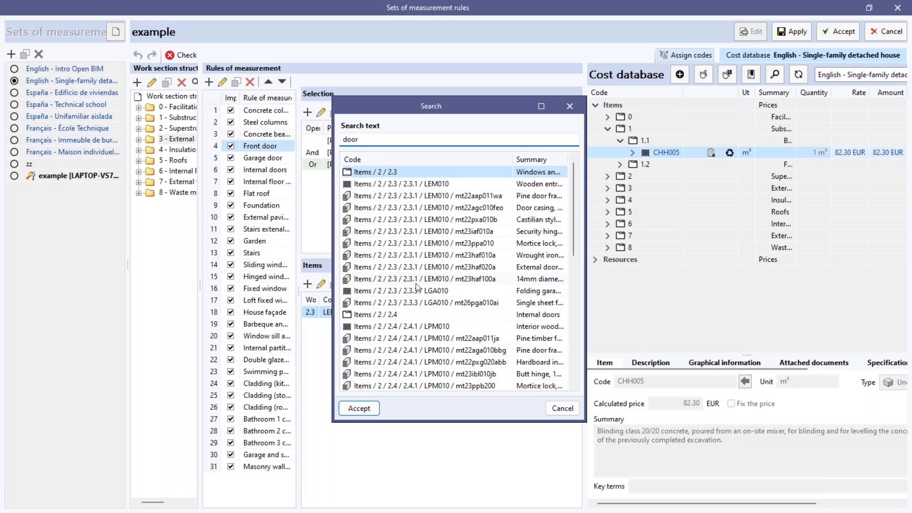
scroll(416, 287, down, 10)
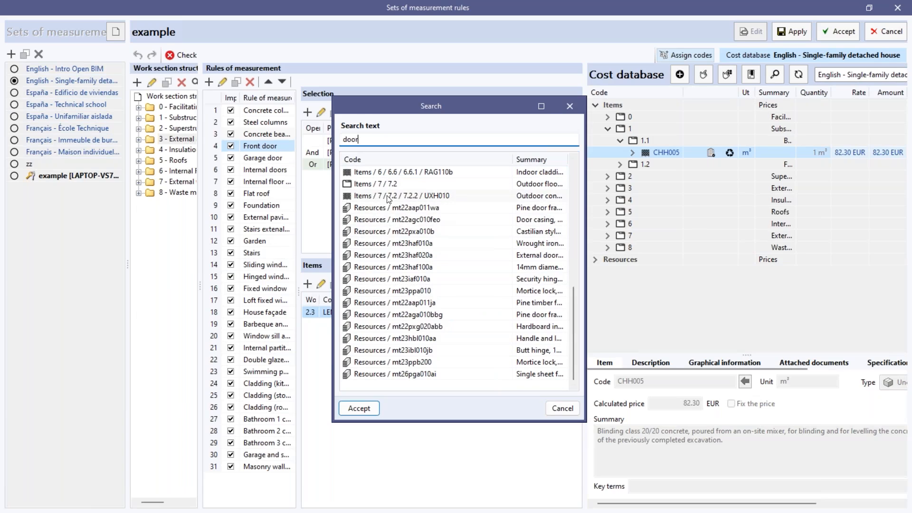
click(563, 409)
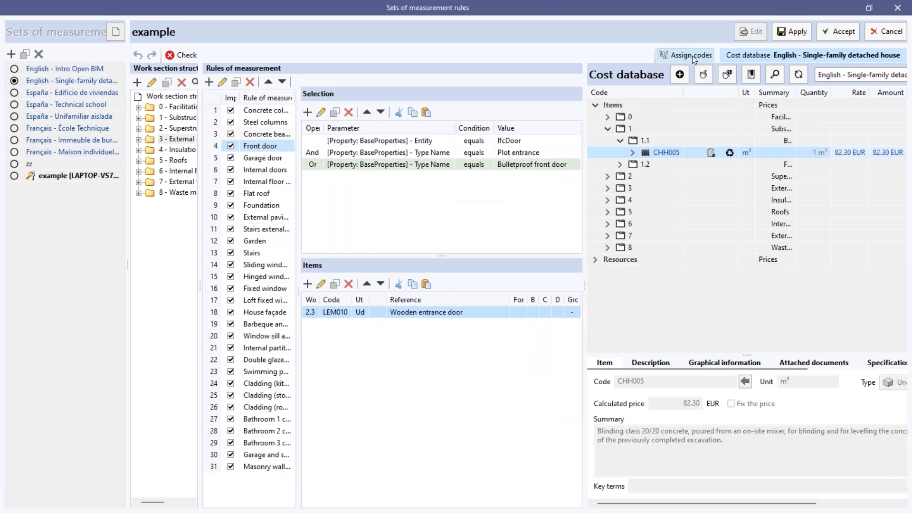
- Hide the code assignment area and review the data and quantity settings of the Wooden entrance door item
click(692, 55)
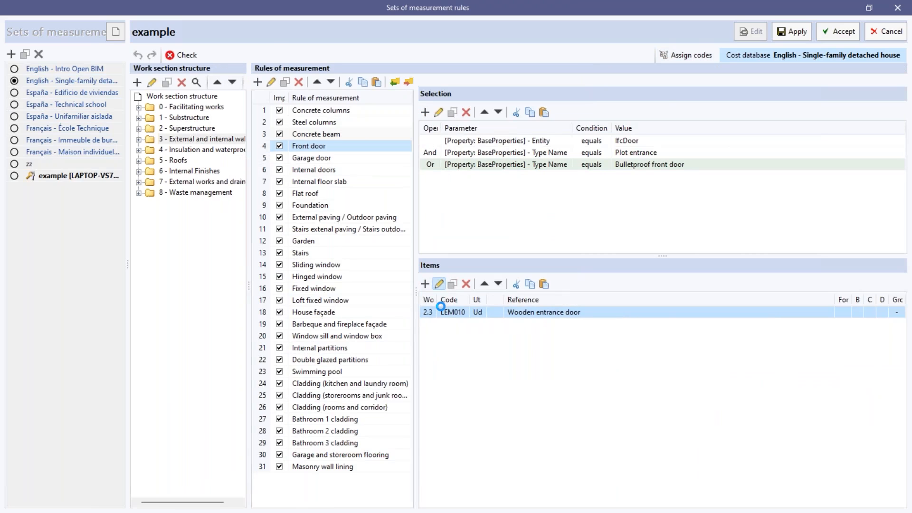
double_click(445, 312)
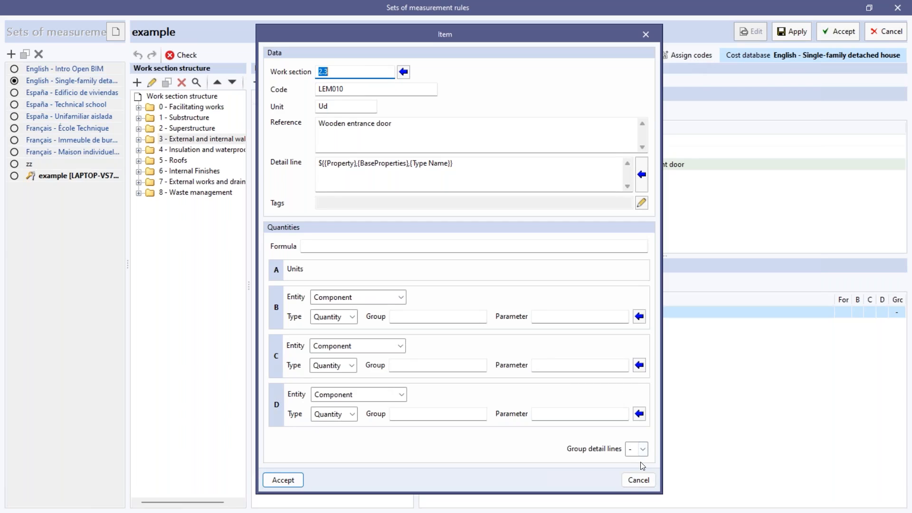
click(642, 485)
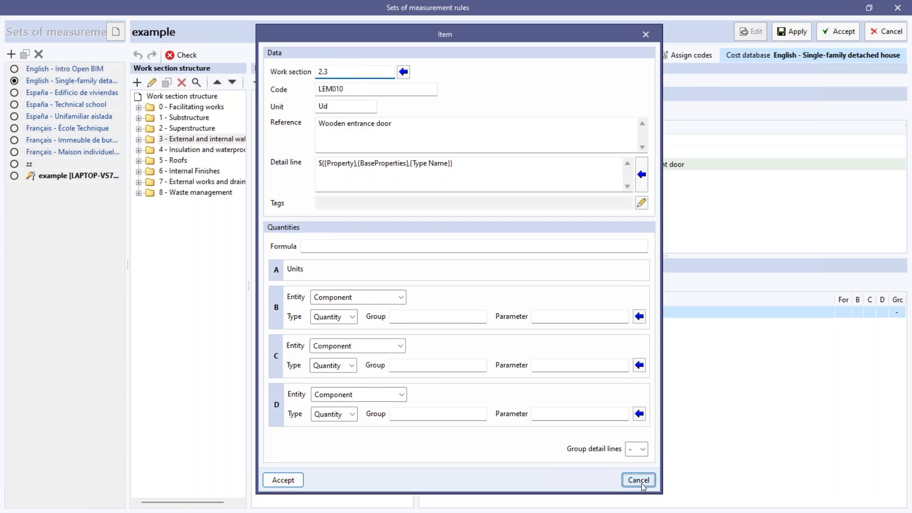
- Restore and narrow the rules window to uncover the door's parameter values, and browse the work sections available for a new item
drag(832, 7, 832, 26)
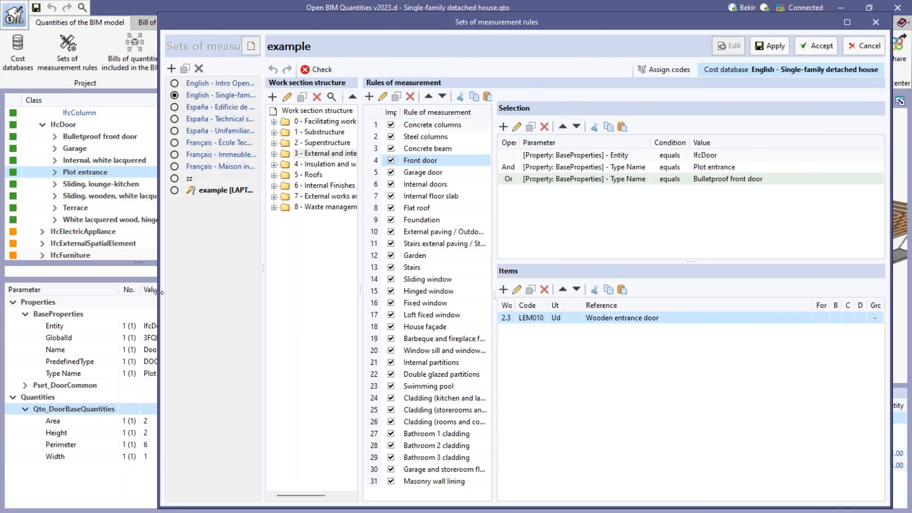
drag(158, 292, 288, 300)
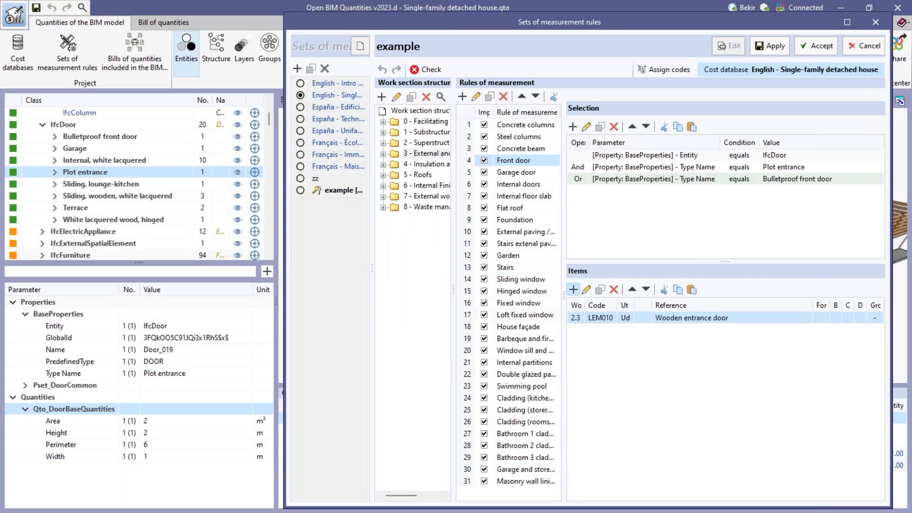
click(573, 290)
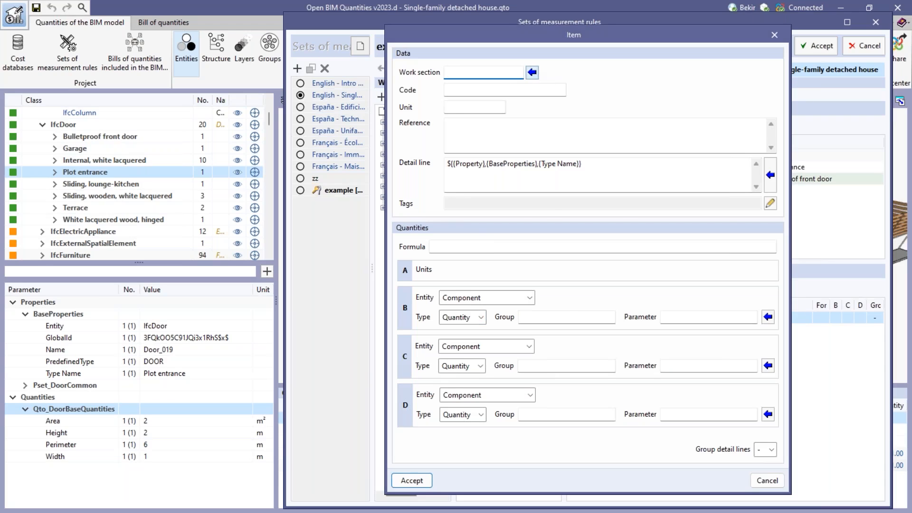
click(532, 73)
drag(702, 204, 705, 287)
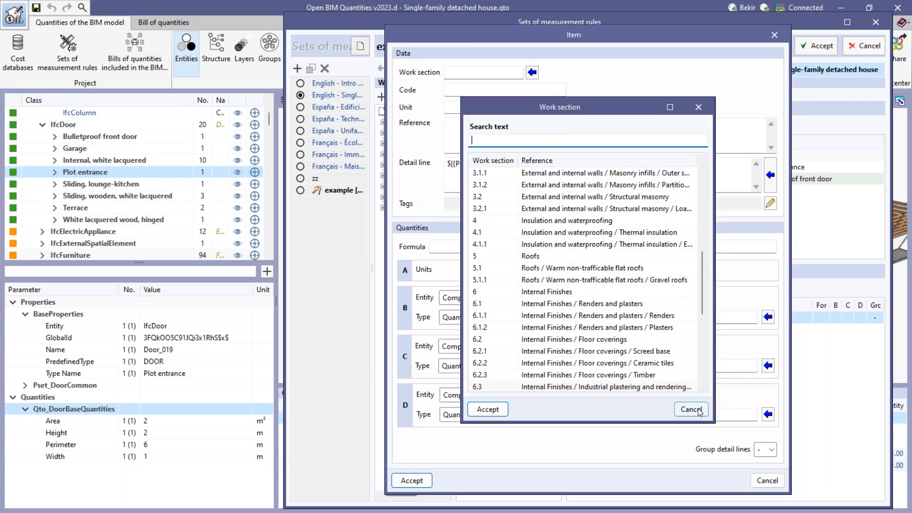
click(691, 409)
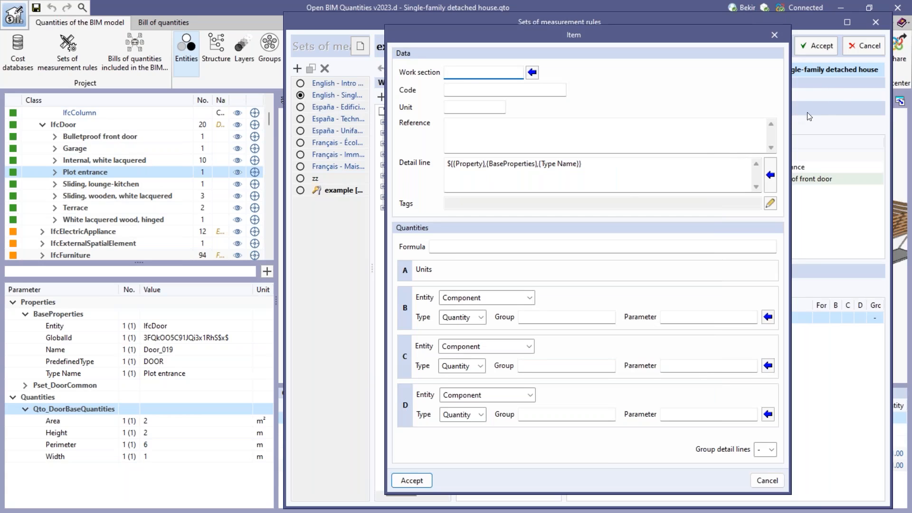
- Set quantity B of the new item to the Area parameter of Qto_DoorBaseQuantities, after trying Height
click(768, 317)
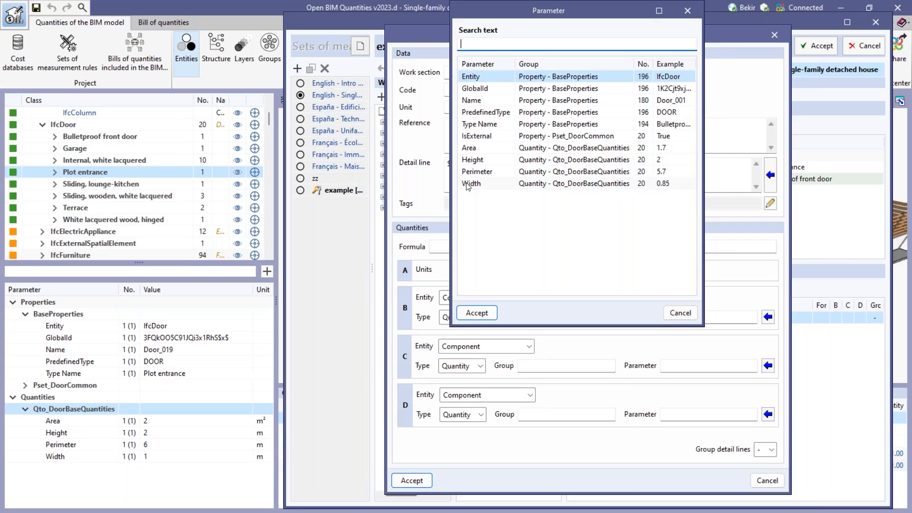
click(483, 164)
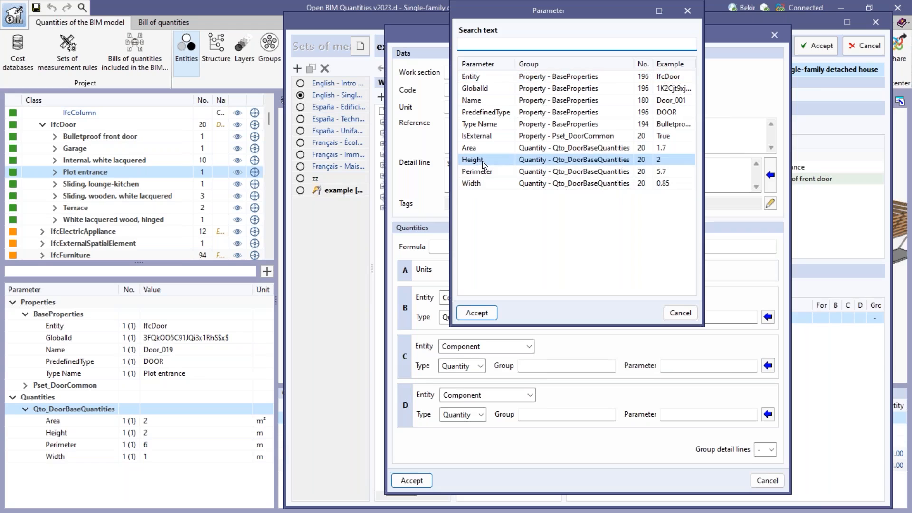
click(477, 312)
click(768, 317)
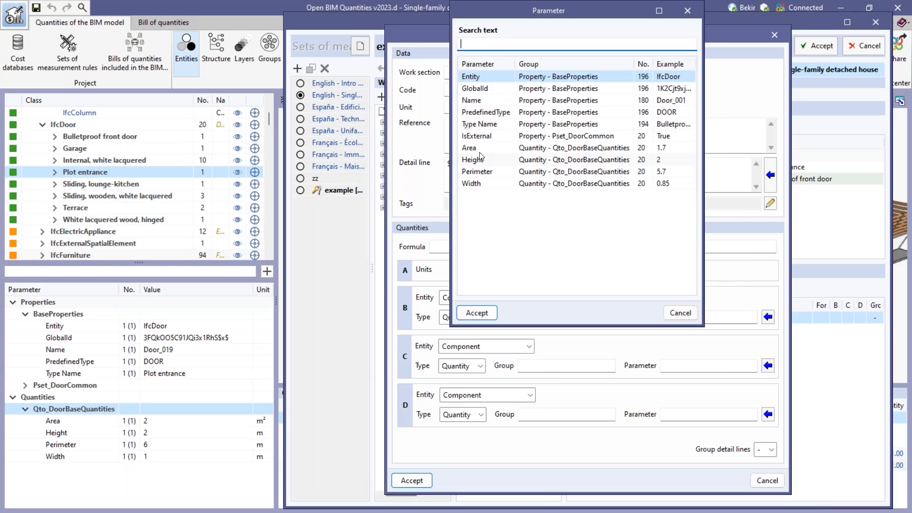
click(480, 149)
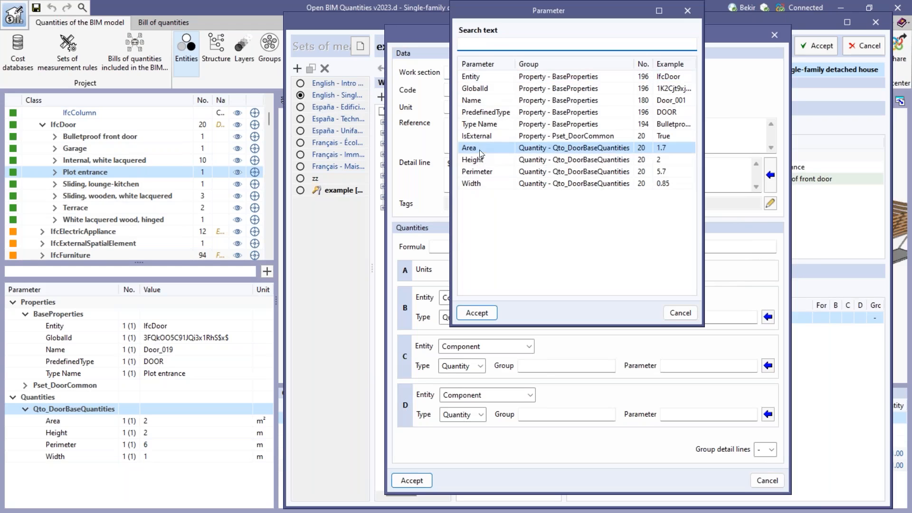
click(476, 313)
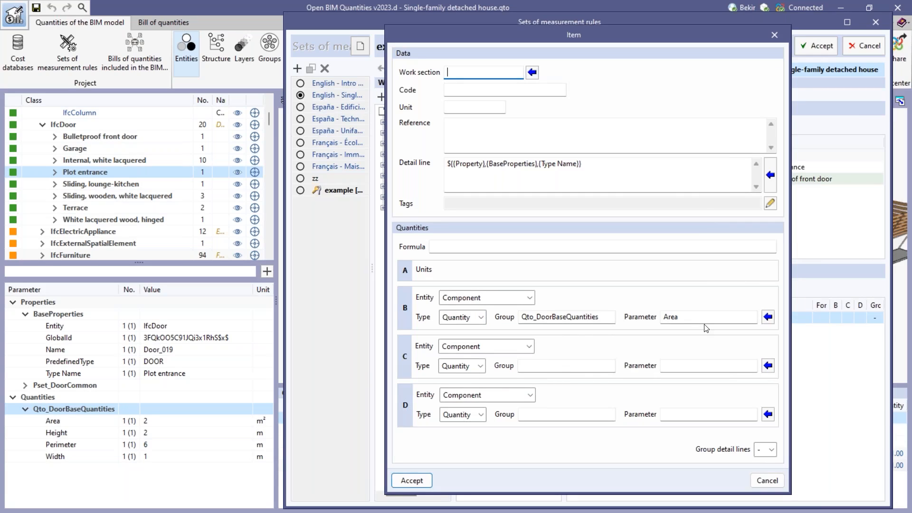
click(456, 247)
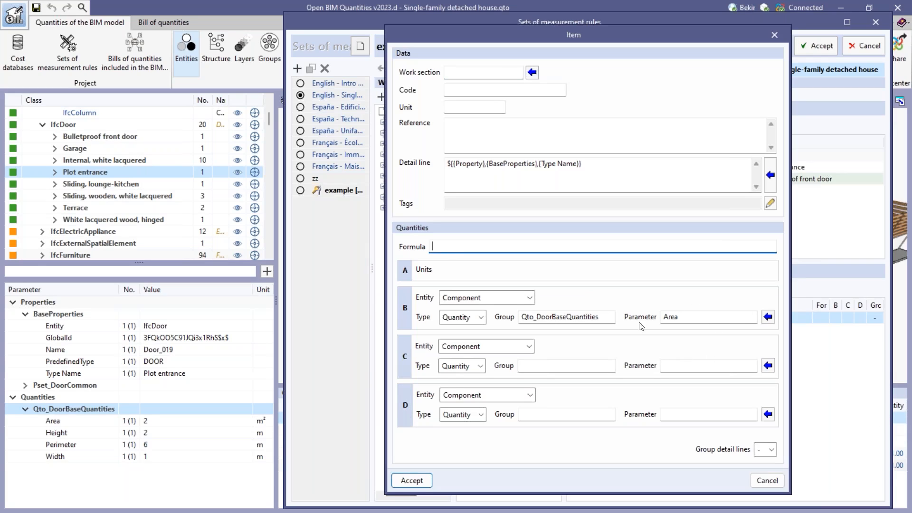
- Assign the Height parameter of Qto_DoorBaseQuantities to quantity B and the Width parameter to quantity C
double_click(677, 317)
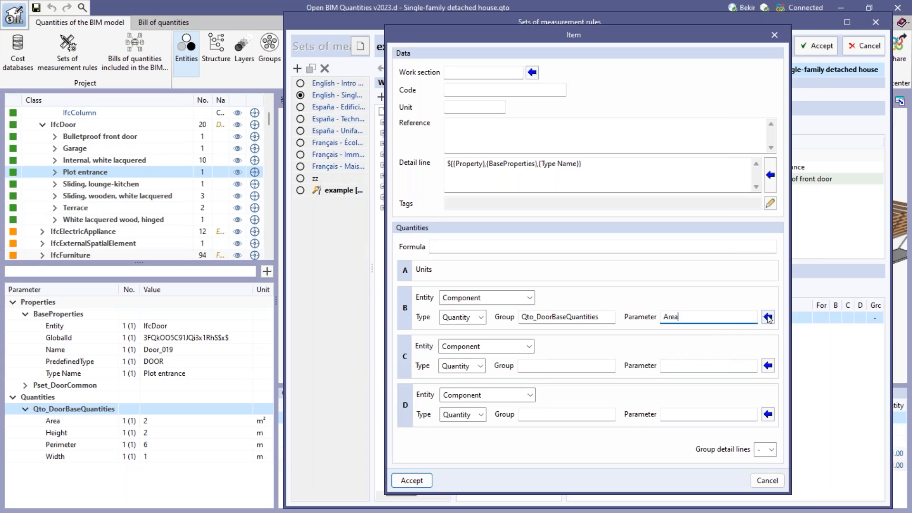
click(768, 316)
key(BackSpace)
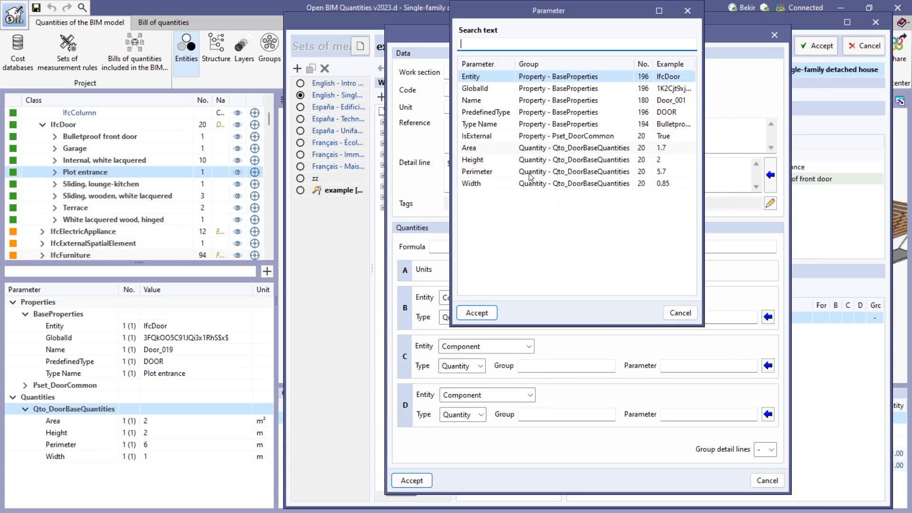
click(477, 160)
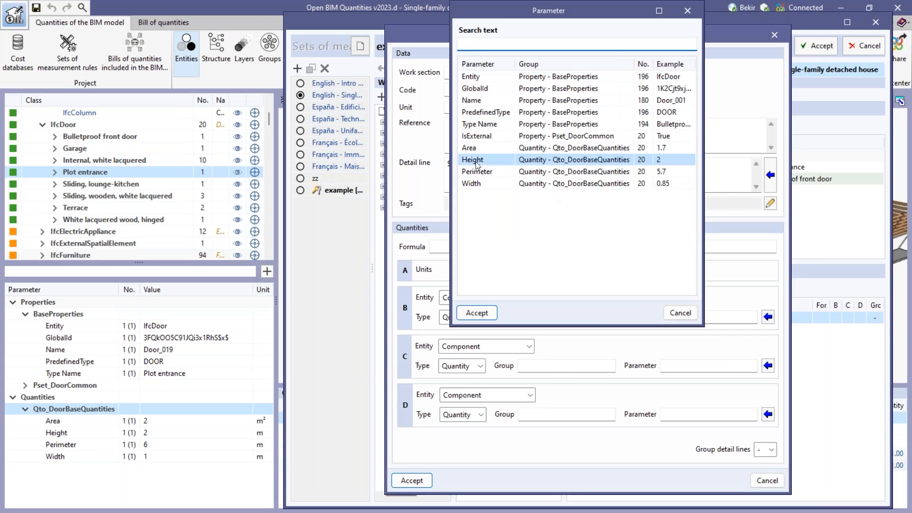
click(477, 313)
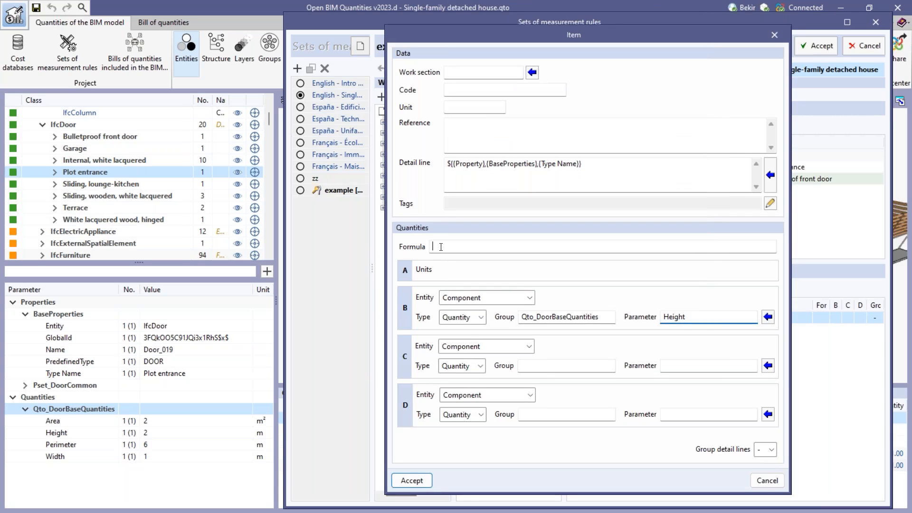
click(768, 366)
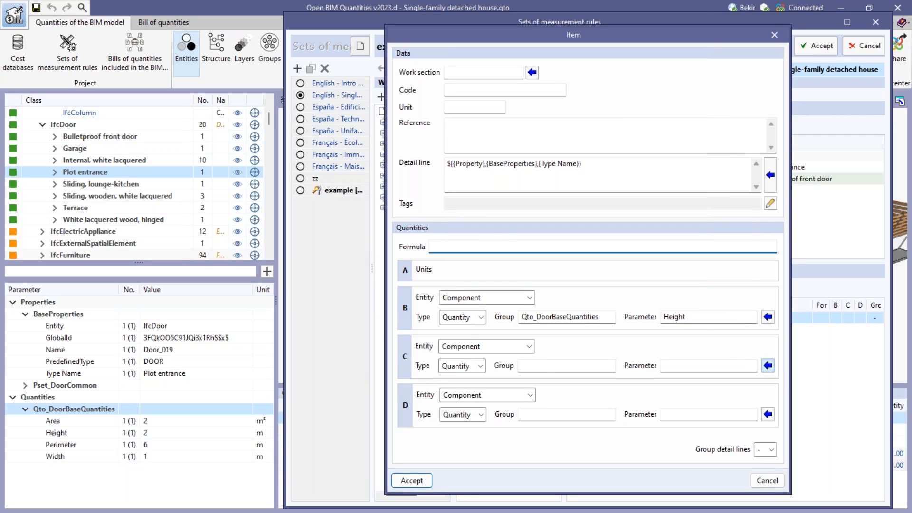
click(475, 183)
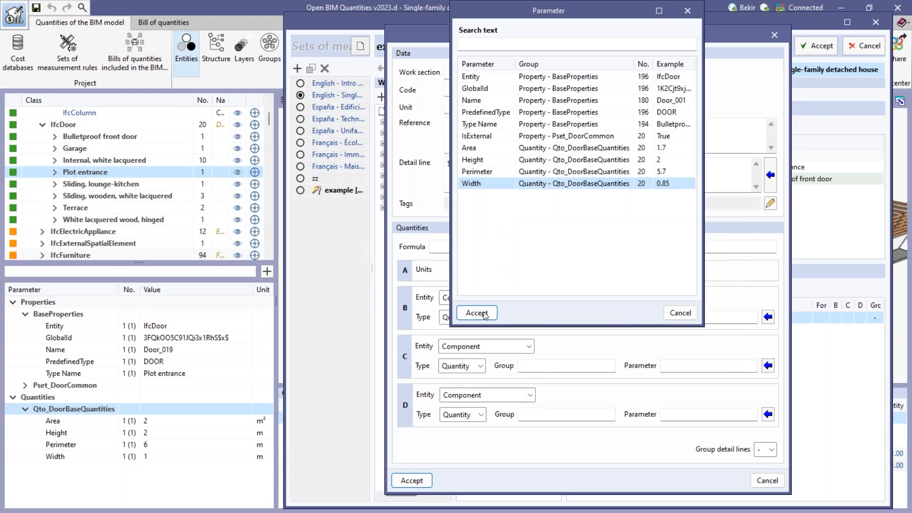
click(477, 313)
- Enter the formula B*C for the item, try adding +10 and remove it, and discard the new item
text(B)
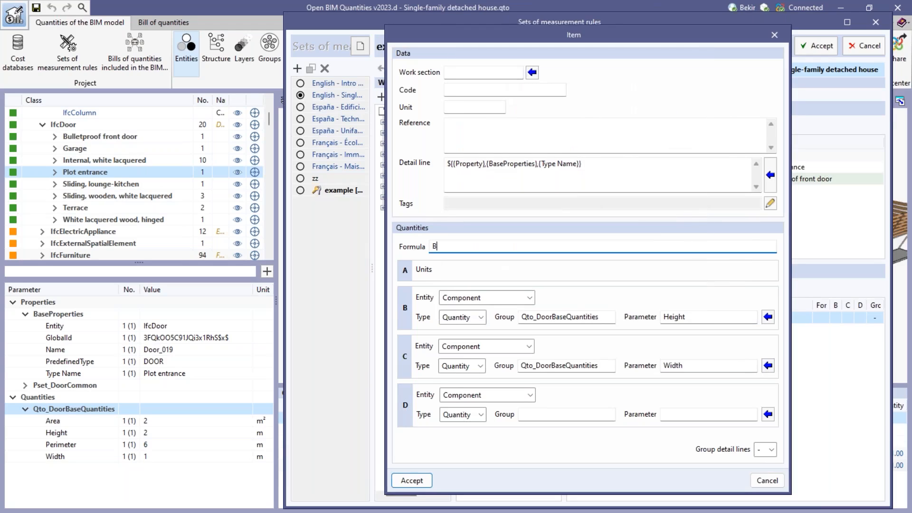
text(*C)
text(+10)
key(BackSpace)
key(BackSpace)
key(BackSpace)
click(768, 481)
- Discard the edits to the example rule set, close it, and fit the Formula column in the Plot entrance's quantities table
click(872, 46)
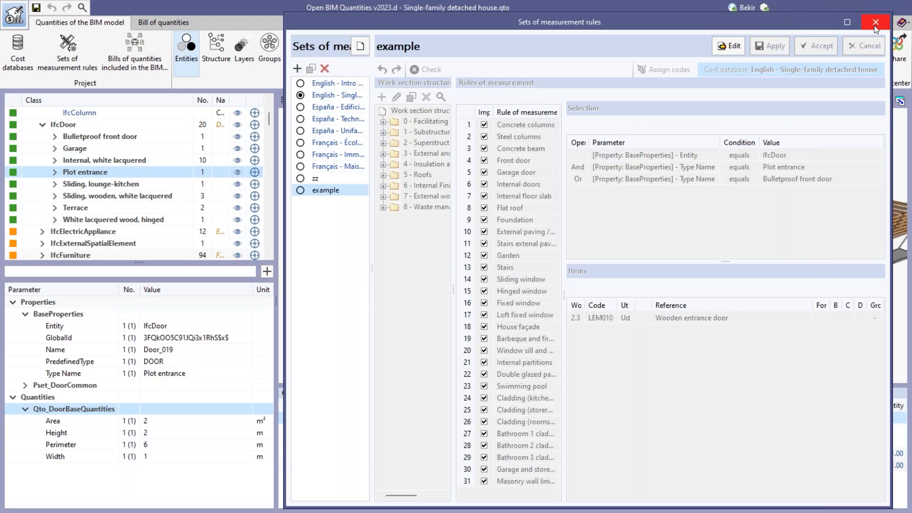
click(875, 23)
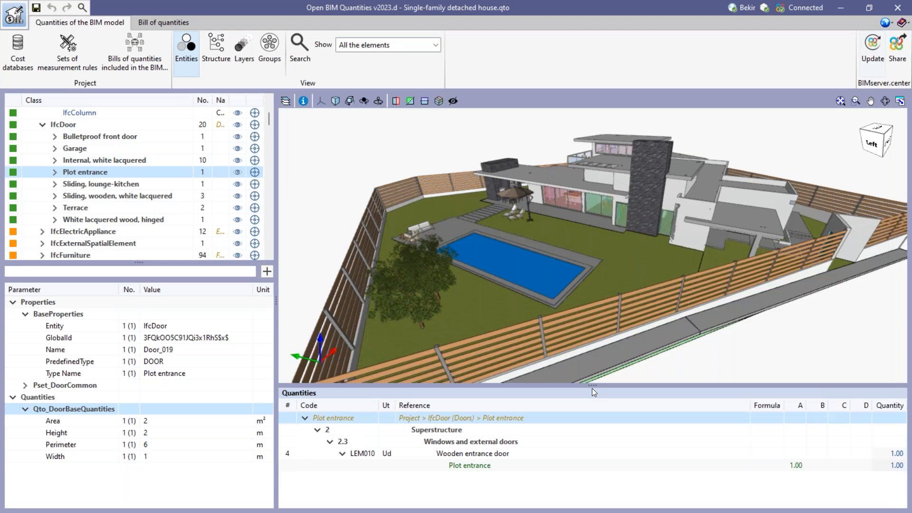
double_click(750, 406)
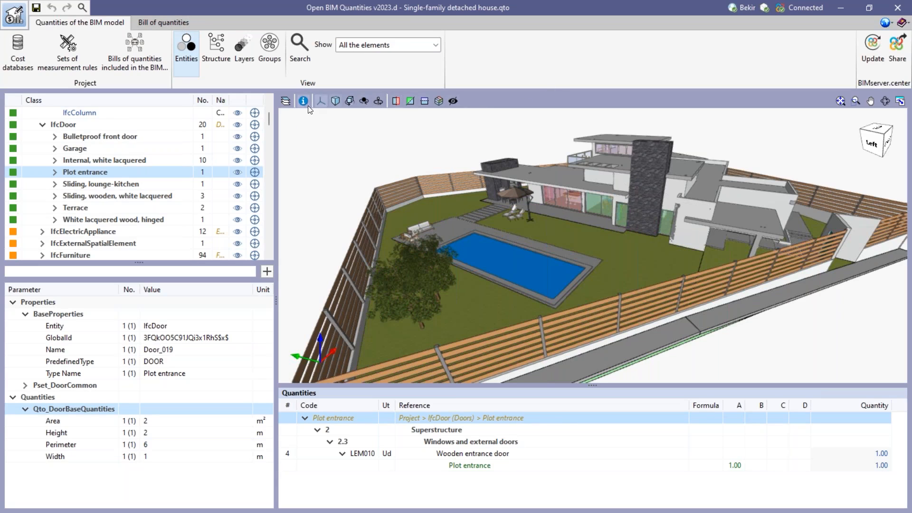
click(841, 100)
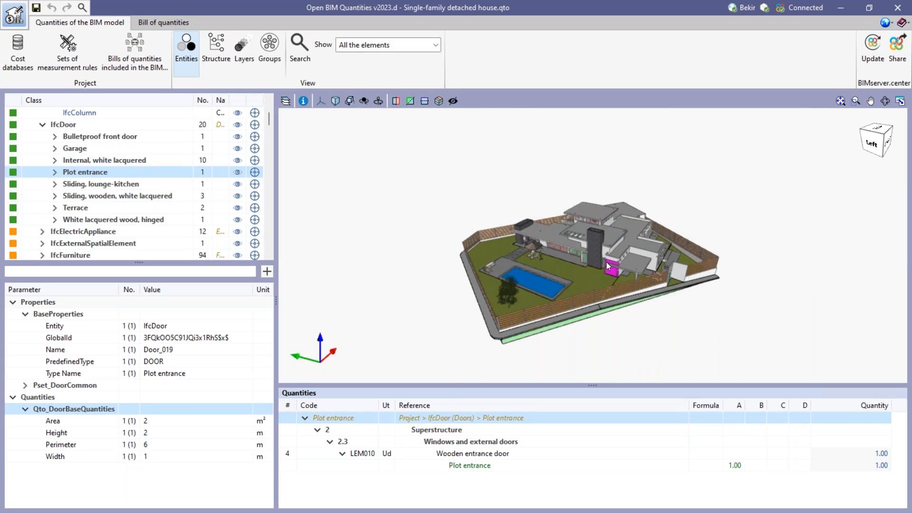
scroll(607, 264, up, 5)
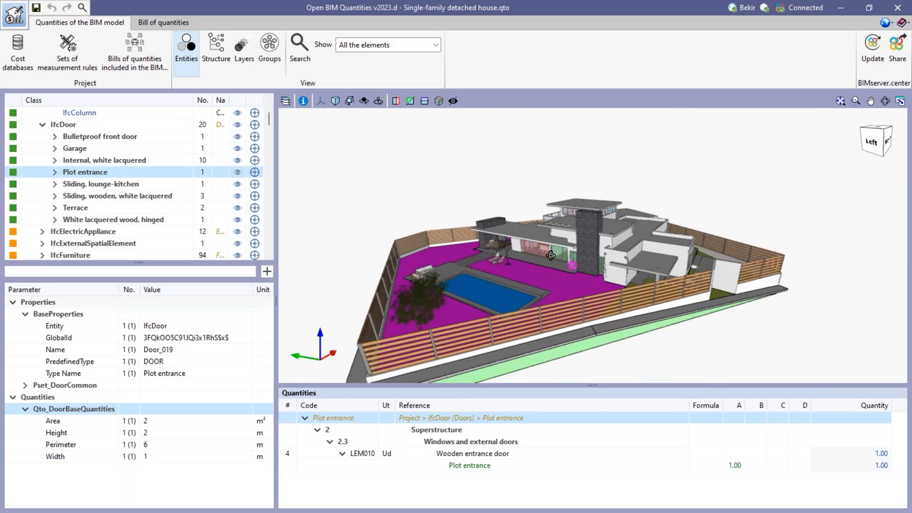
mouse_move(551, 256)
shift+middle_down()
mouse_move(561, 243)
mouse_move(561, 283)
mouse_move(557, 242)
mouse_move(545, 255)
shift+middle_up()
scroll(563, 261, down, 2)
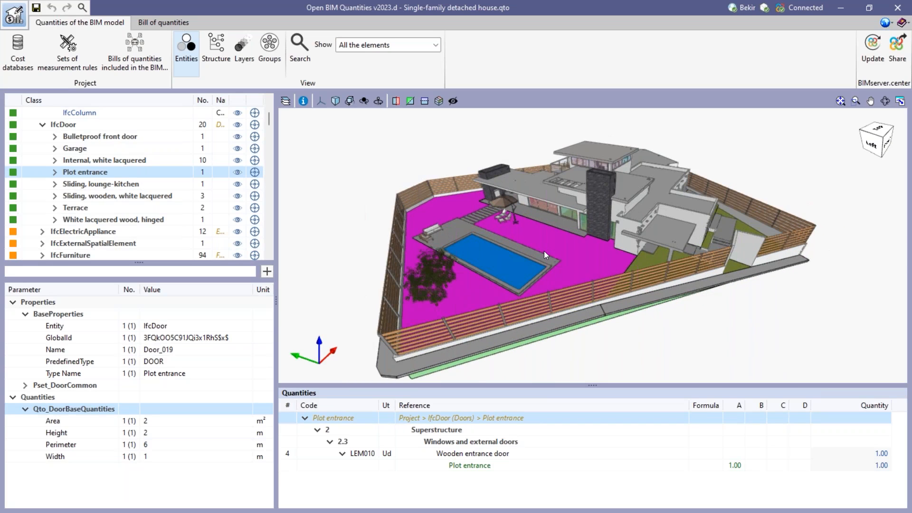
scroll(543, 251, up, 2)
scroll(548, 250, down, 1)
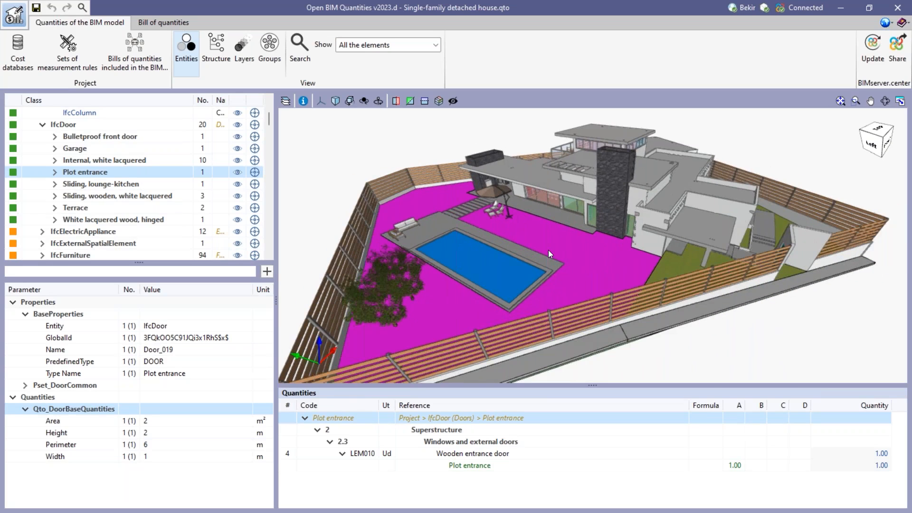
scroll(548, 249, down, 1)
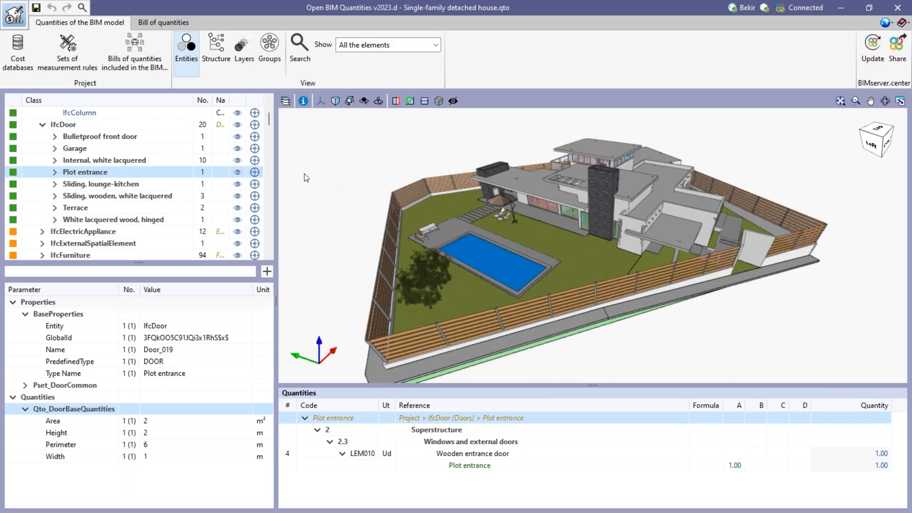
- Check the search directory of the cost databases and leave the cost databases without changing anything
click(18, 54)
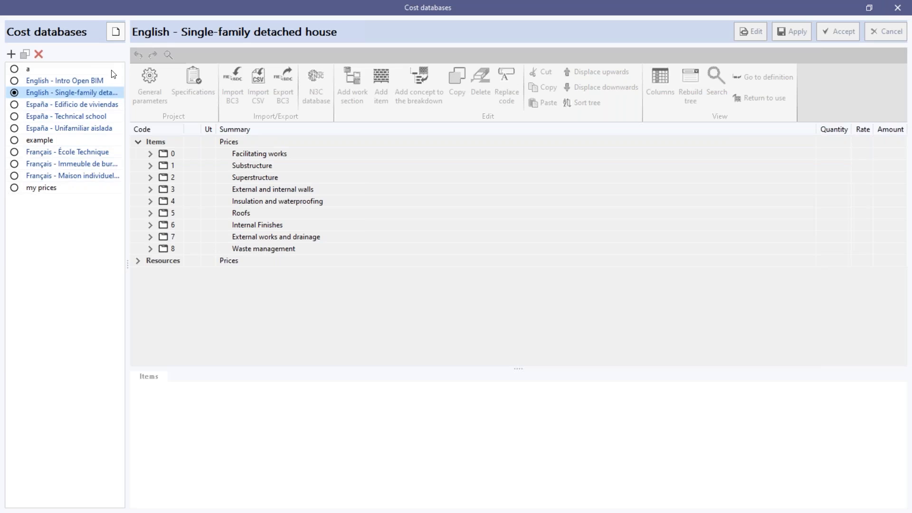
click(115, 33)
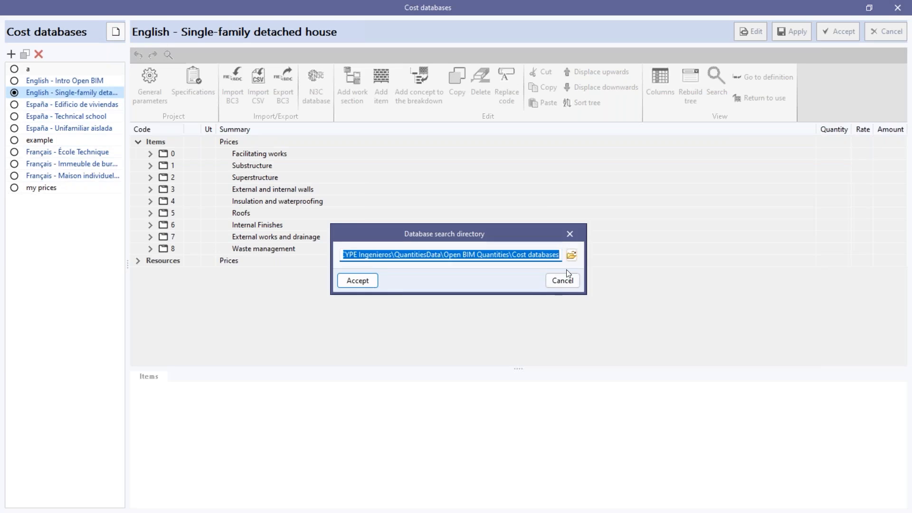
click(563, 281)
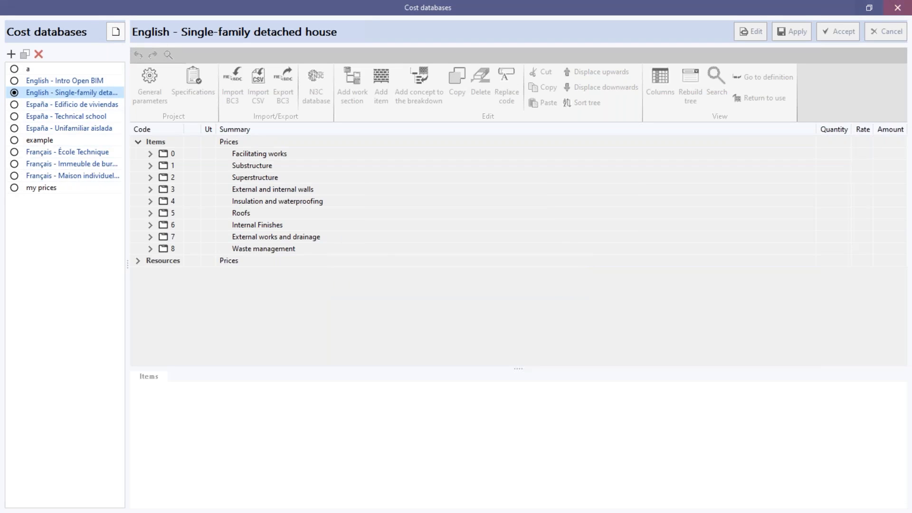
click(907, 6)
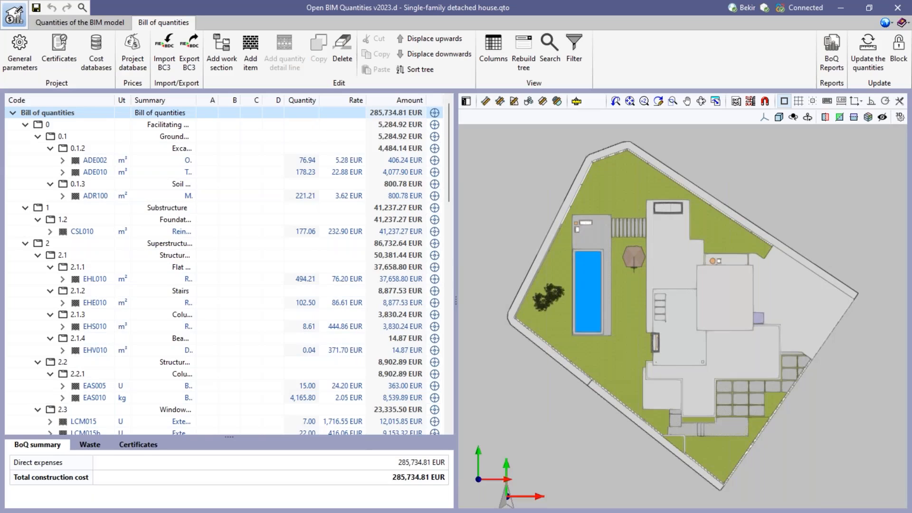
- Show the bill of quantities model in perspective, orbit to a raised view over the pool side, and check the 3D view options
click(640, 267)
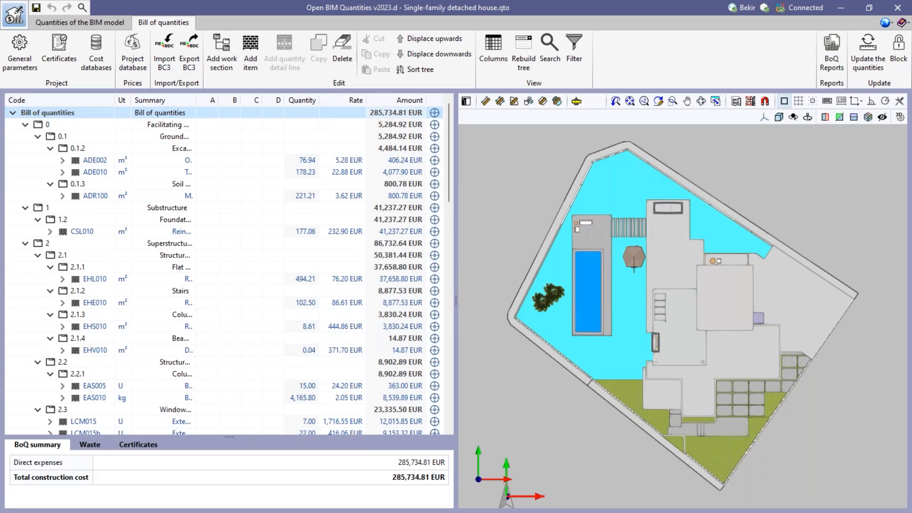
middle_drag(641, 267, 658, 250)
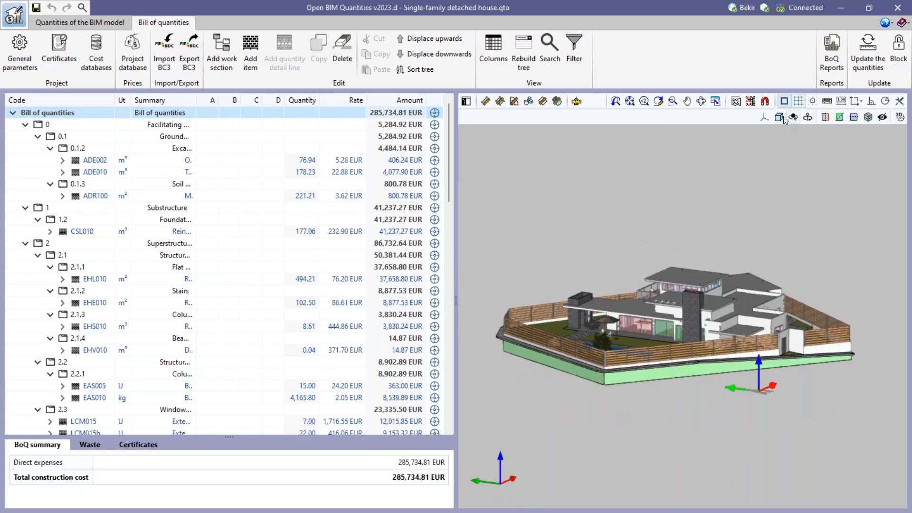
click(778, 120)
scroll(675, 351, up, 3)
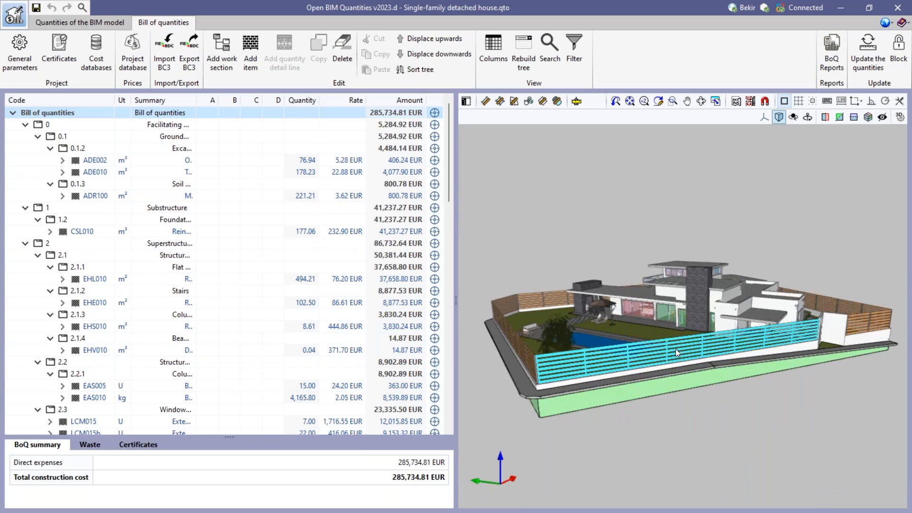
middle_drag(668, 311, 670, 336)
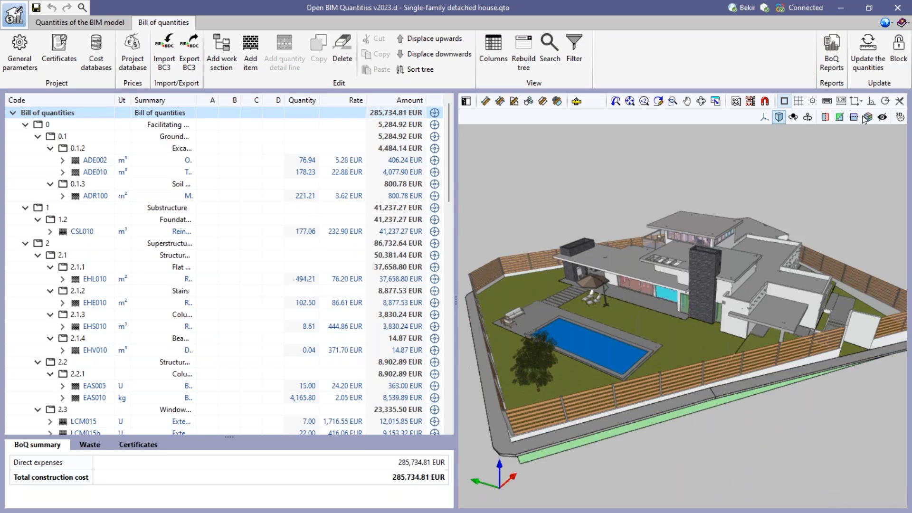
click(900, 116)
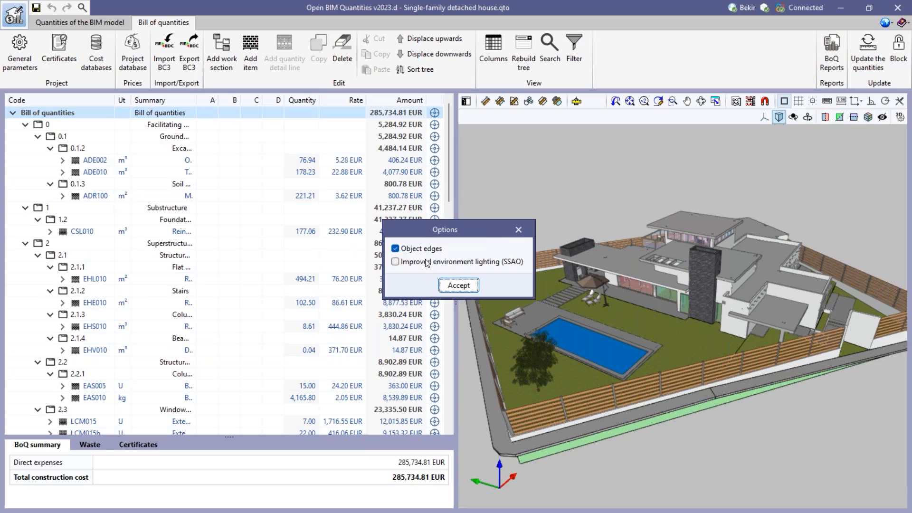
click(518, 231)
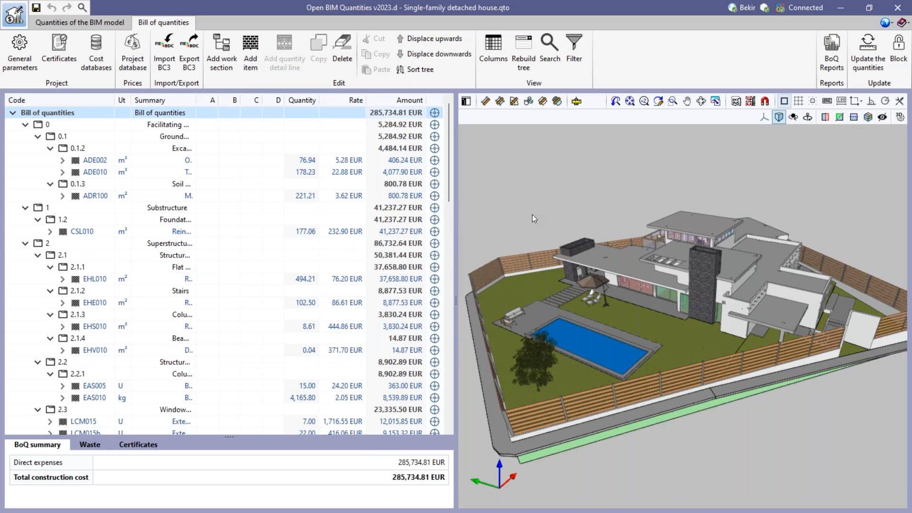
- Show the views and elements lists beside the model, make all read models transparent, and hide the lists again
click(466, 101)
drag(536, 227, 612, 227)
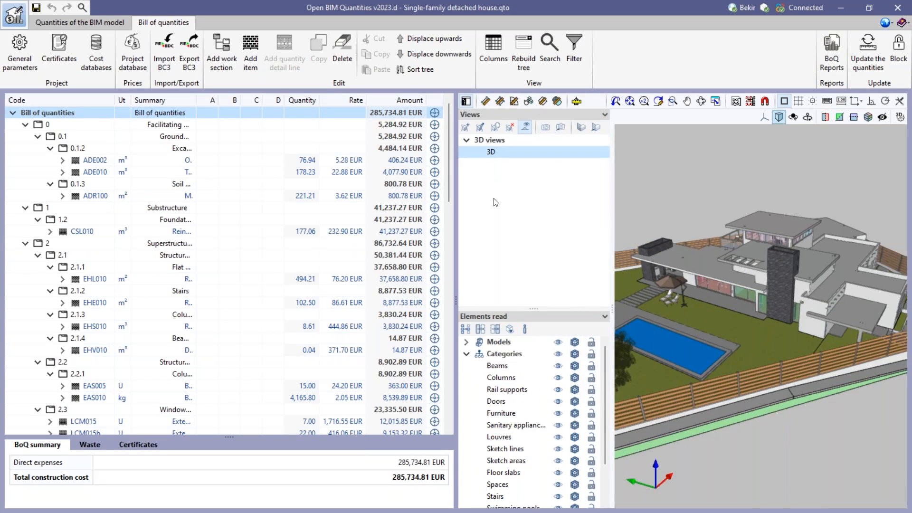
click(466, 342)
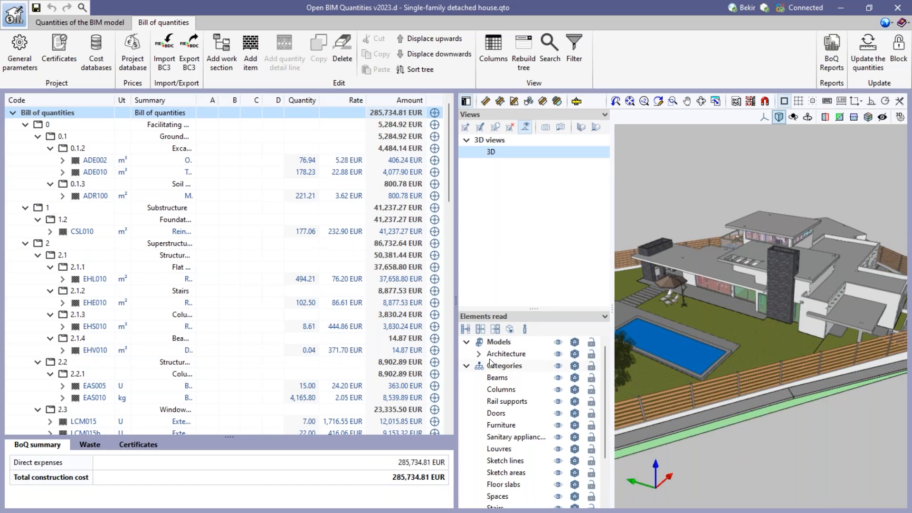
click(575, 345)
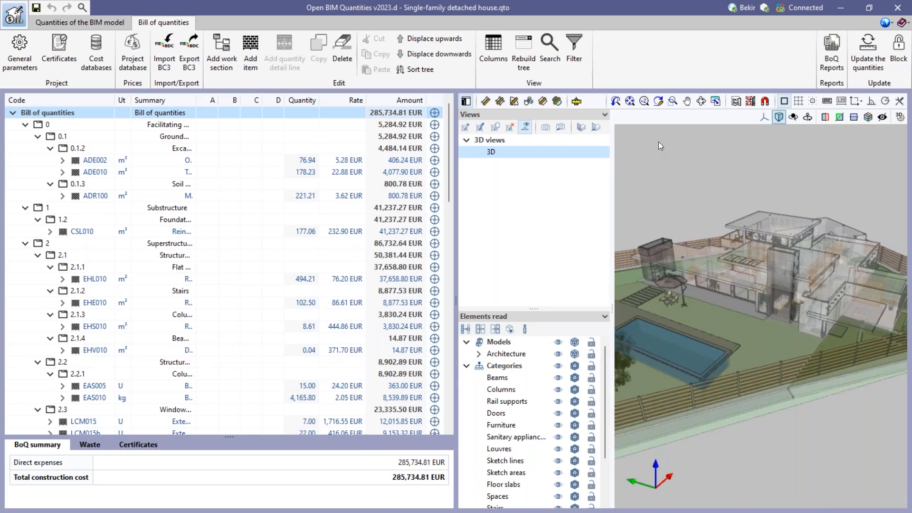
click(465, 101)
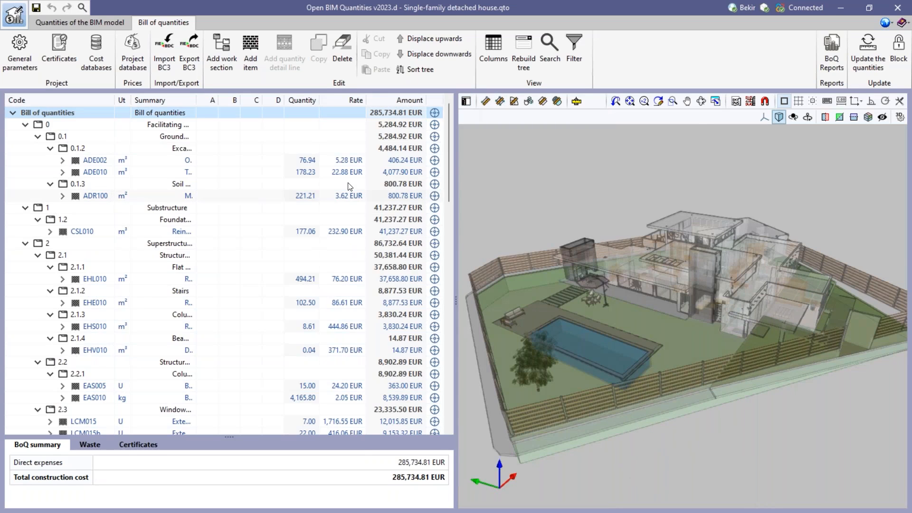
- Select the accessible and non-accessible flat roof slabs in the model to locate their linked quantity lines in the bill
click(331, 173)
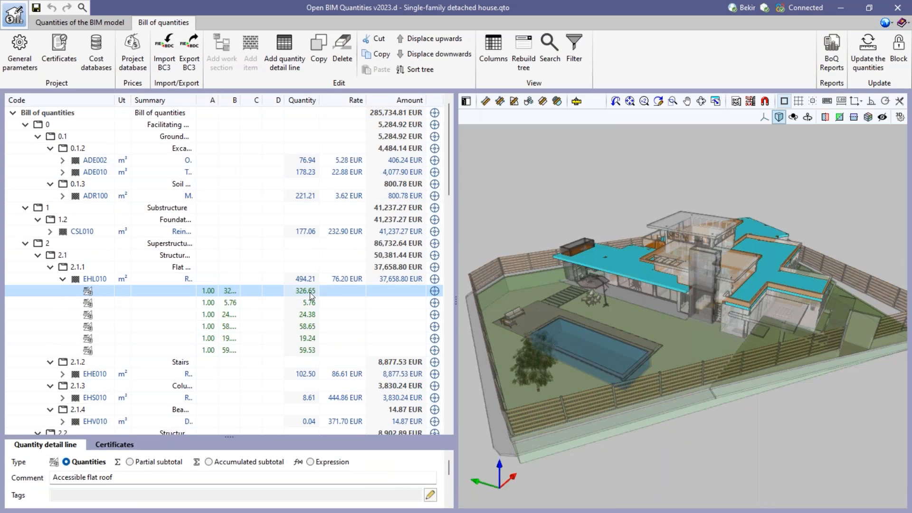
click(736, 312)
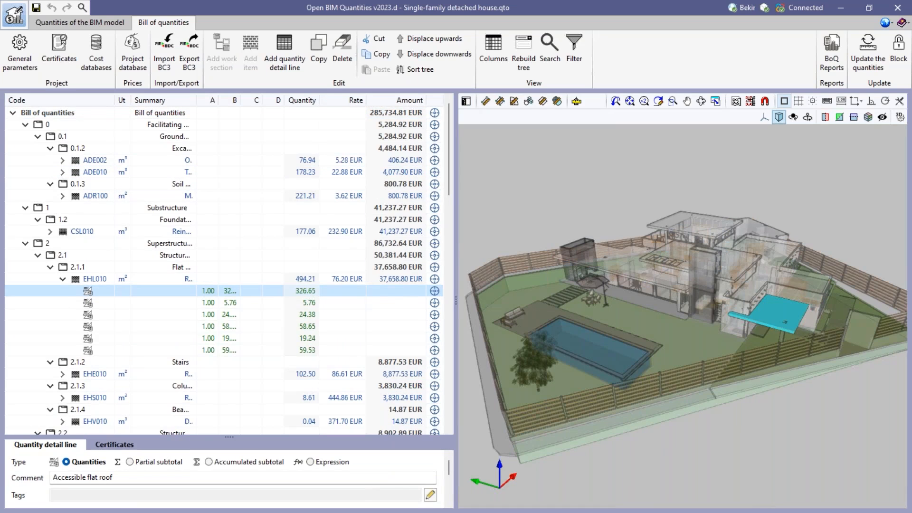
click(603, 323)
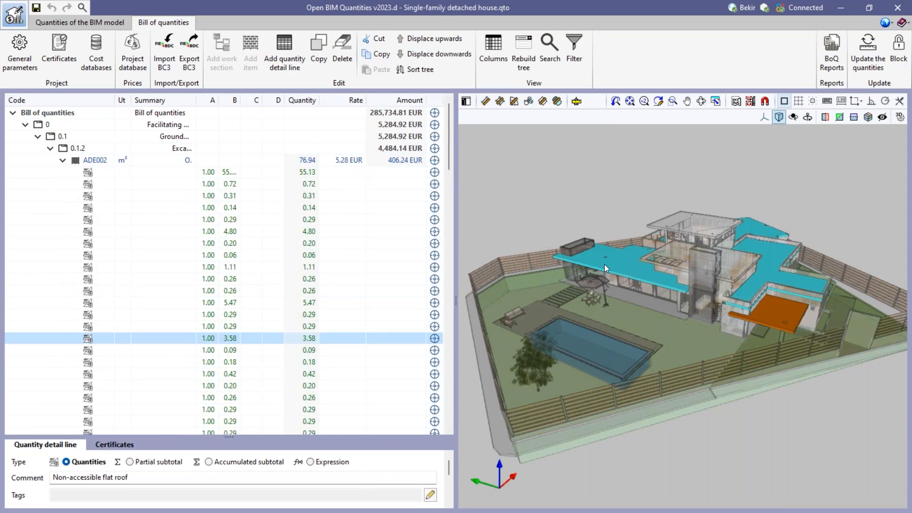
click(604, 264)
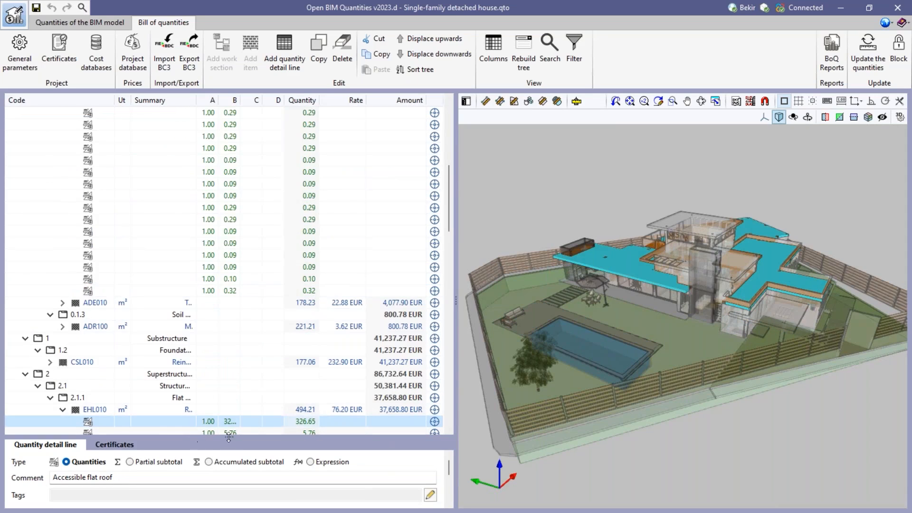
- Enlarge the quantity detail area and go through the values of the Accessible flat roof line under EHL010
drag(228, 436, 255, 288)
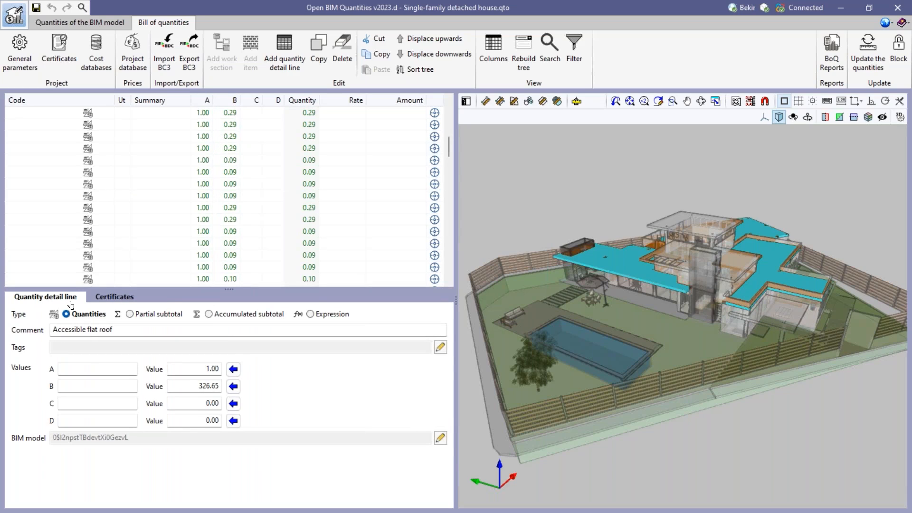
click(199, 369)
key(Tab)
key(Tab)
key(Tab)
- Try the partial subtotal, accumulated subtotal and expression types on the Accessible flat roof line, and return it to Quantities
click(128, 314)
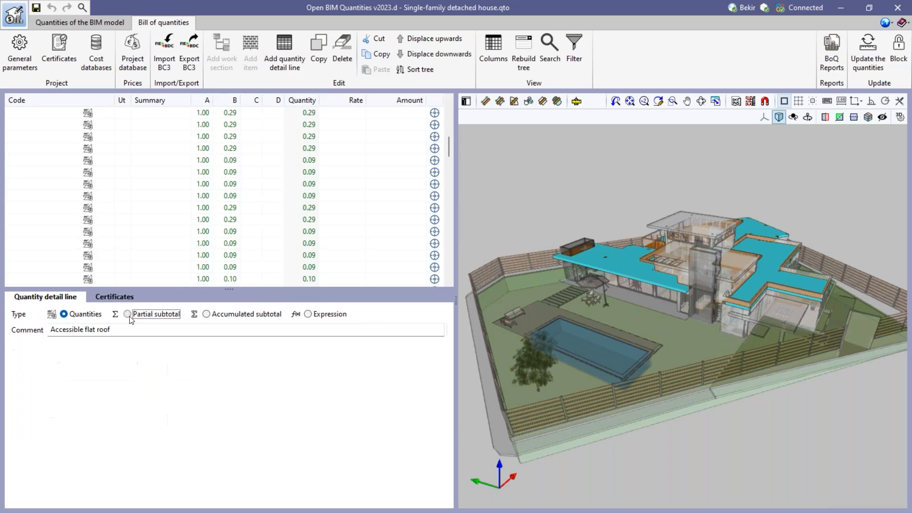
click(127, 314)
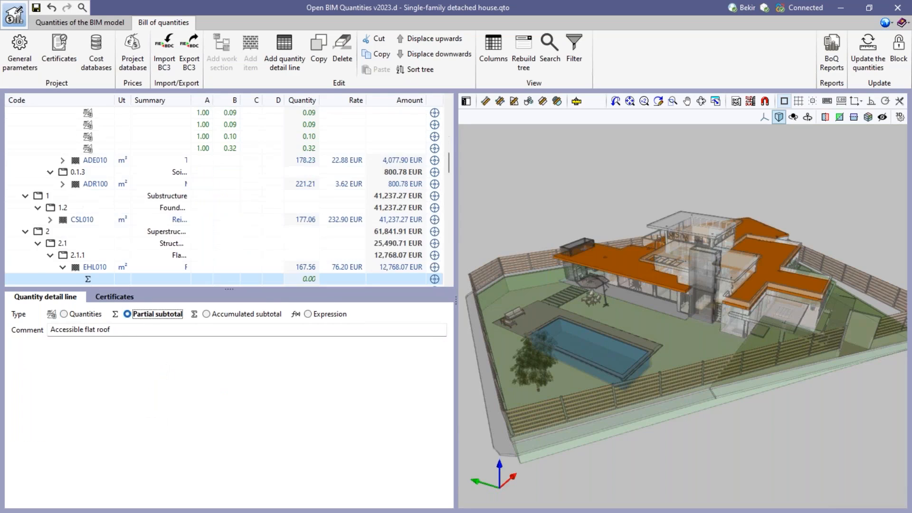
click(206, 314)
click(308, 314)
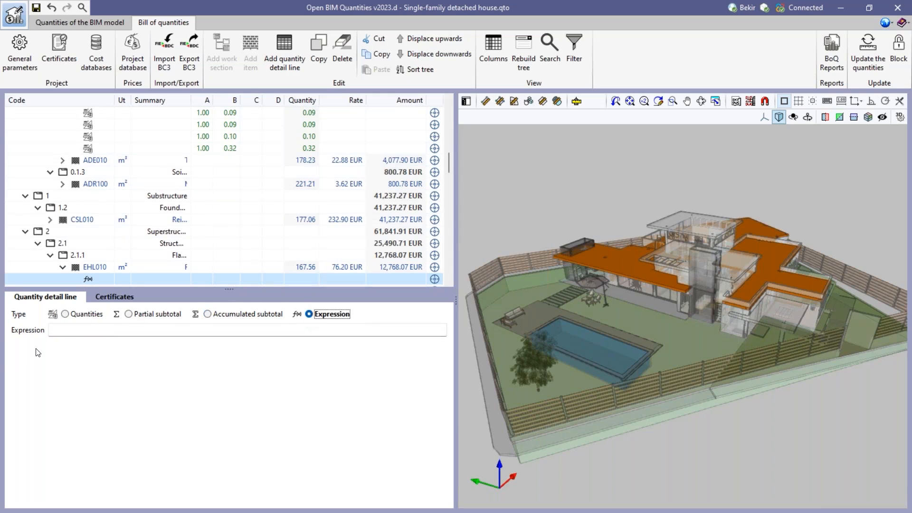
click(79, 316)
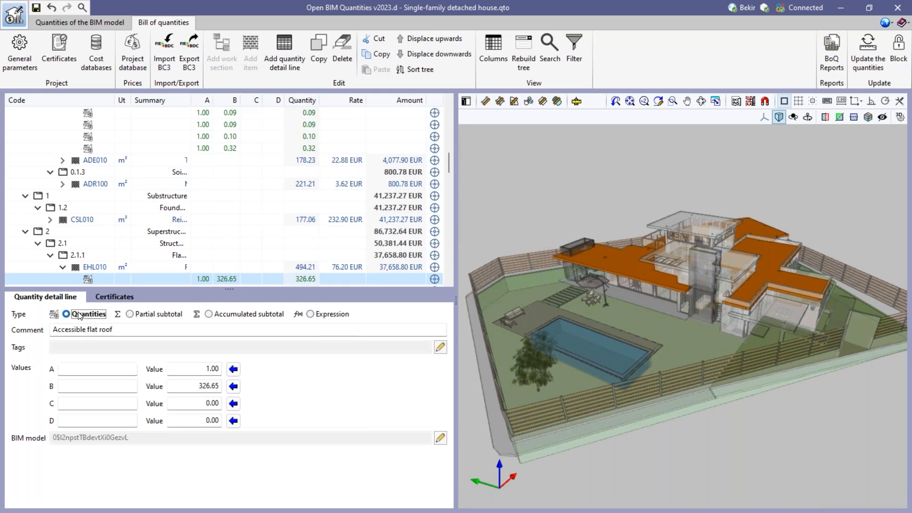
- Examine the flat roof line's certificates, the overall bill of quantities summary, and the second quantity line of item ADE002
click(117, 297)
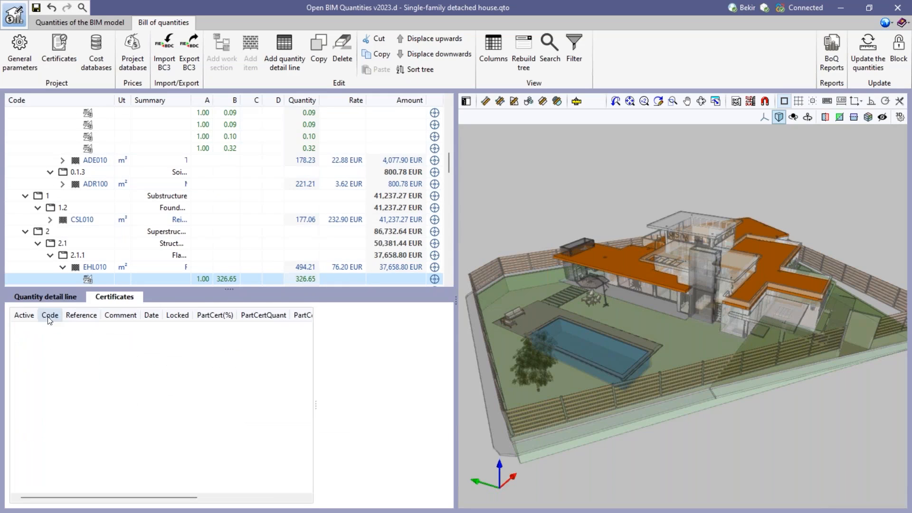
click(45, 297)
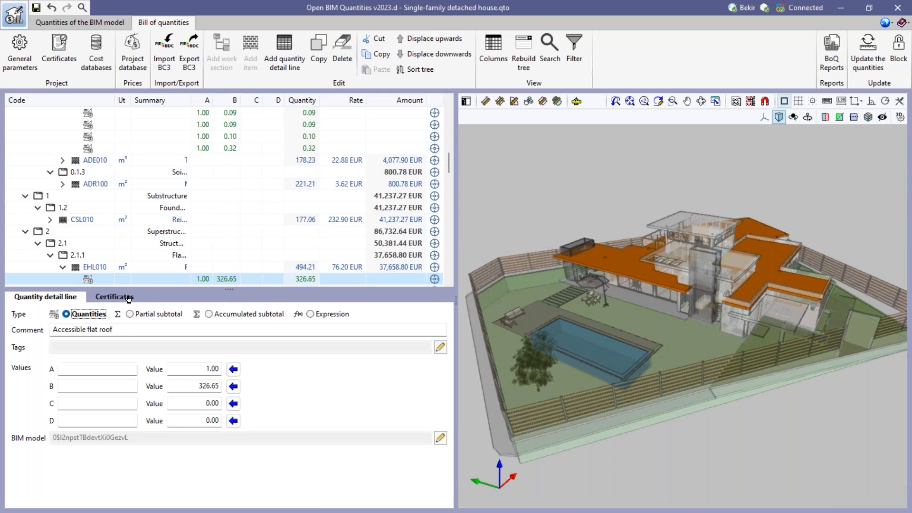
click(623, 305)
scroll(104, 129, up, 10)
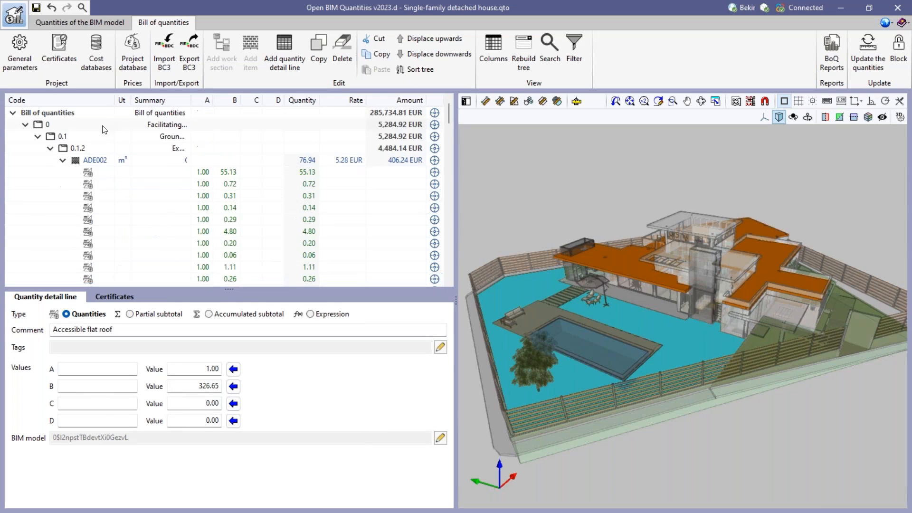
click(63, 114)
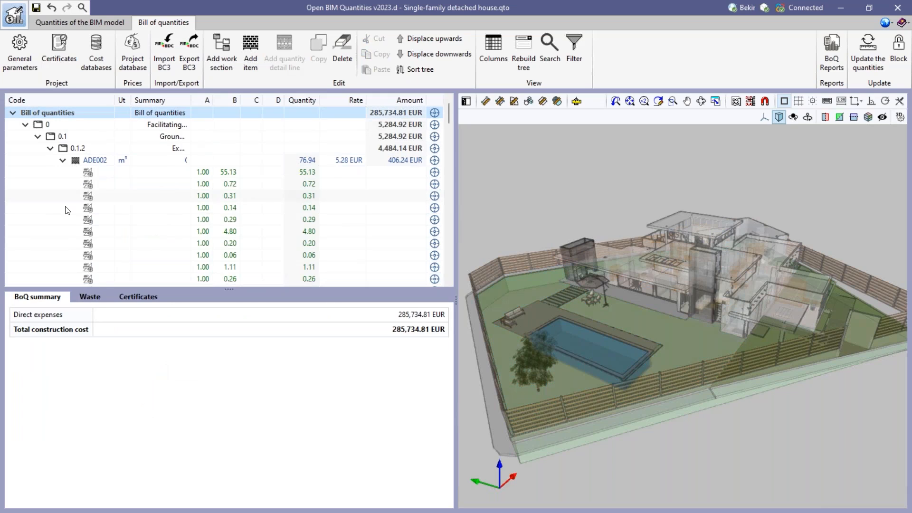
click(146, 186)
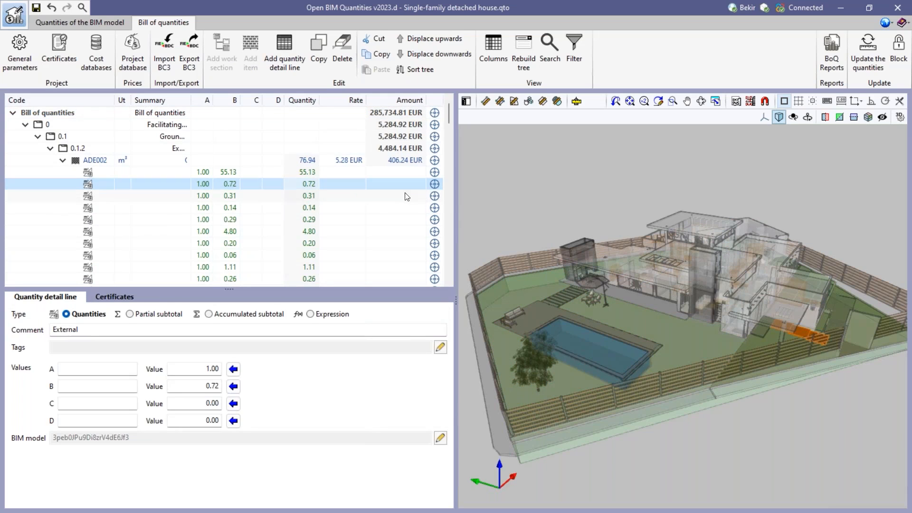
- Collapse item ADE002 and widen the Summary column of the bill of quantities
click(63, 162)
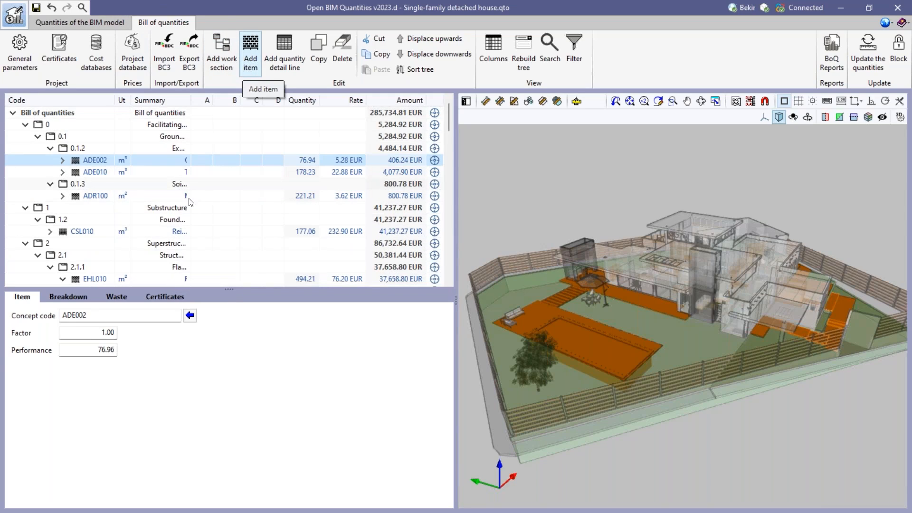
drag(191, 101, 234, 108)
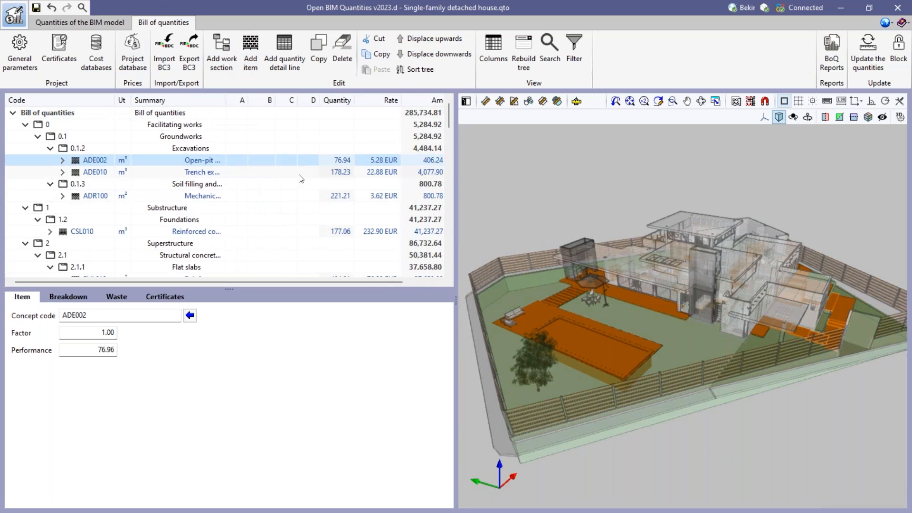
- Show the Amount column and review the Update the quantities options, leaving the dialog without updating the bill
drag(386, 281, 426, 282)
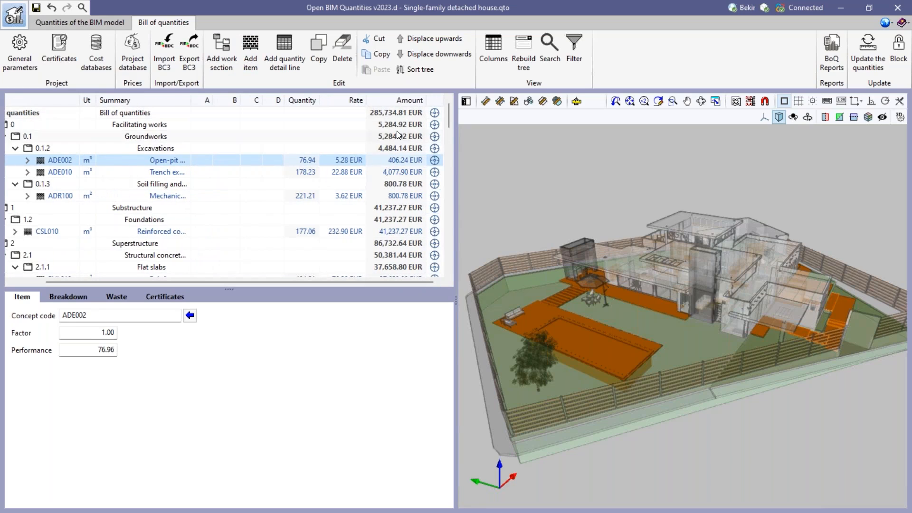
click(867, 64)
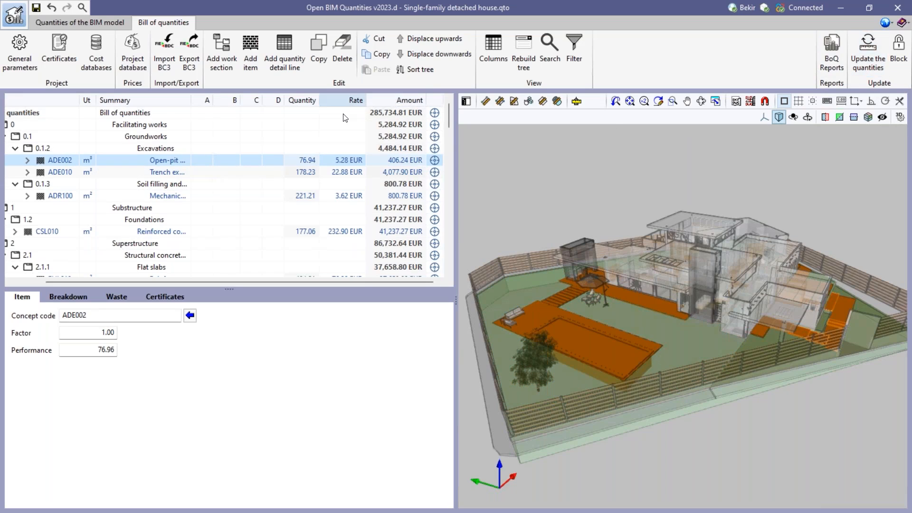
click(865, 55)
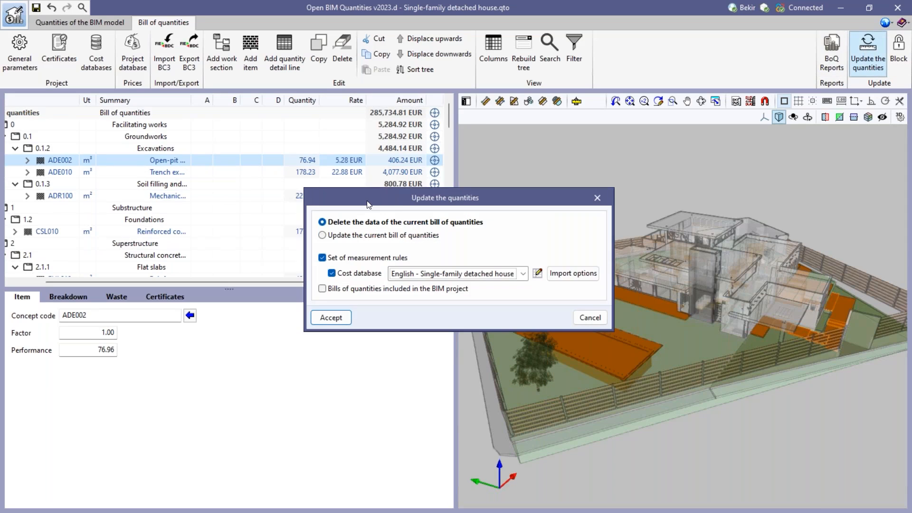
drag(366, 204, 374, 169)
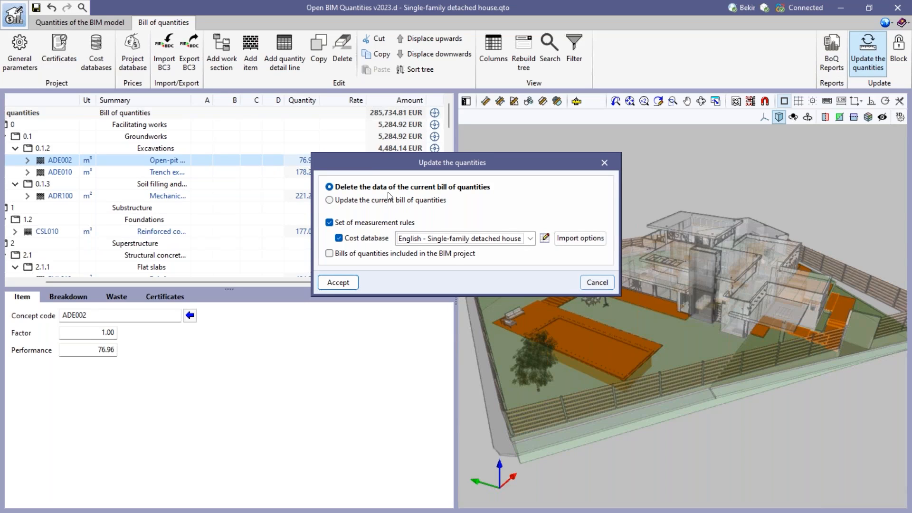
click(607, 282)
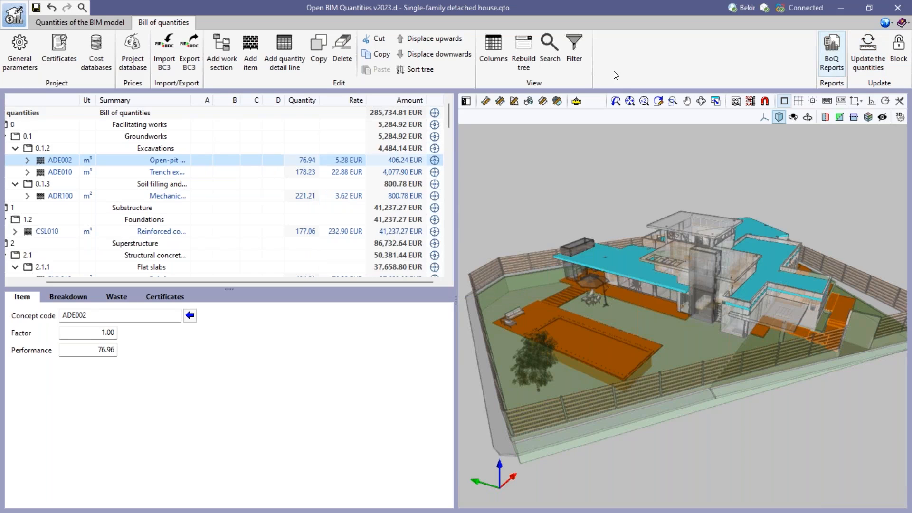
- Widen the bill of quantities area against the 3D view and make its table taller
drag(563, 302, 672, 304)
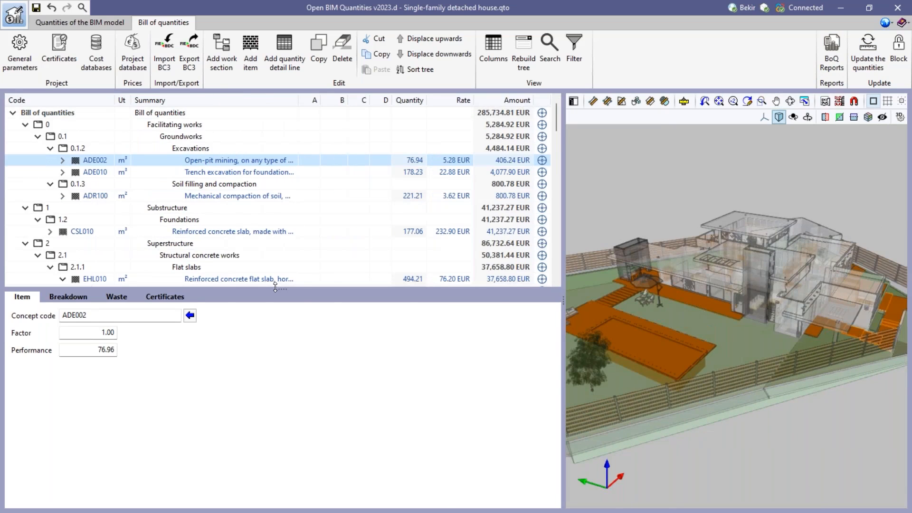
drag(275, 287, 275, 339)
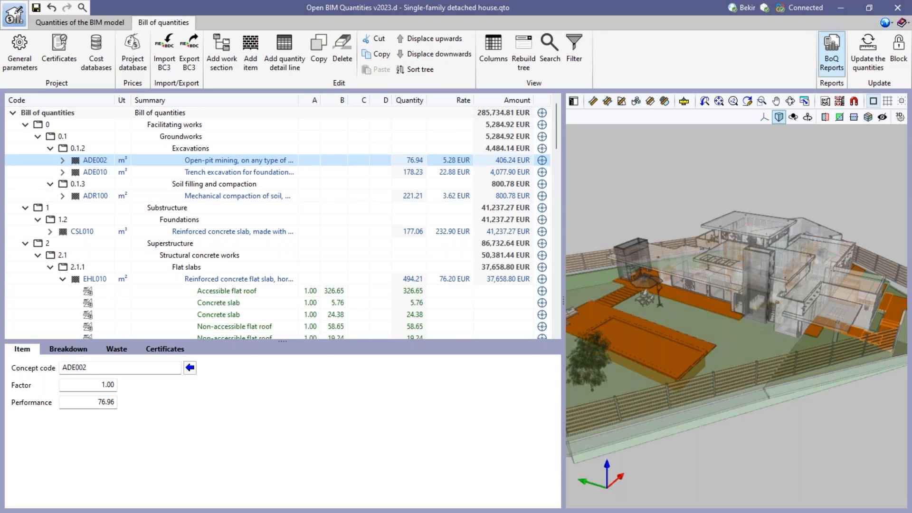
- Go through the available BoQ report types, from Quantities and Cost breakdown structure to Construction and demolition waste
click(831, 53)
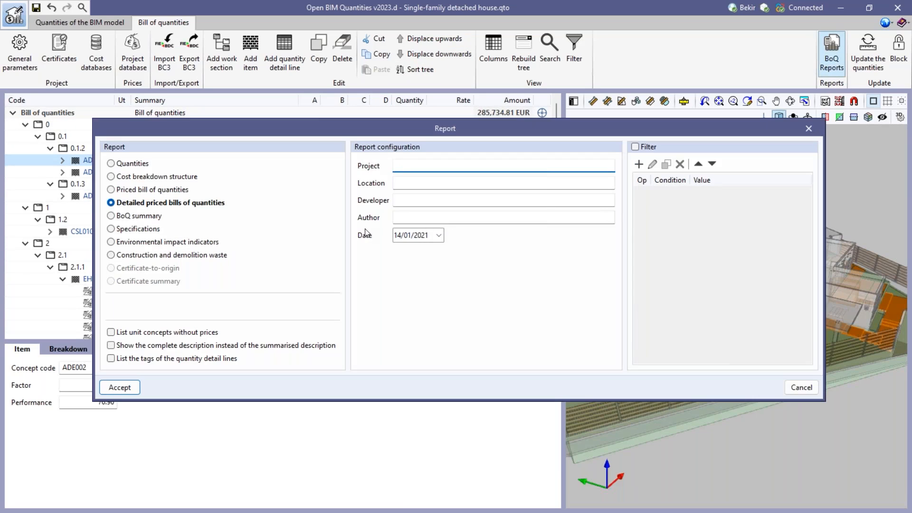
click(134, 165)
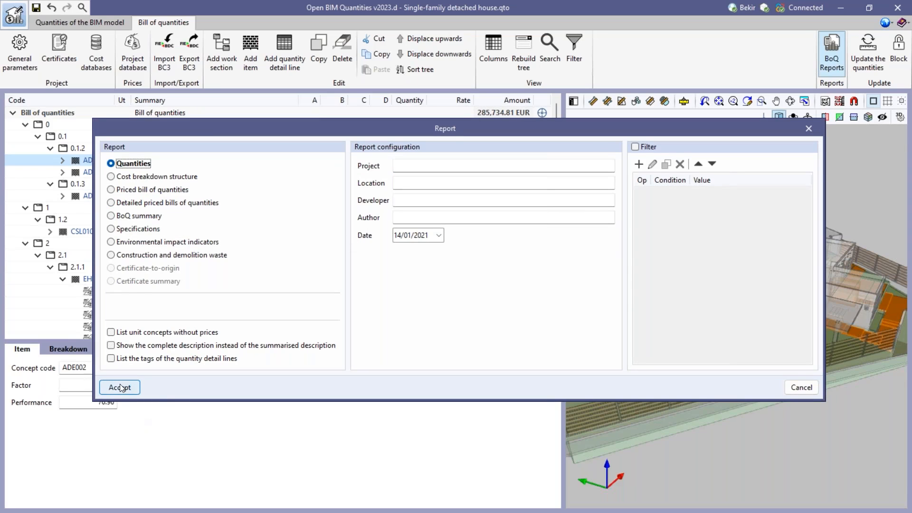
click(134, 244)
click(134, 215)
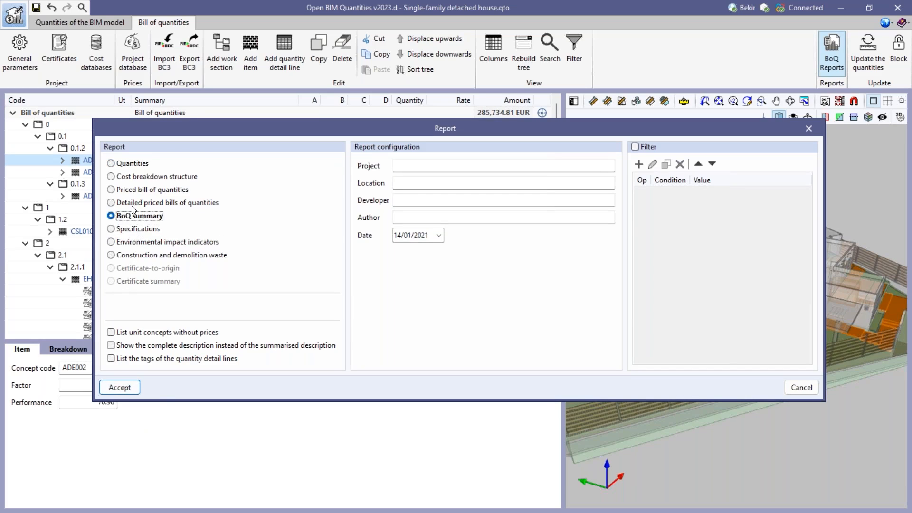
click(134, 203)
click(141, 190)
click(141, 177)
click(142, 189)
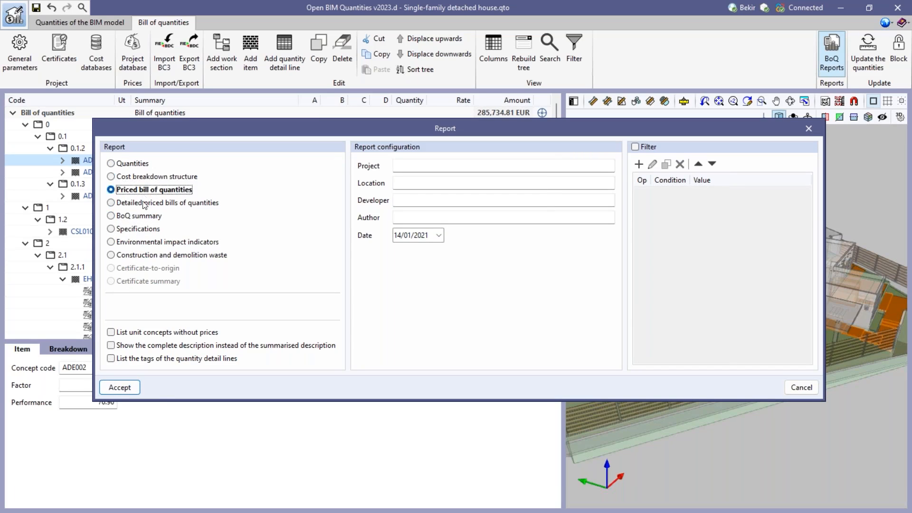
click(144, 204)
click(141, 216)
click(142, 229)
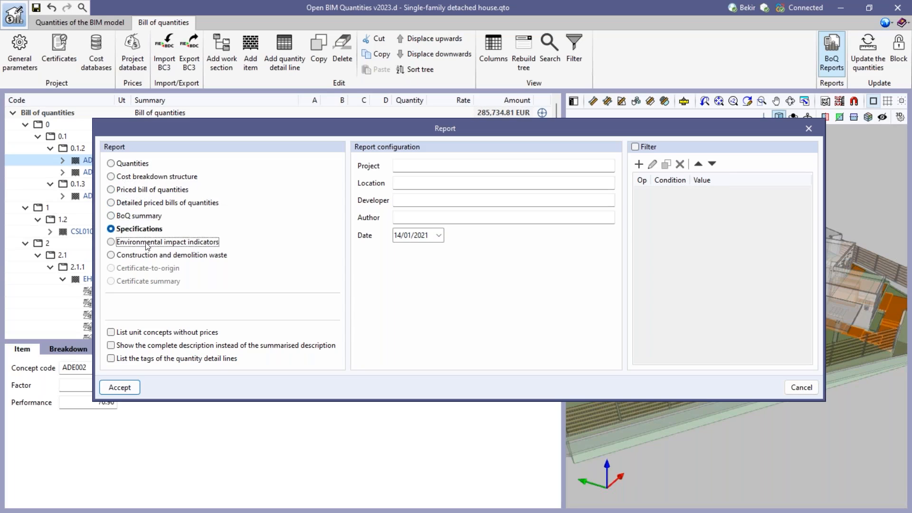
click(147, 246)
click(143, 256)
- Generate the Quantities report and read through its index and chapters as far as Internal finishes
click(133, 163)
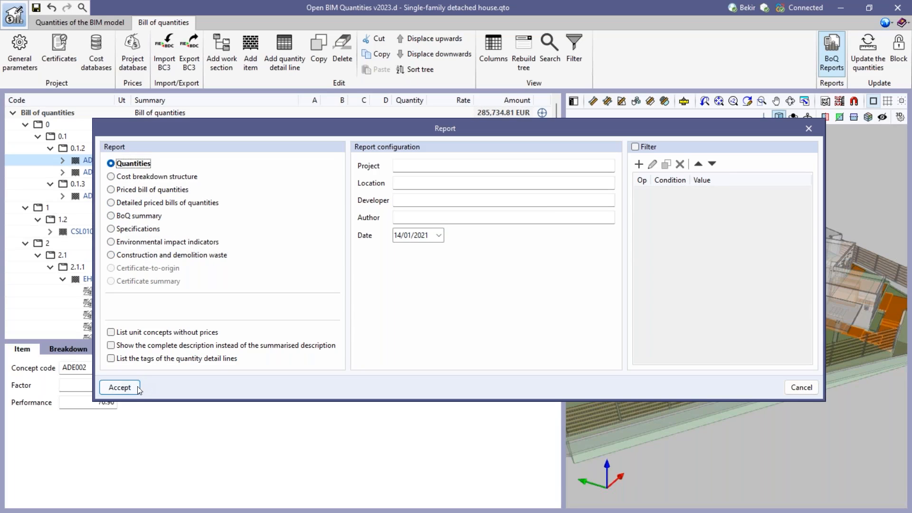
click(137, 393)
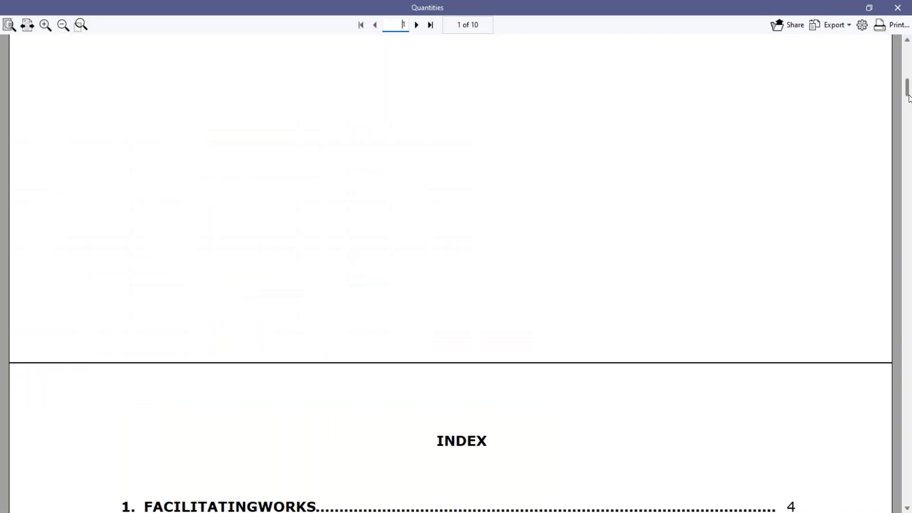
drag(908, 97, 909, 132)
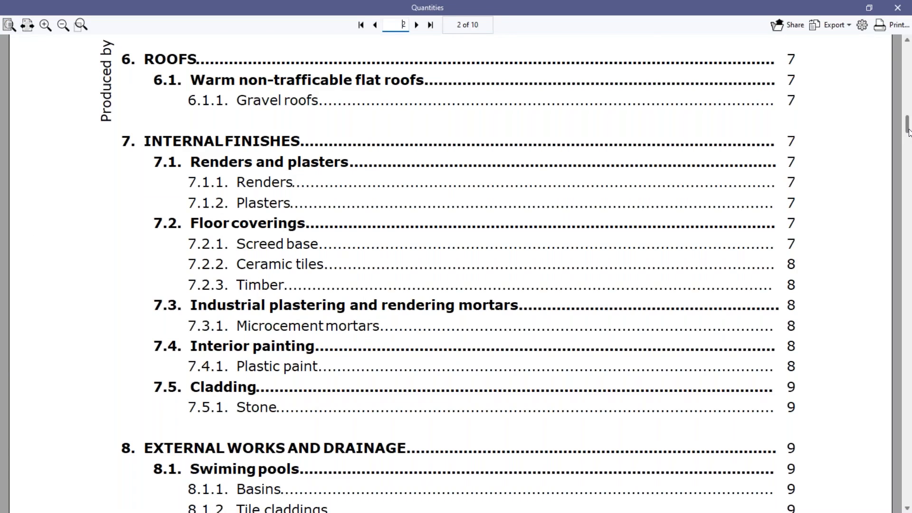
drag(909, 132, 908, 285)
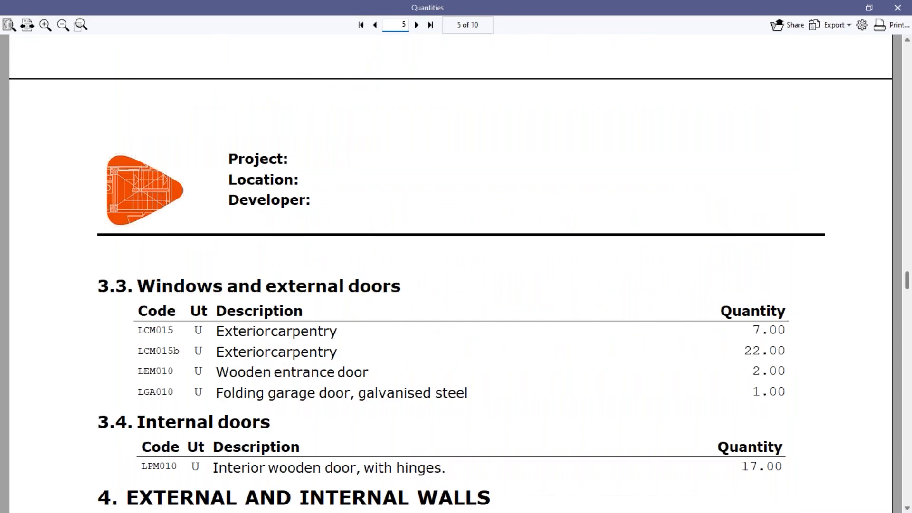
drag(908, 285, 908, 297)
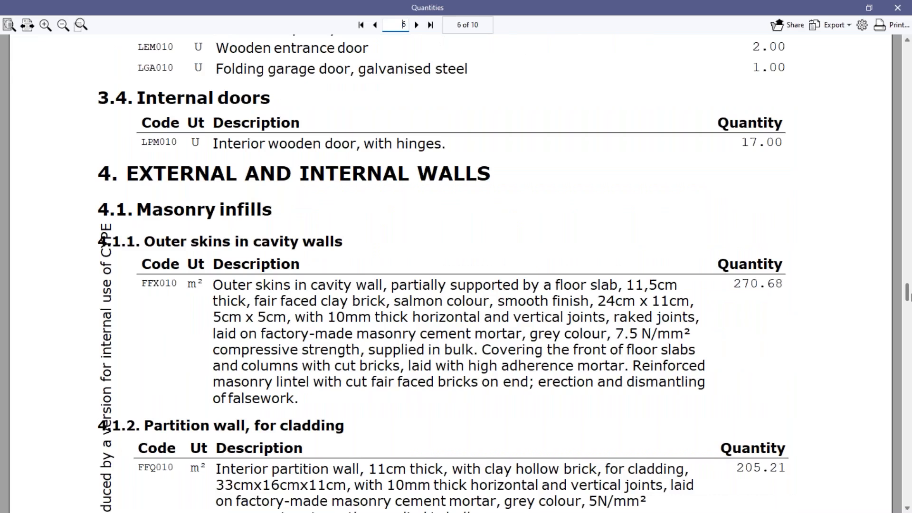
scroll(909, 296, down, 1)
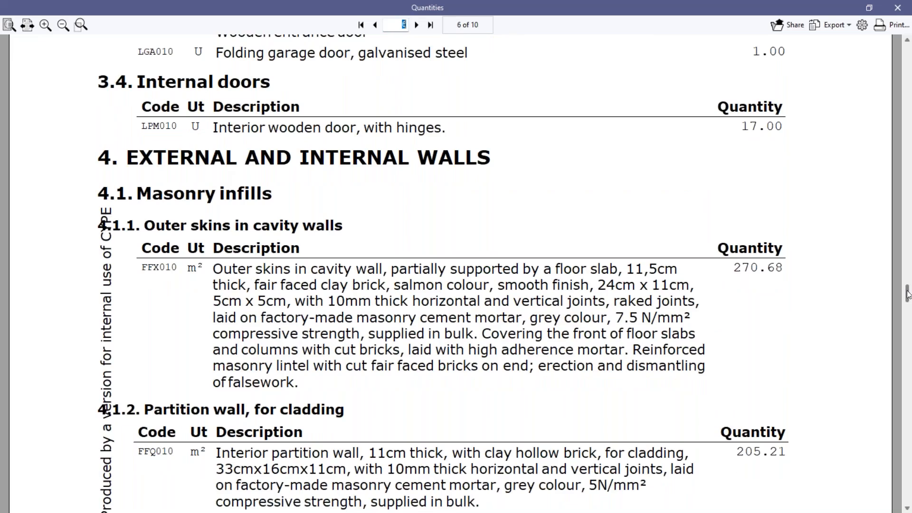
scroll(907, 294, down, 1)
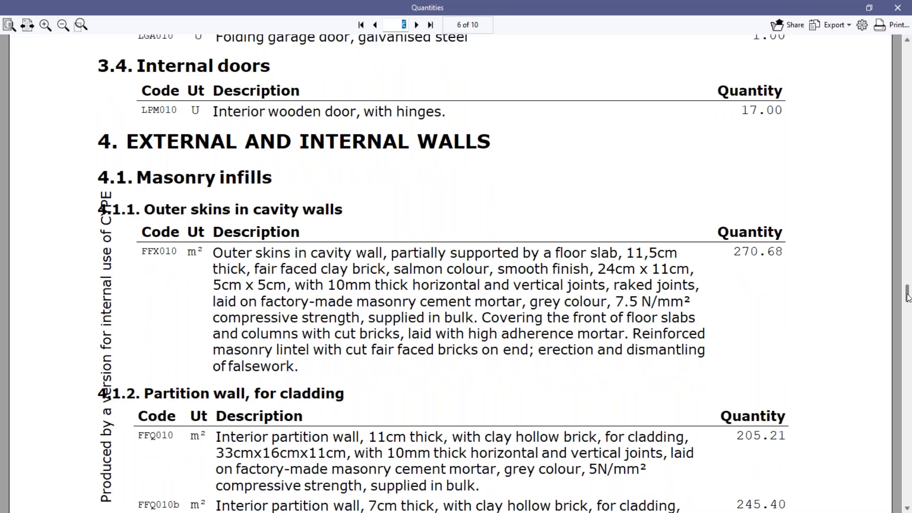
drag(907, 297, 907, 328)
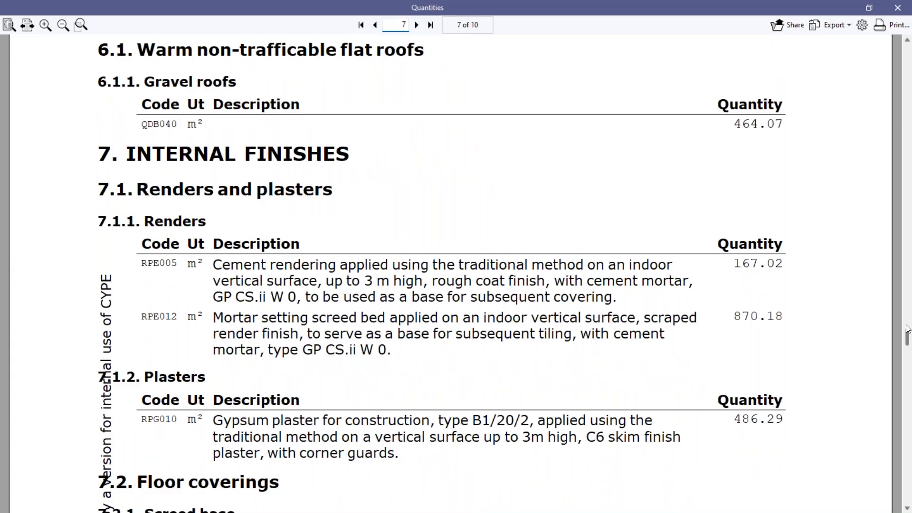
- Check the export formats offered for the Quantities report and close the report without exporting
click(837, 28)
click(837, 28)
click(837, 28)
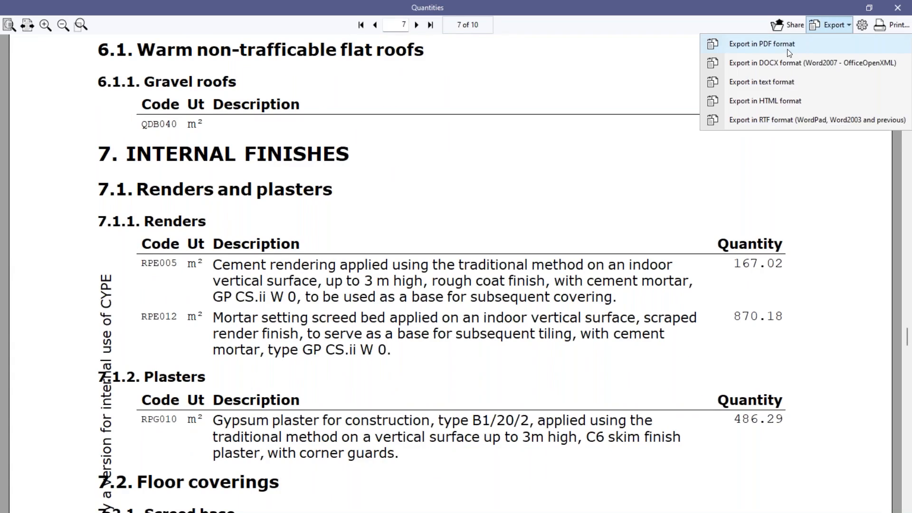
click(834, 27)
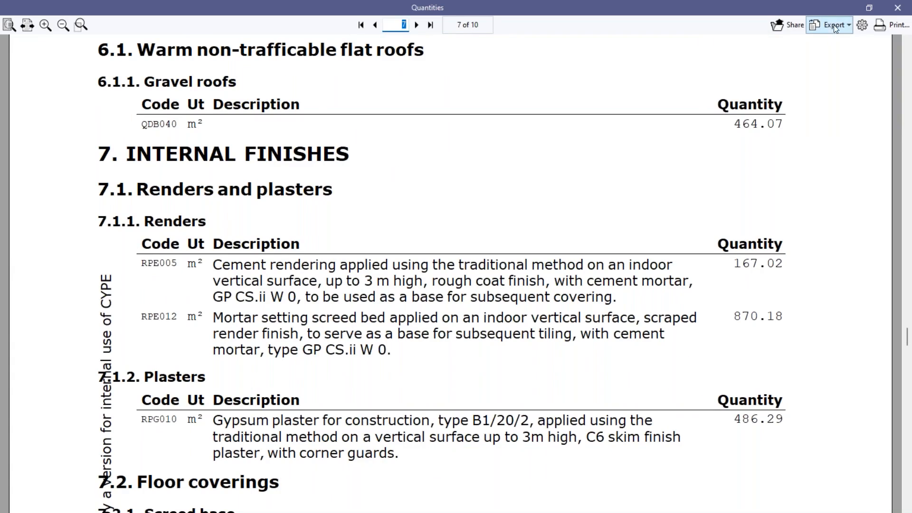
click(836, 27)
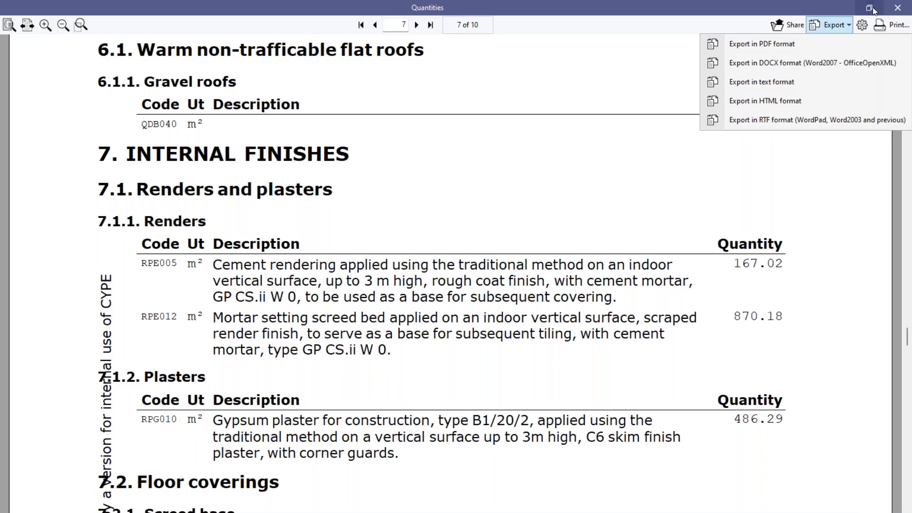
click(899, 9)
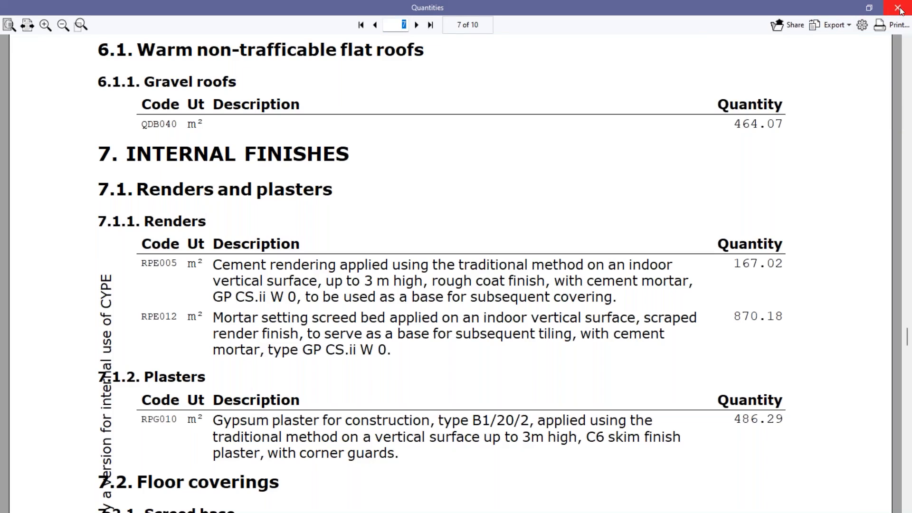
click(899, 9)
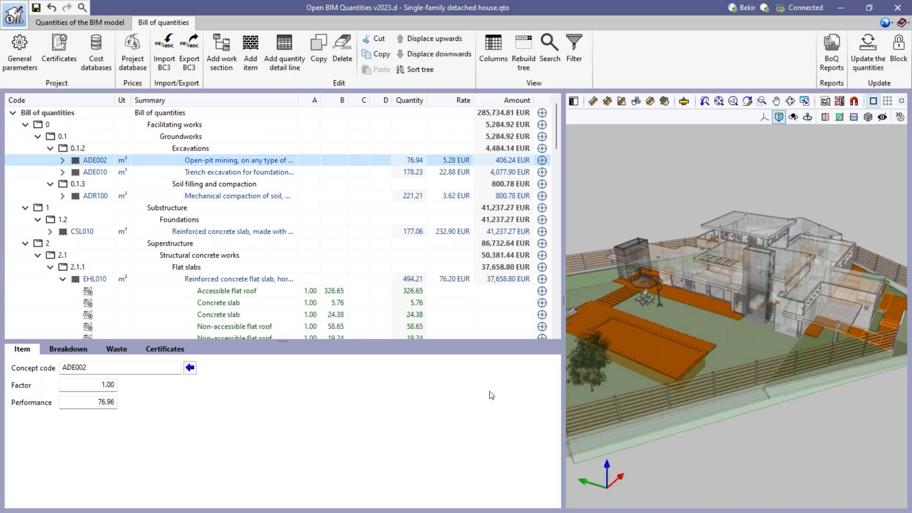
- Make the bill of quantities table taller and generate the Detailed priced bills of quantities report
drag(278, 378, 277, 389)
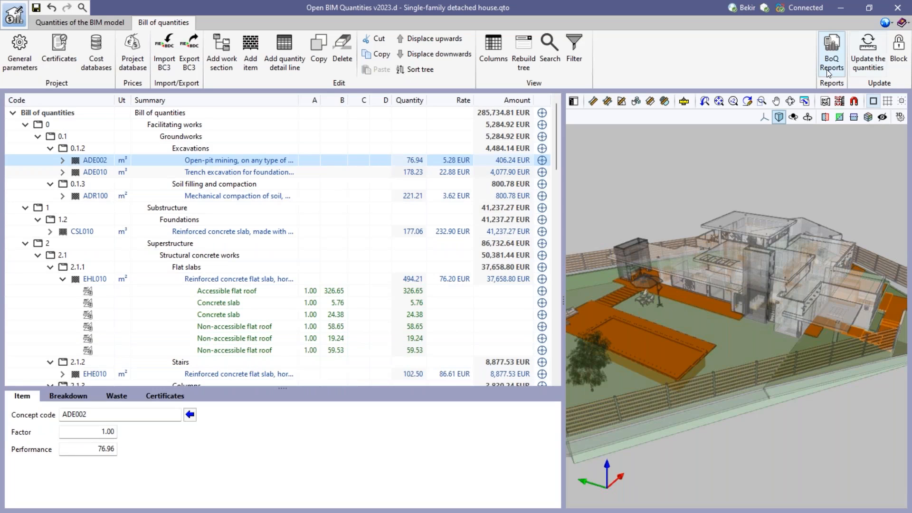
click(830, 59)
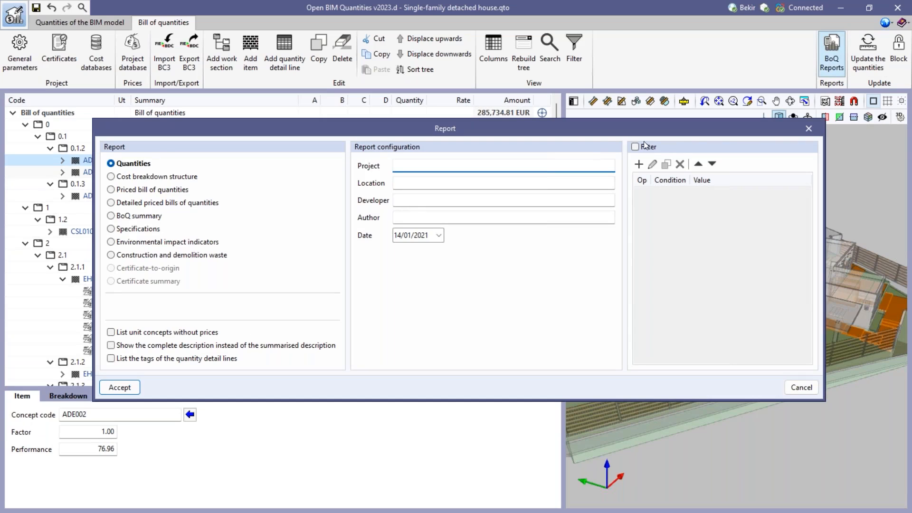
click(805, 124)
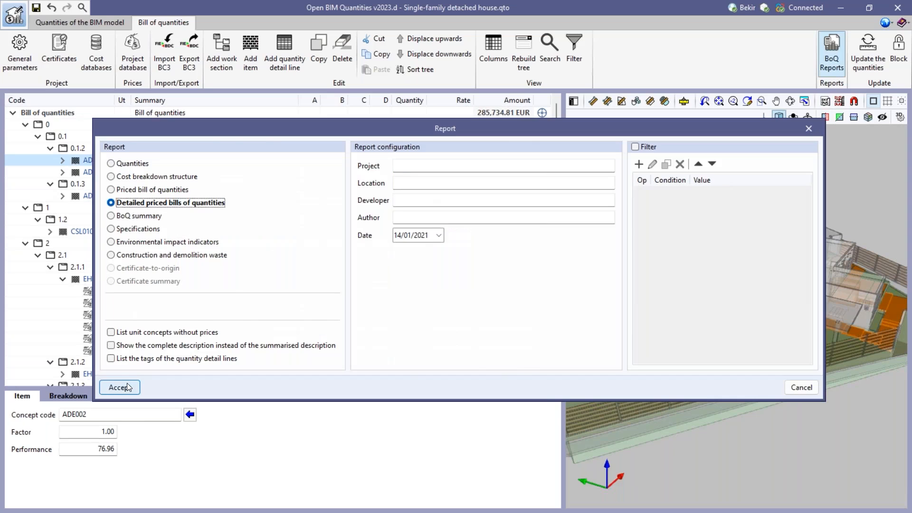
click(119, 387)
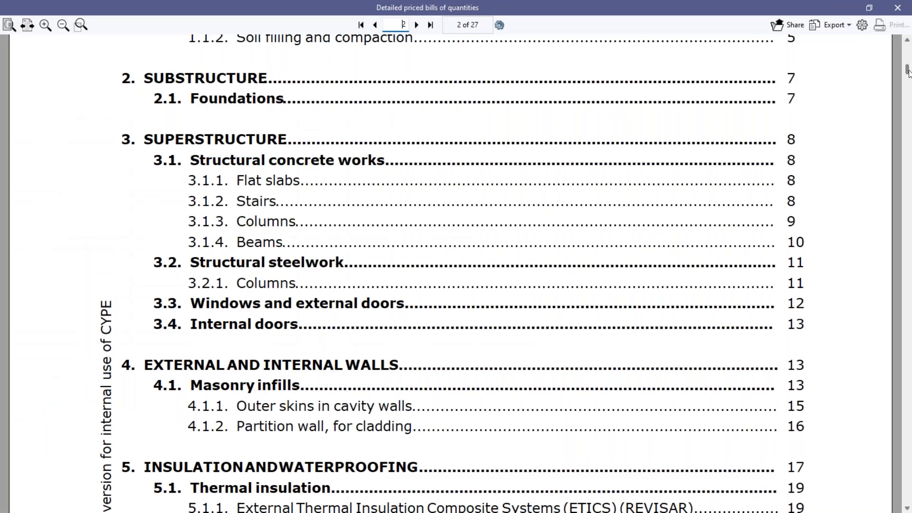
- Jump from the report's index to Soil filling and compaction and read through the detailed priced items as far as page 14
scroll(295, 161, down, 3)
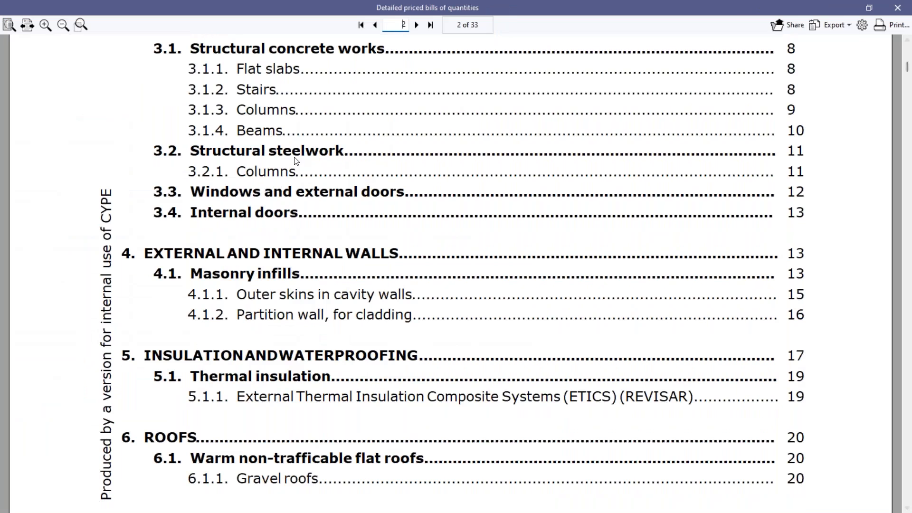
scroll(294, 161, up, 4)
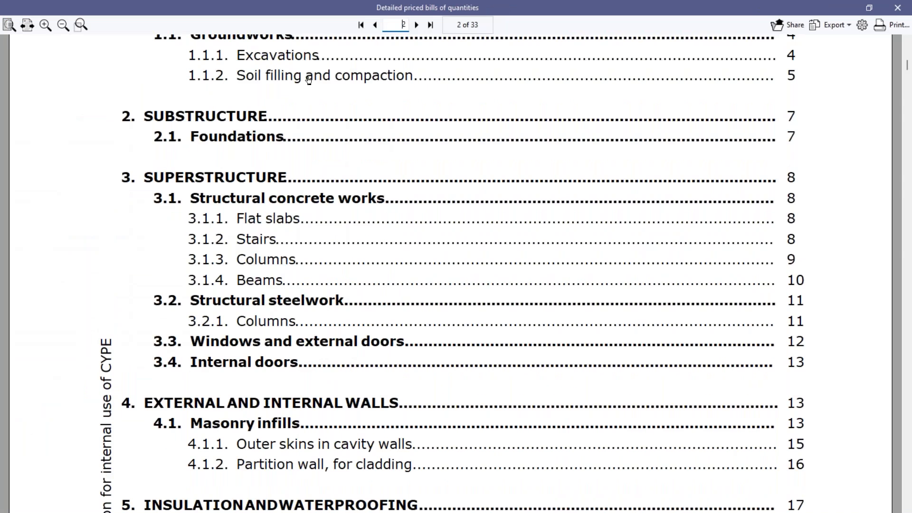
click(309, 80)
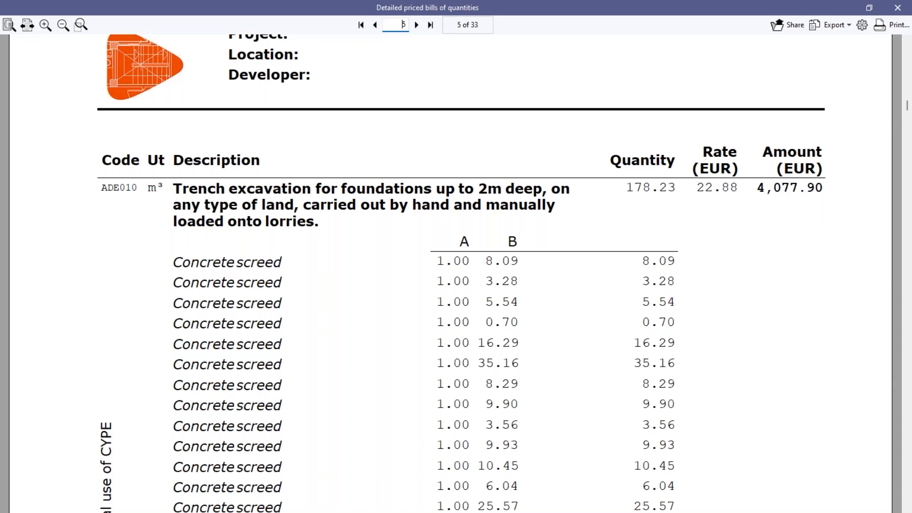
drag(908, 108, 911, 128)
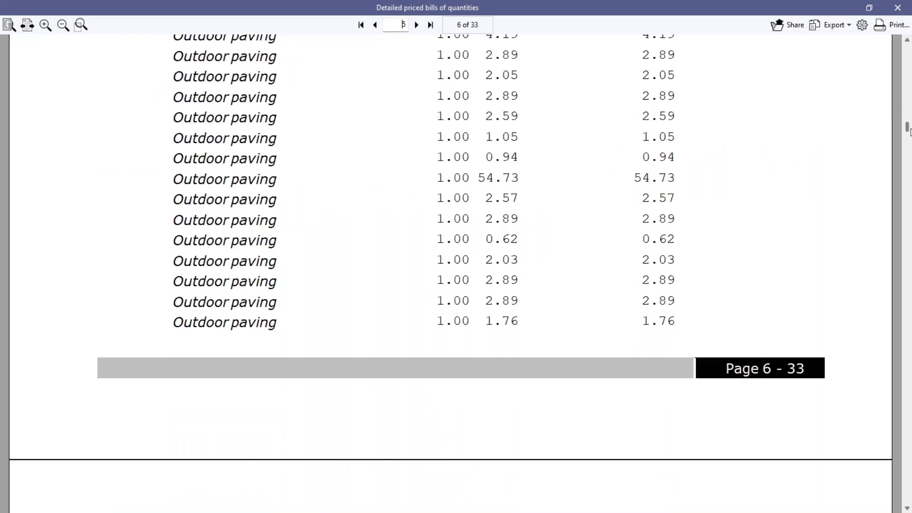
drag(908, 132, 908, 239)
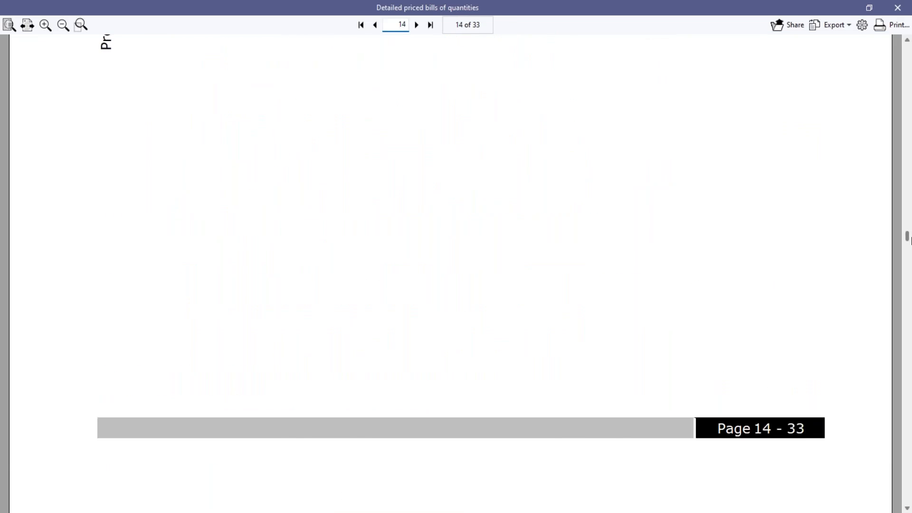
drag(908, 239, 908, 243)
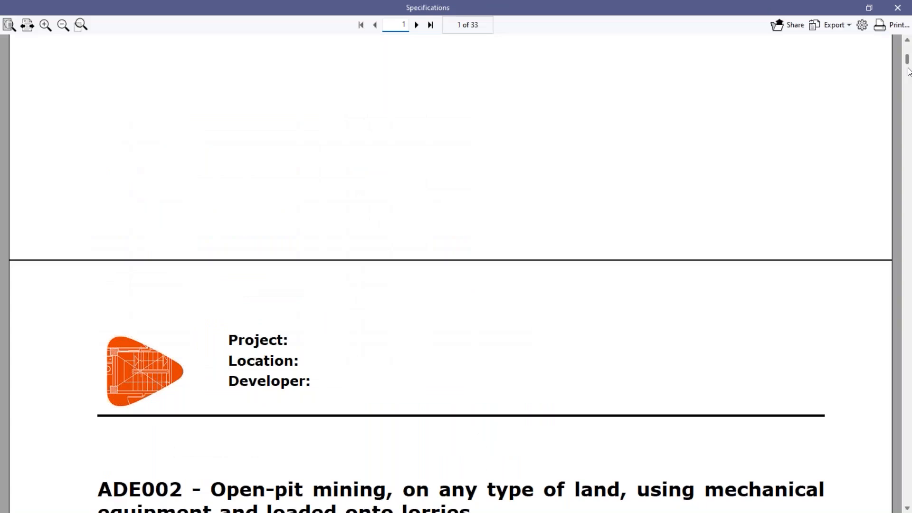
- Read through the Specifications report as far as page 5 and select the BoQ summary report
drag(908, 71, 908, 114)
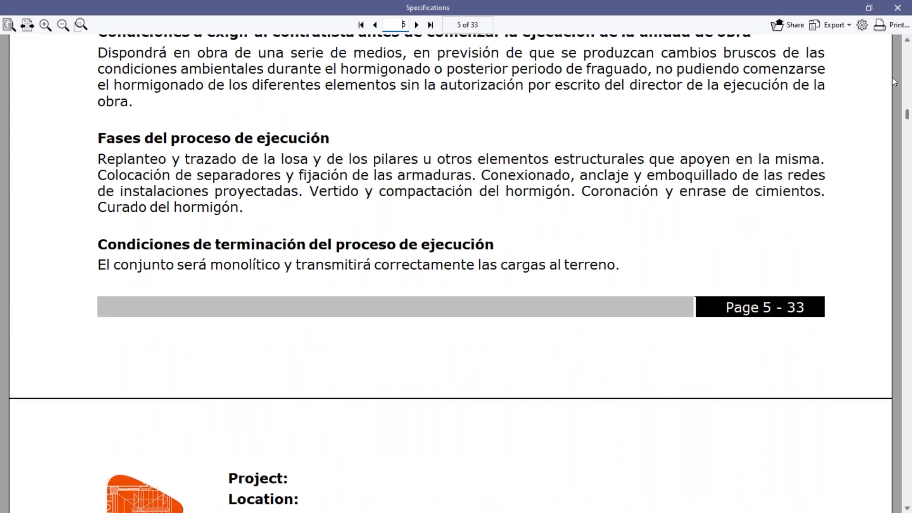
click(140, 216)
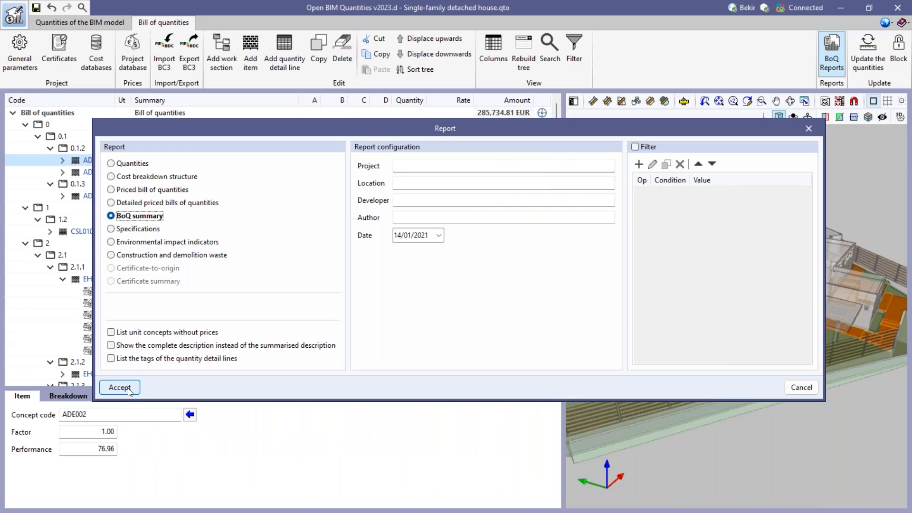
- Generate the Environmental impact indicators report, read through it as far as page 6 and close it
click(171, 244)
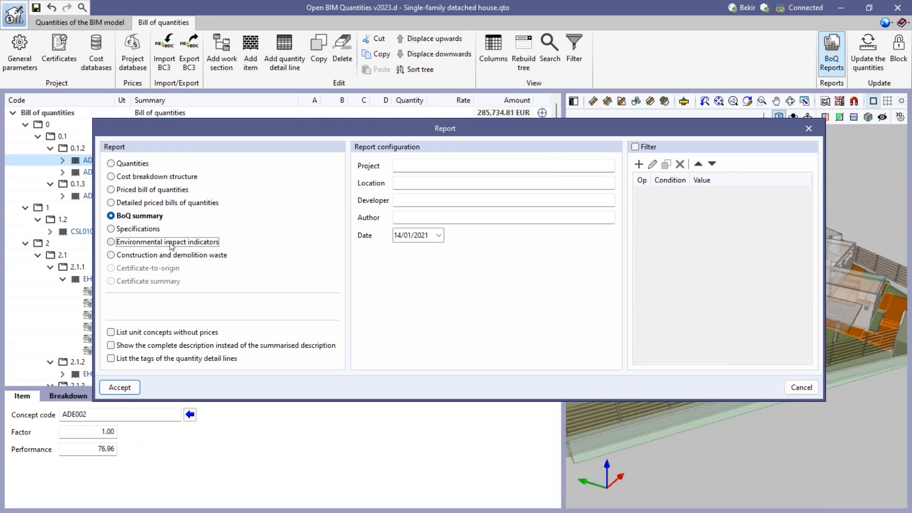
click(119, 388)
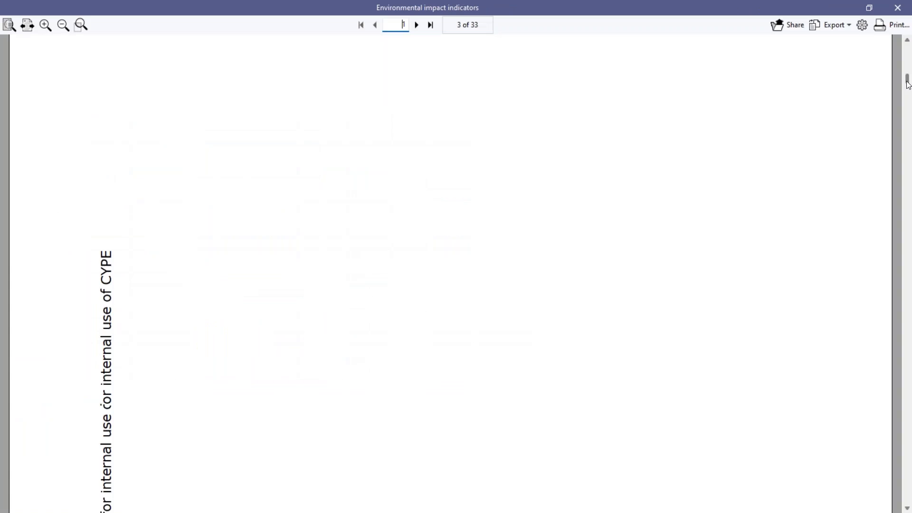
drag(907, 83, 907, 107)
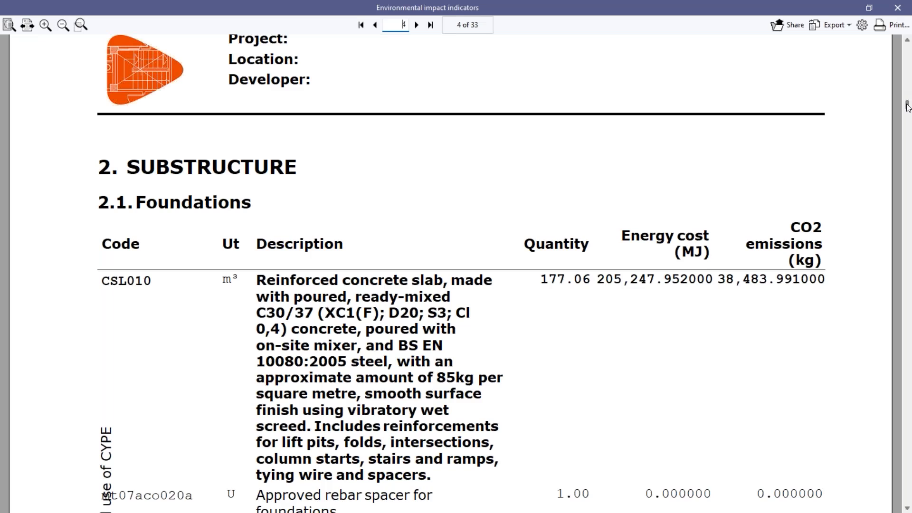
drag(907, 107, 907, 131)
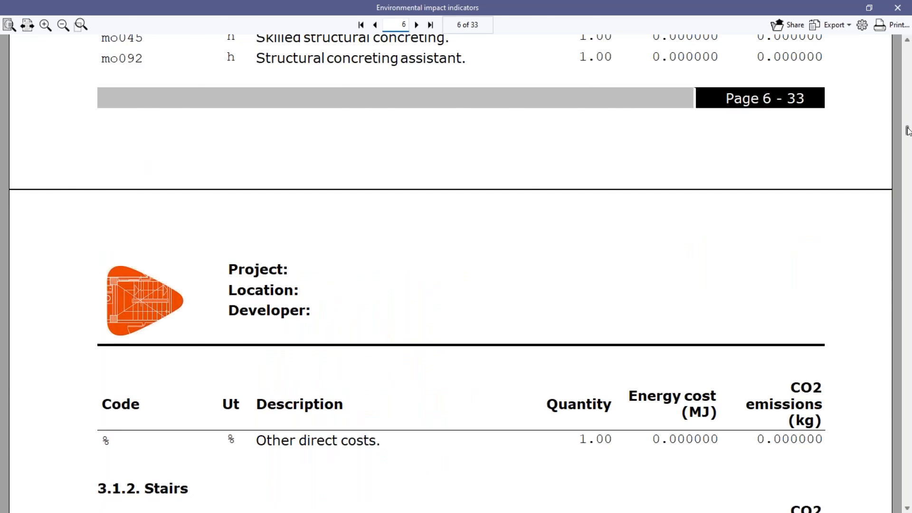
click(898, 8)
- Generate the Construction and demolition waste report, read from its index to the Facilitating works summary and close it
click(110, 254)
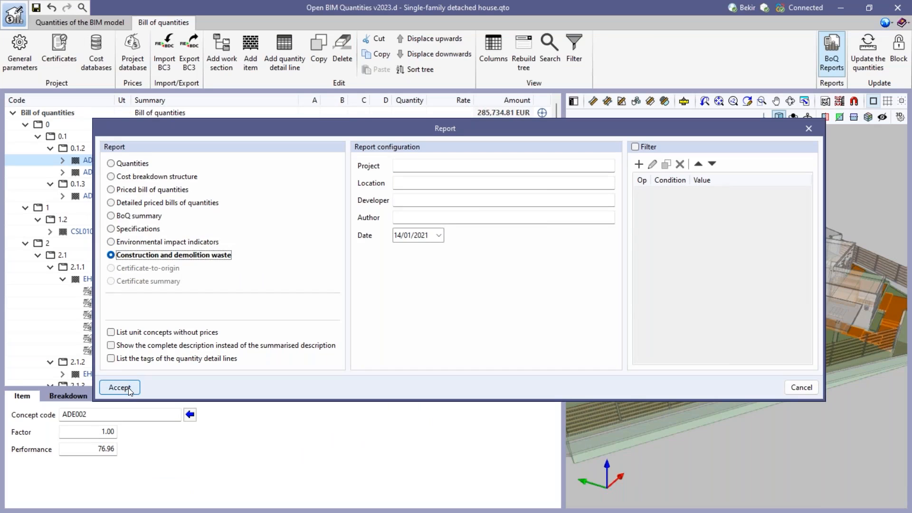
click(120, 387)
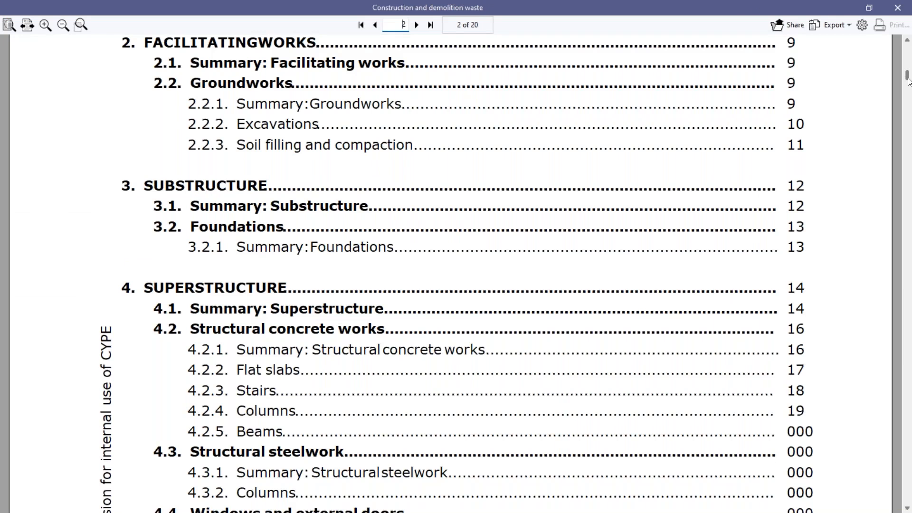
drag(908, 81, 905, 140)
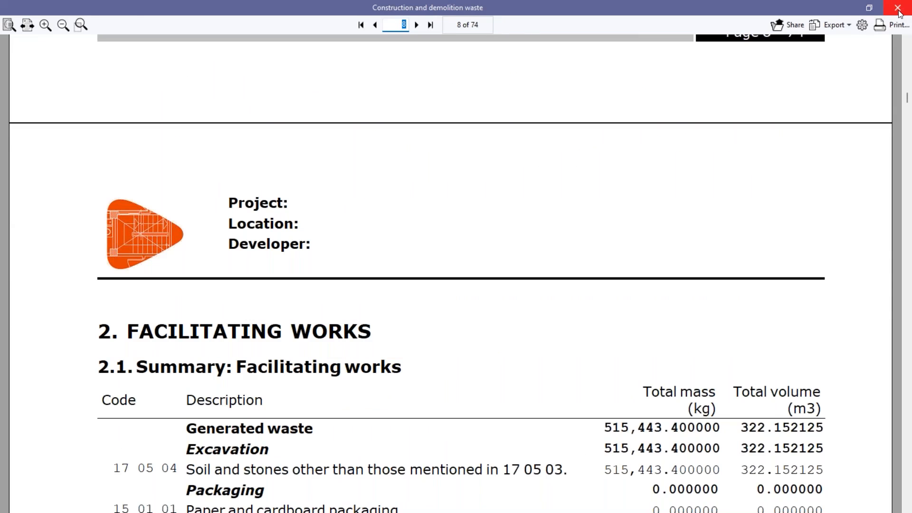
click(898, 8)
- Generate the Environmental impact indicators report again, examine energy costs and CO2 emissions from Excavations past page 9, and leave the BoQ reports
click(831, 53)
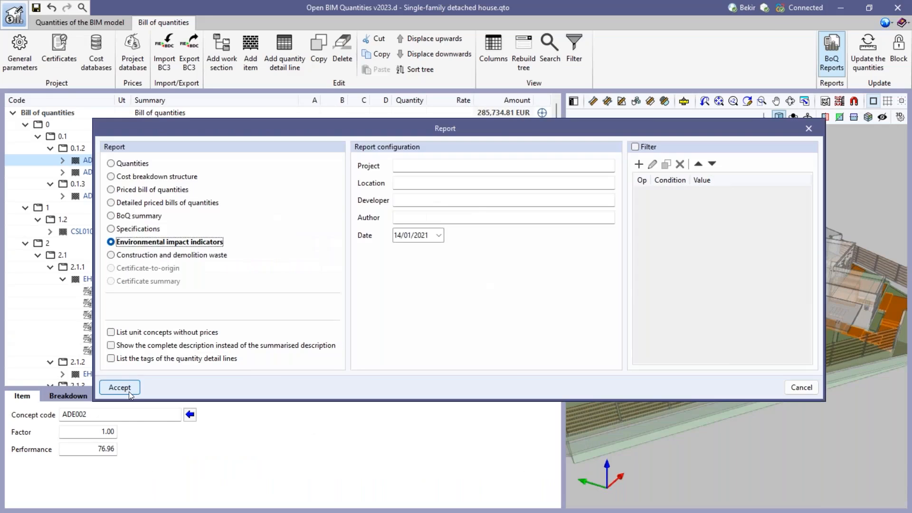
click(128, 389)
drag(908, 53, 908, 104)
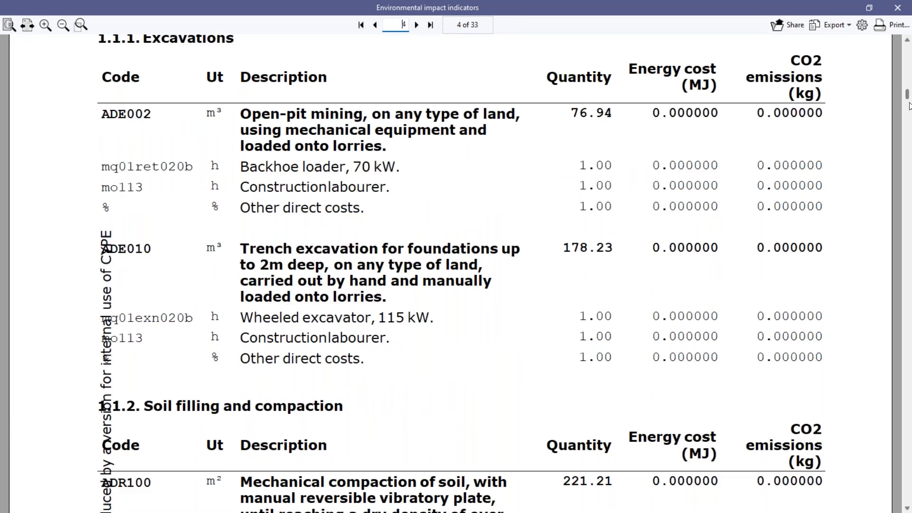
scroll(792, 106, down, 6)
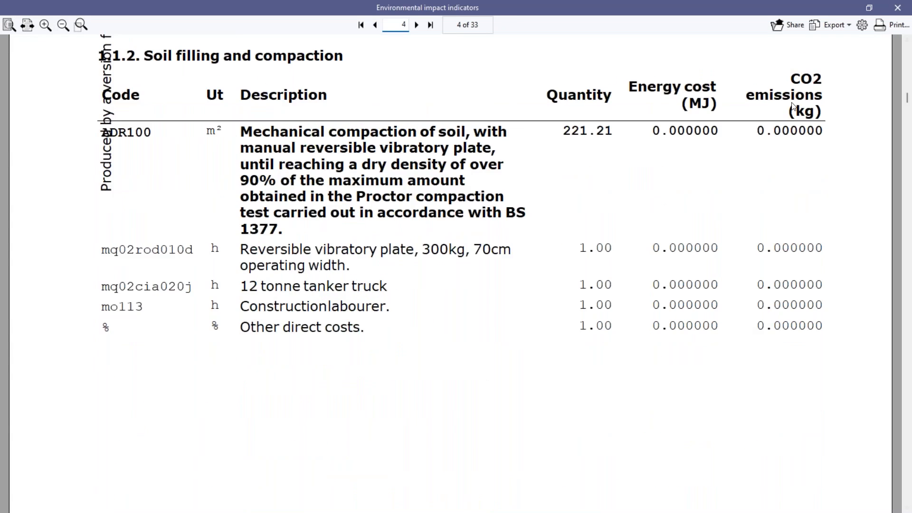
drag(907, 97, 908, 167)
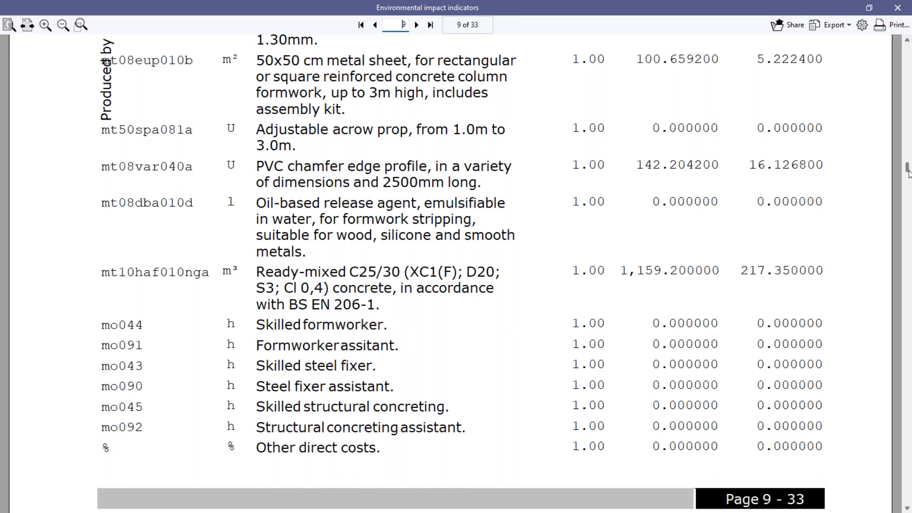
drag(908, 170, 907, 221)
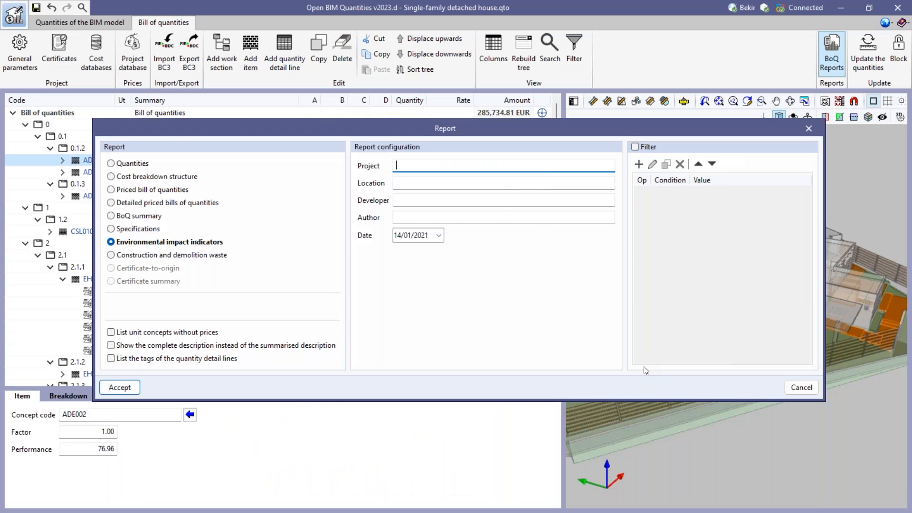
click(801, 388)
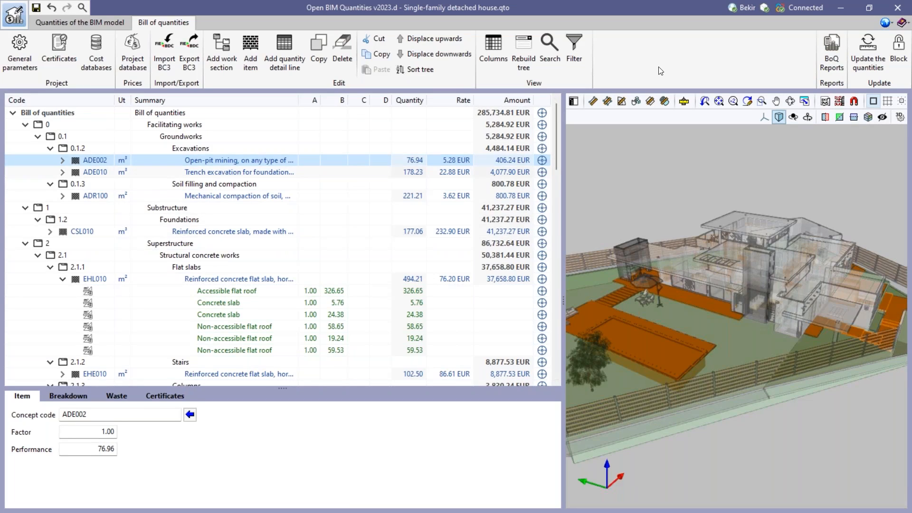
- Import the drawing primer1.dwg as a template view in the Template views manager
click(825, 101)
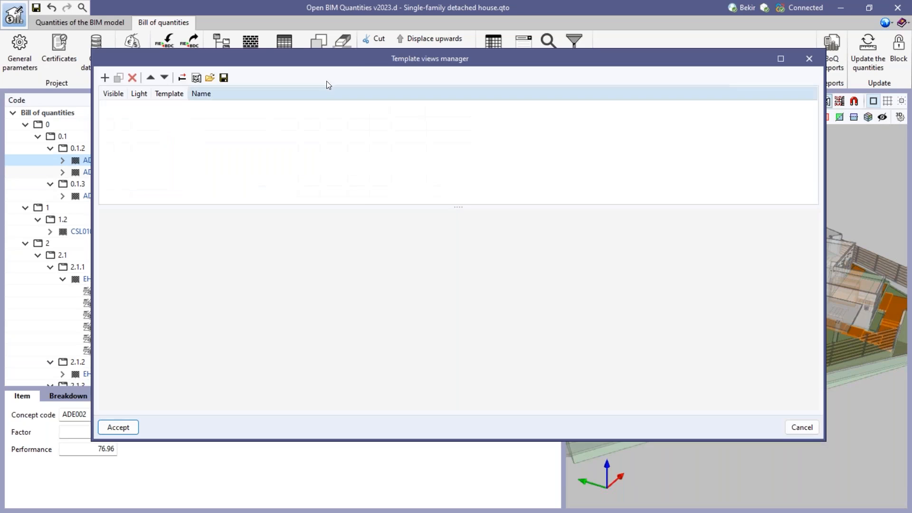
mouse_move(352, 58)
mouse_down()
mouse_move(395, 86)
mouse_move(321, 140)
mouse_move(359, 56)
mouse_up()
click(112, 77)
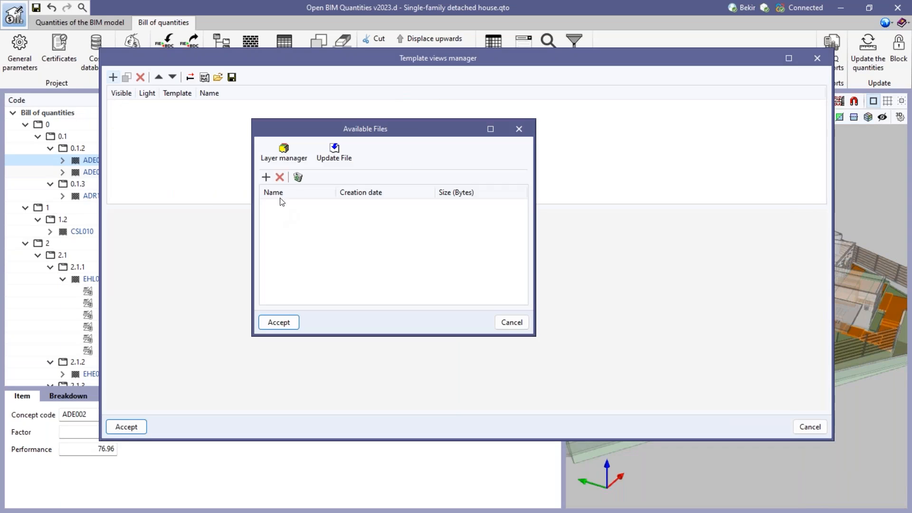
click(266, 176)
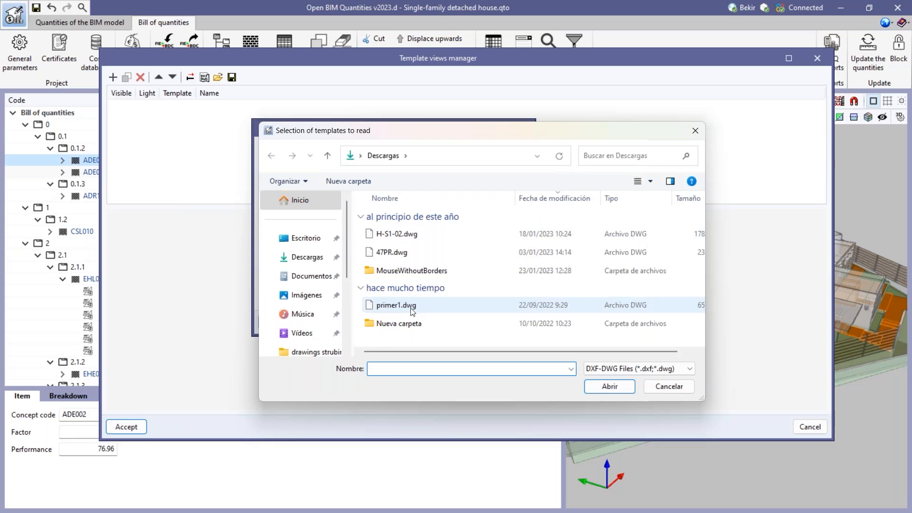
click(411, 306)
click(603, 384)
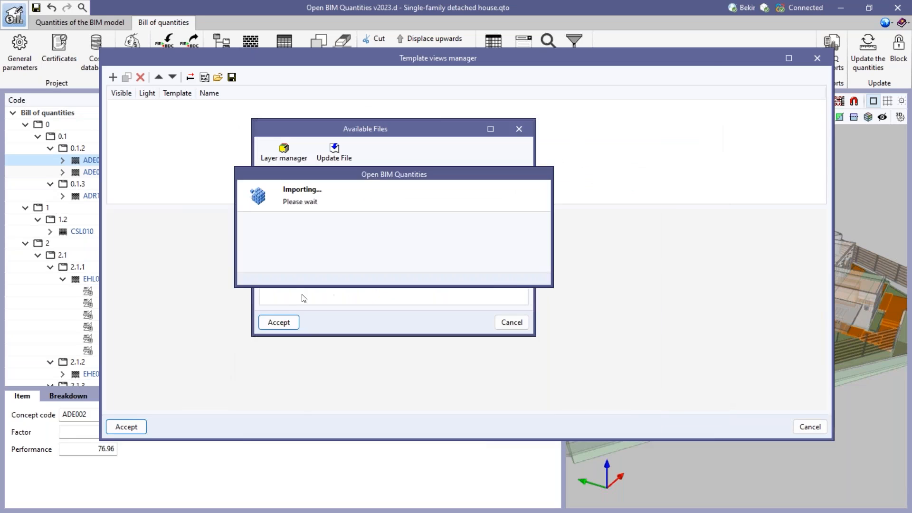
click(278, 322)
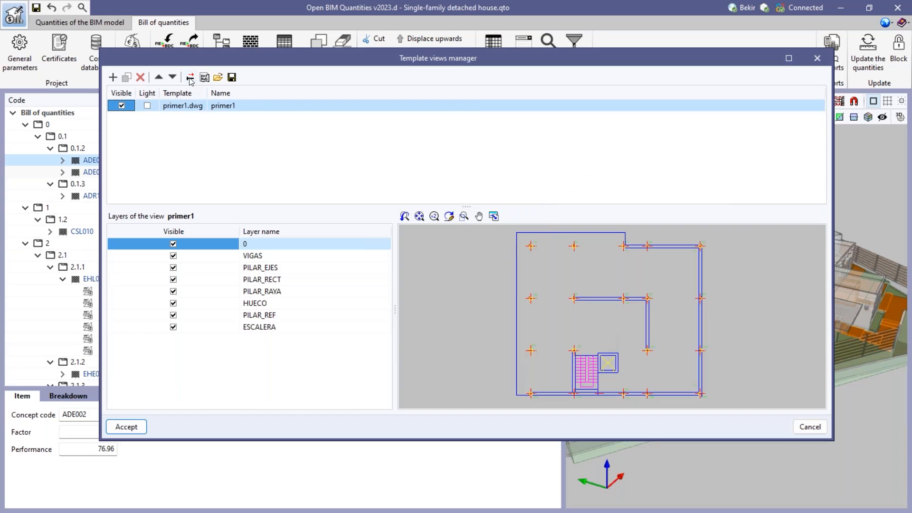
- Open the transformation of the primer1 template and mark the lower-left corner of the plan outline as the drawing origin
click(191, 77)
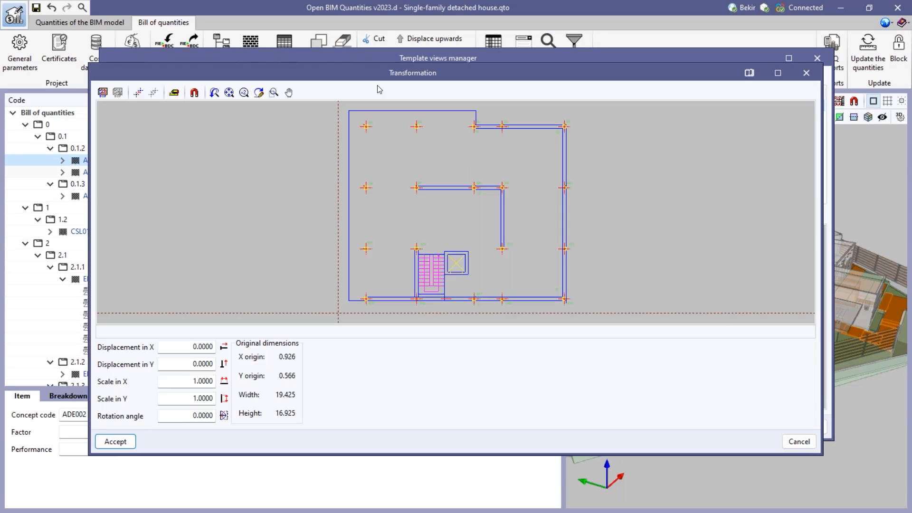
drag(375, 75, 418, 61)
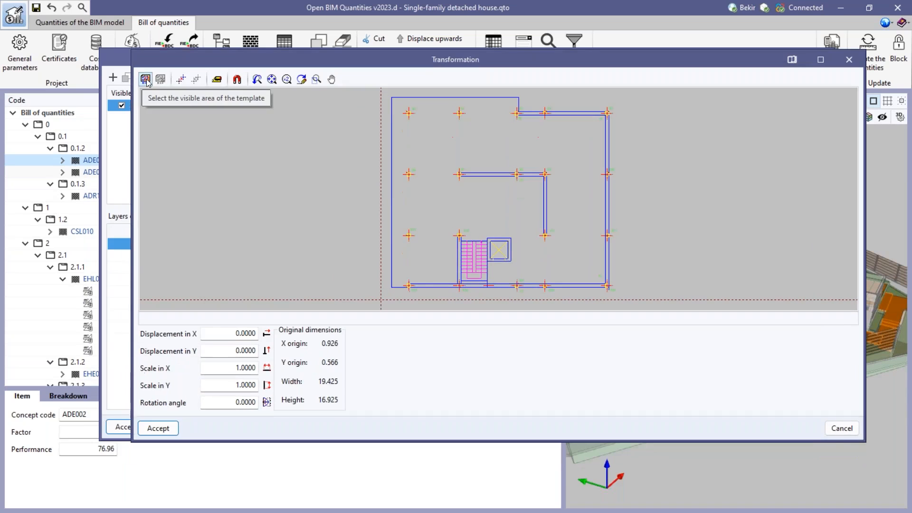
click(180, 81)
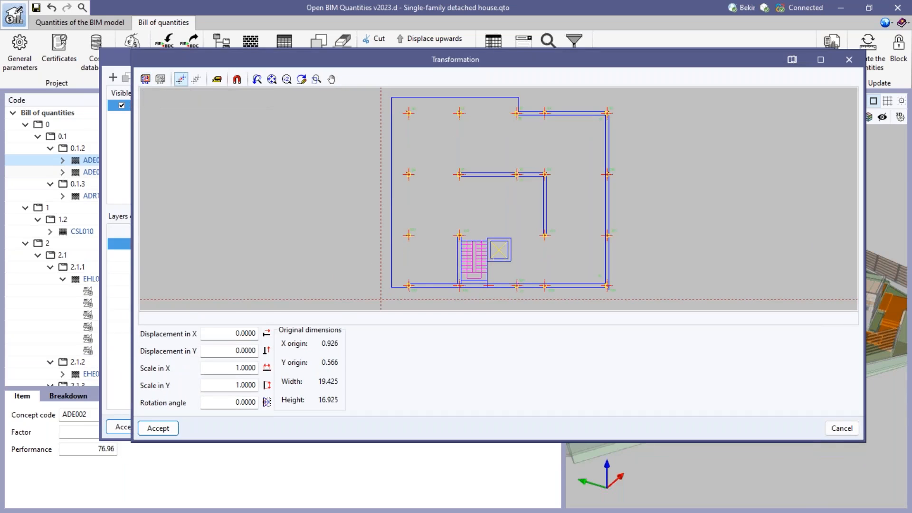
click(390, 286)
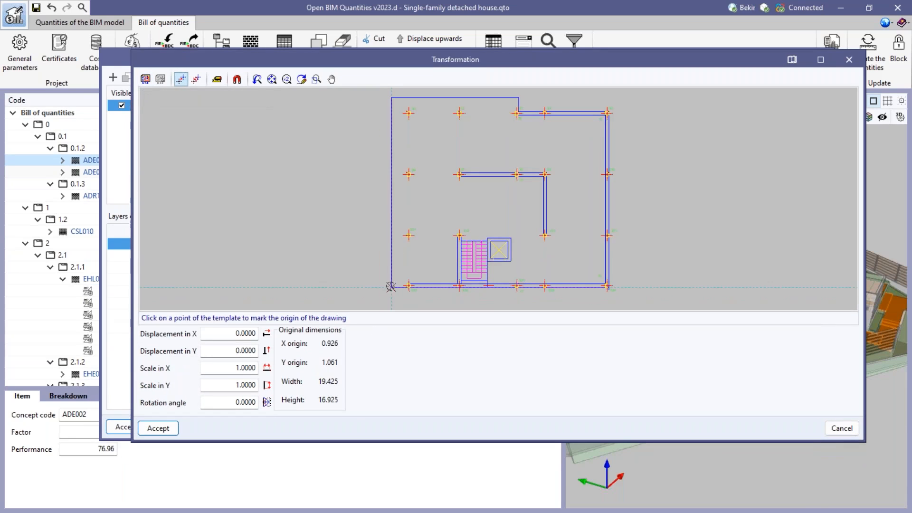
- Scale the template by giving the segment between columns K7 and K8 a known distance of 5 m, and discard the transformation and template
click(216, 79)
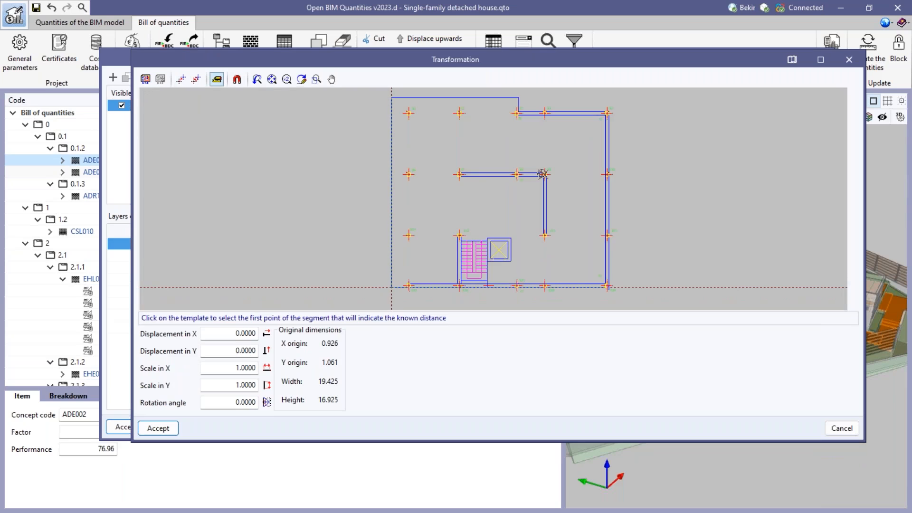
scroll(542, 173, up, 2)
scroll(545, 178, up, 2)
scroll(349, 195, up, 2)
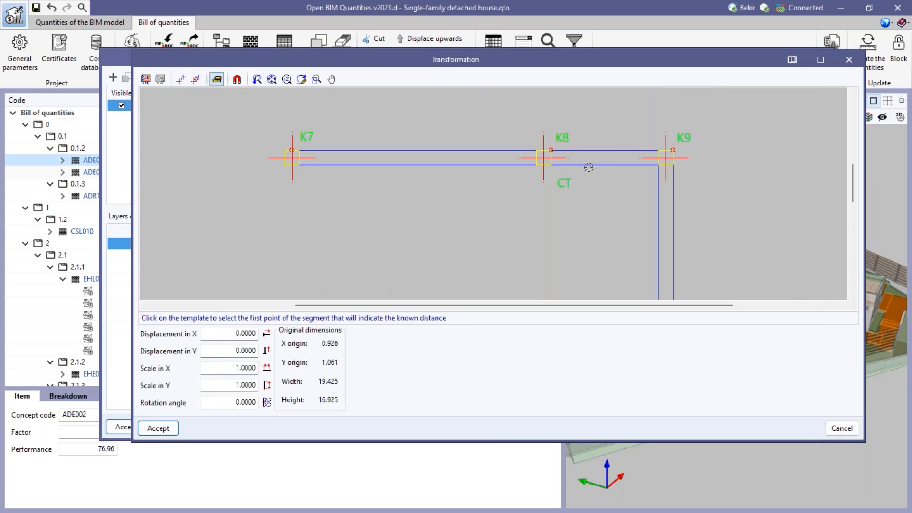
click(292, 157)
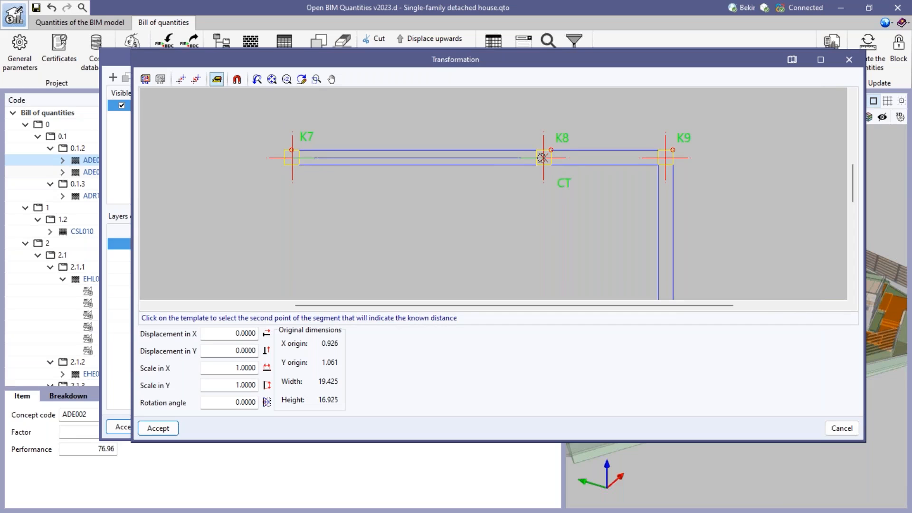
click(543, 157)
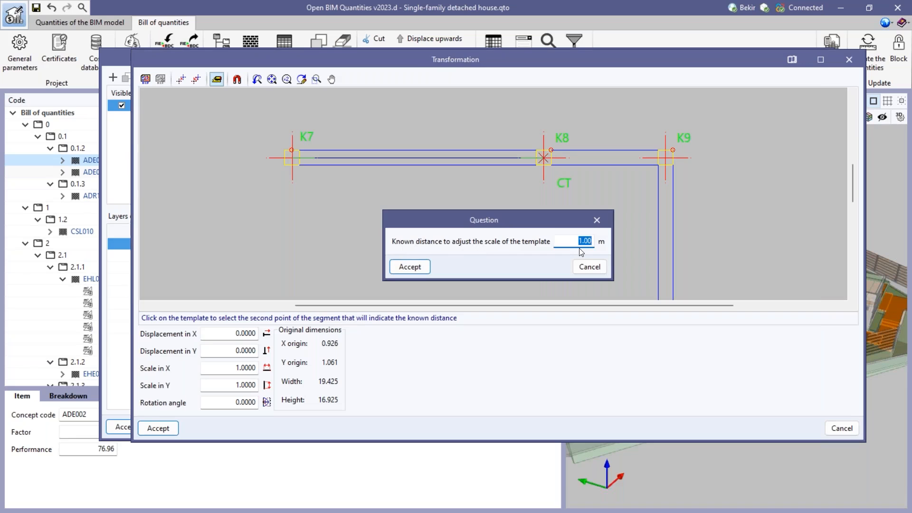
text(5)
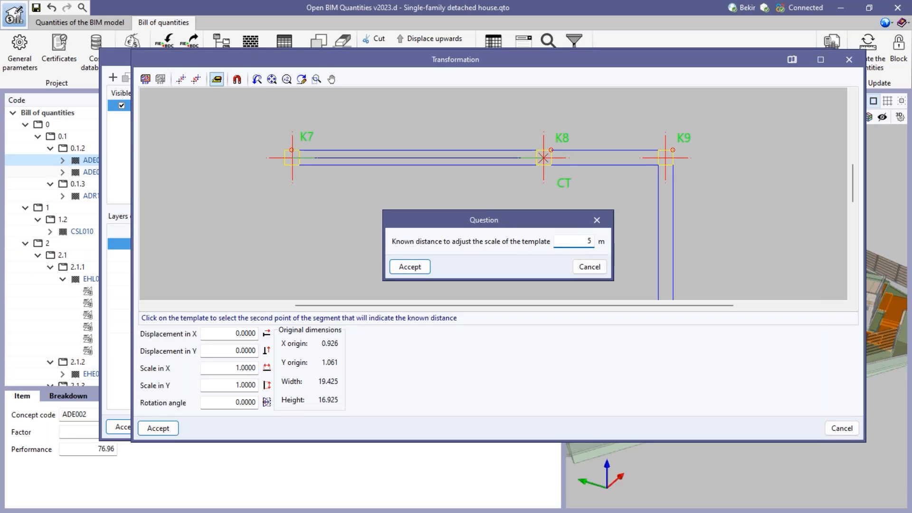
click(414, 267)
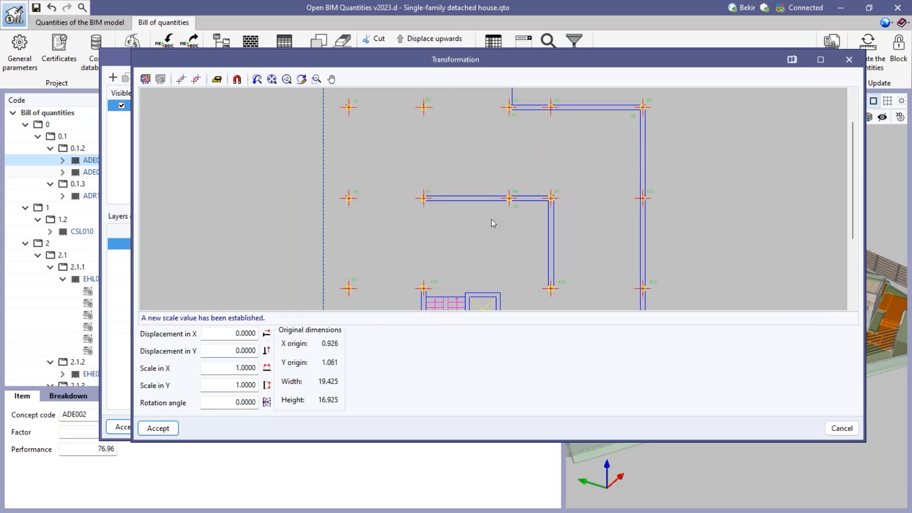
scroll(491, 218, down, 4)
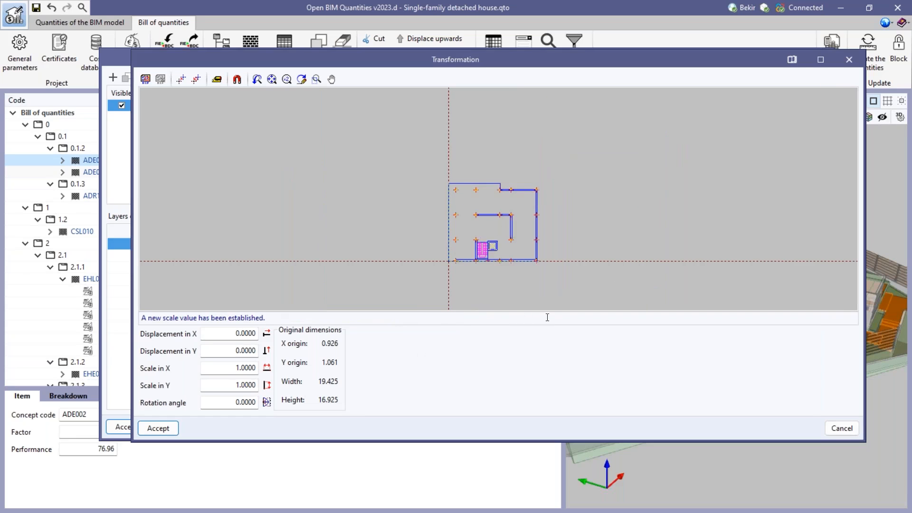
click(849, 429)
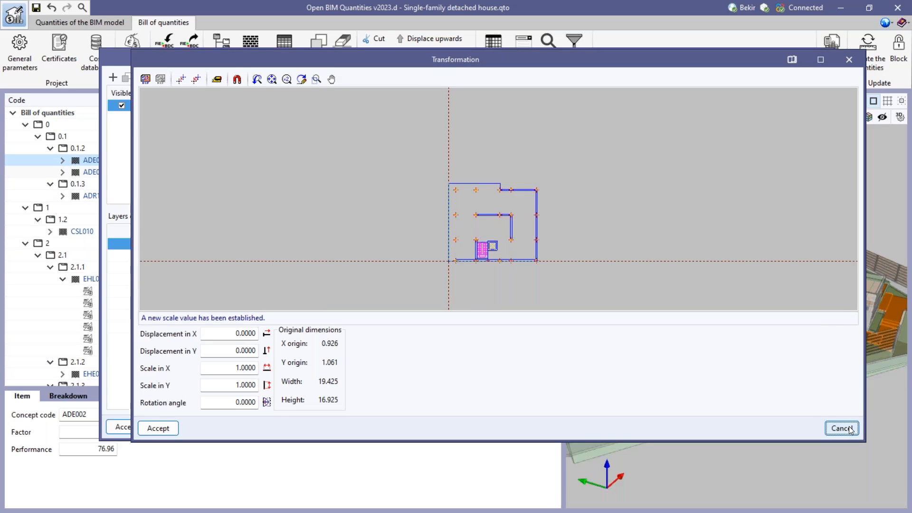
click(849, 429)
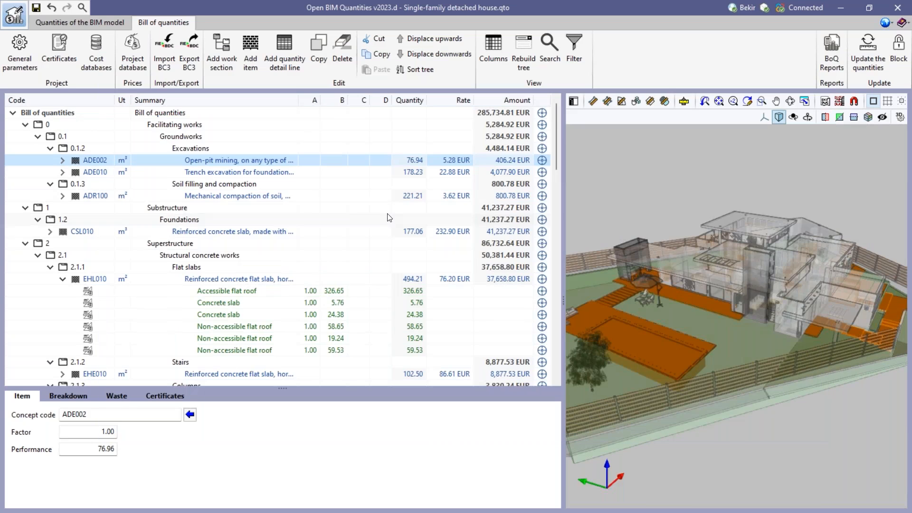
- View the DXF-DWG drawings available for import through the Template views manager, and leave without adding a template
click(826, 104)
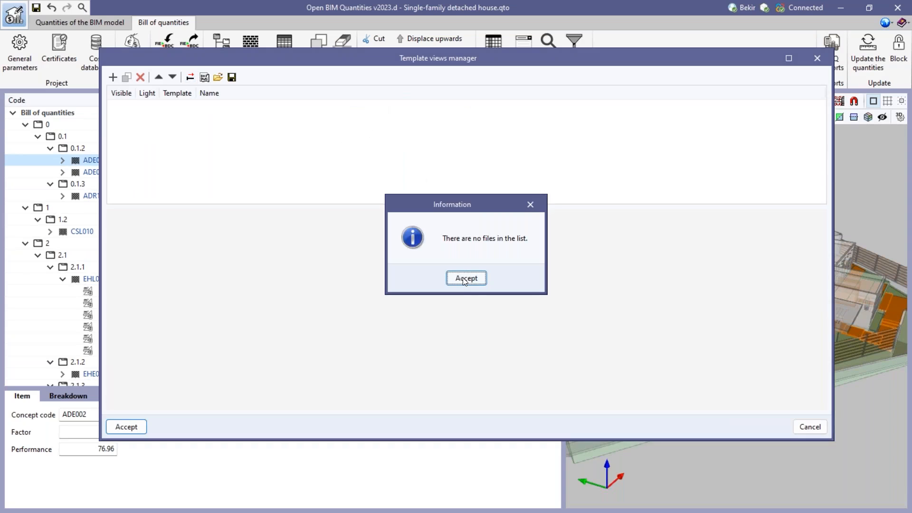
click(465, 280)
click(114, 82)
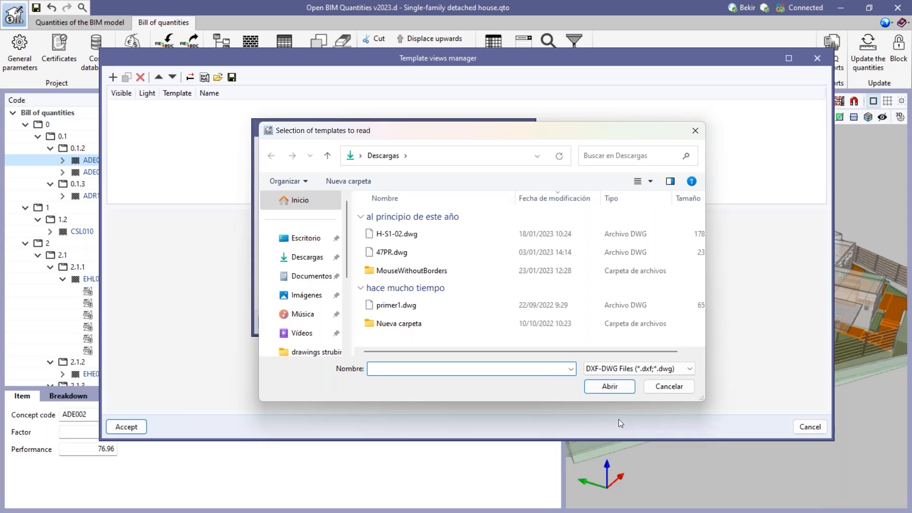
click(655, 386)
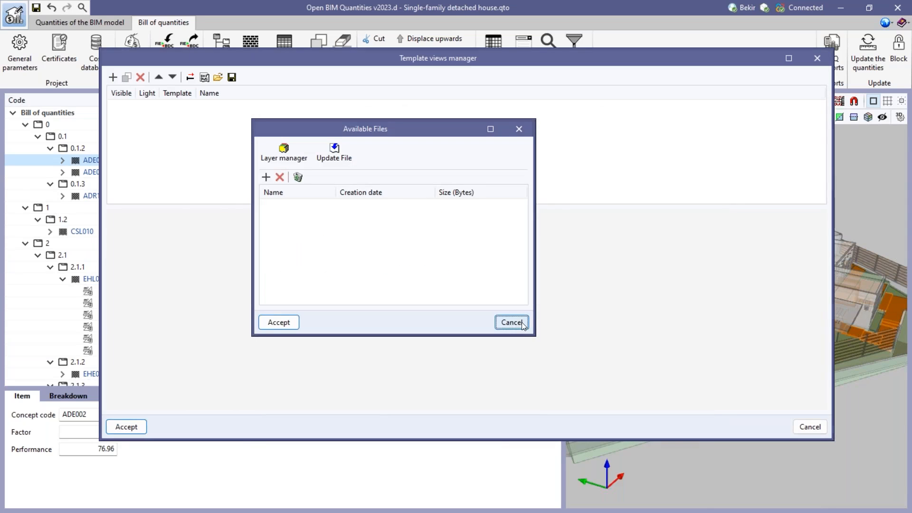
click(512, 323)
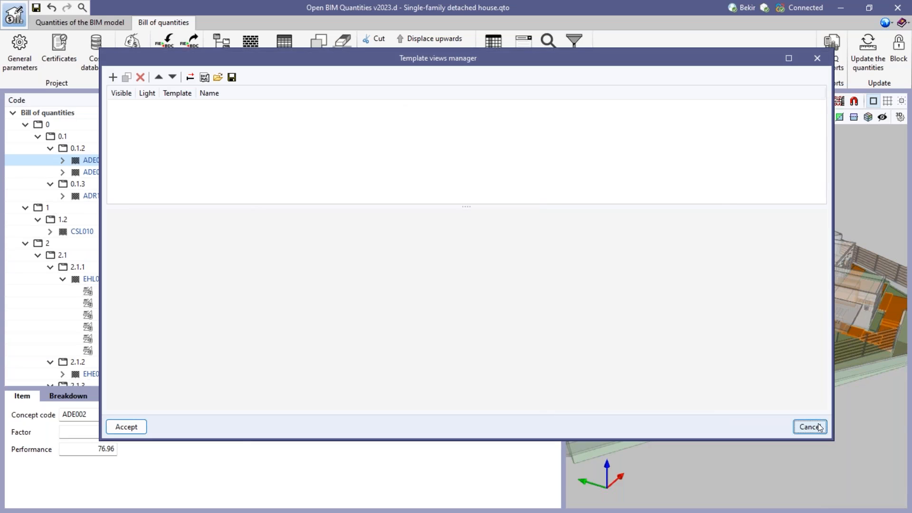
click(810, 427)
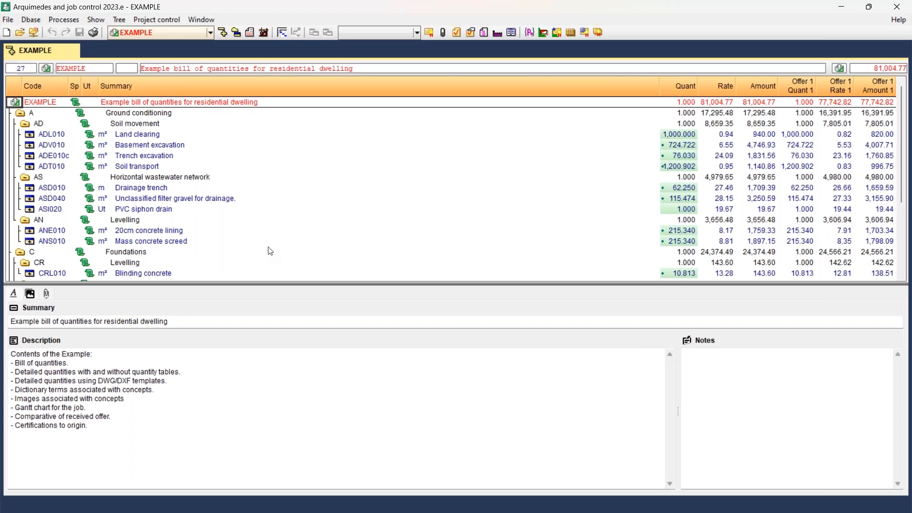
- Switch to Arquimedes and examine the EXAMPLE job's file options for import, export, Revit connection and BOQ consolidation
click(8, 20)
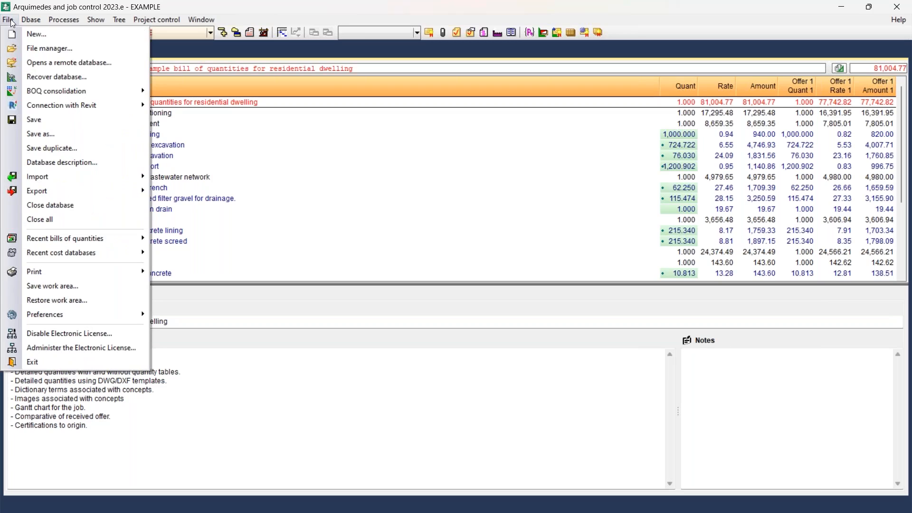
mouse_move(118, 182)
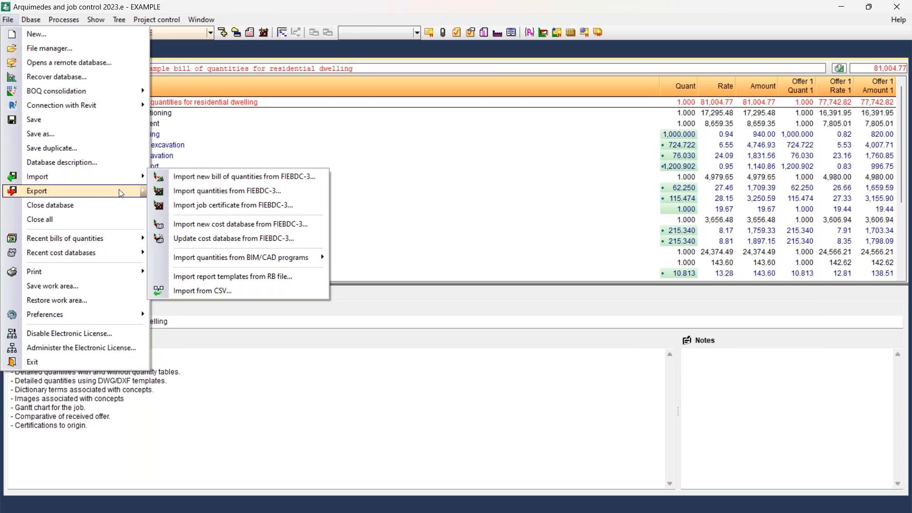
click(120, 192)
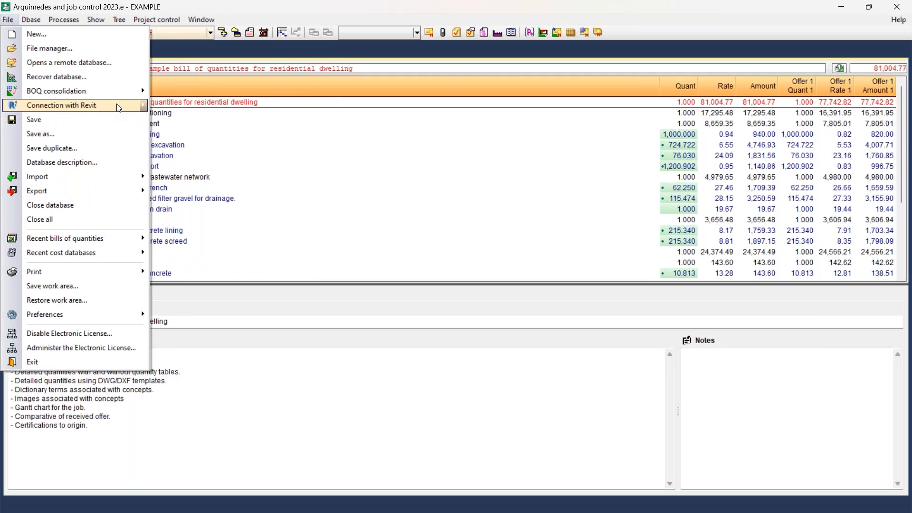
mouse_move(118, 108)
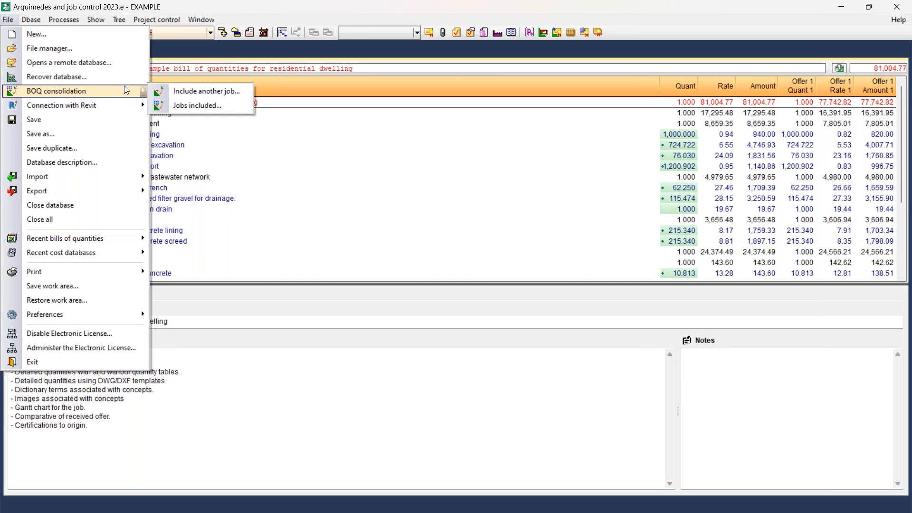
click(209, 60)
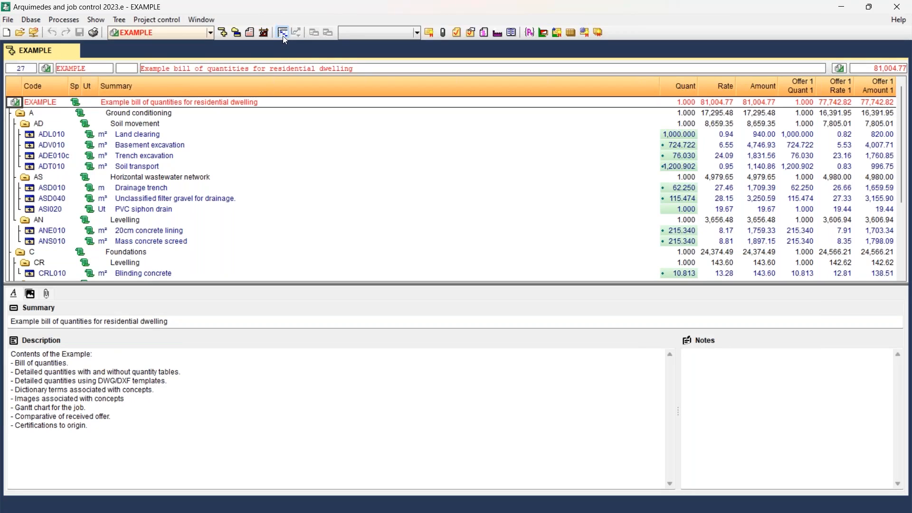
- Open the Gantt chart of the example bill of quantities and examine its export formats for Microsoft Project
click(283, 33)
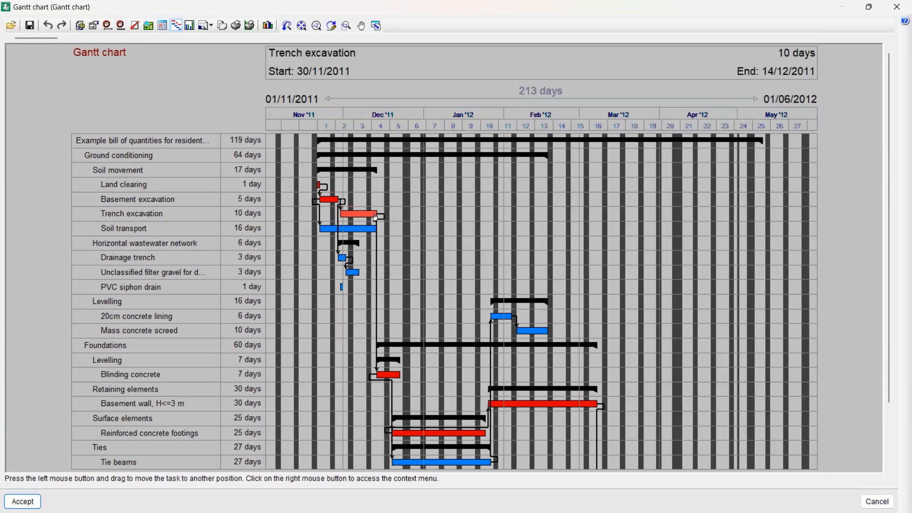
click(209, 25)
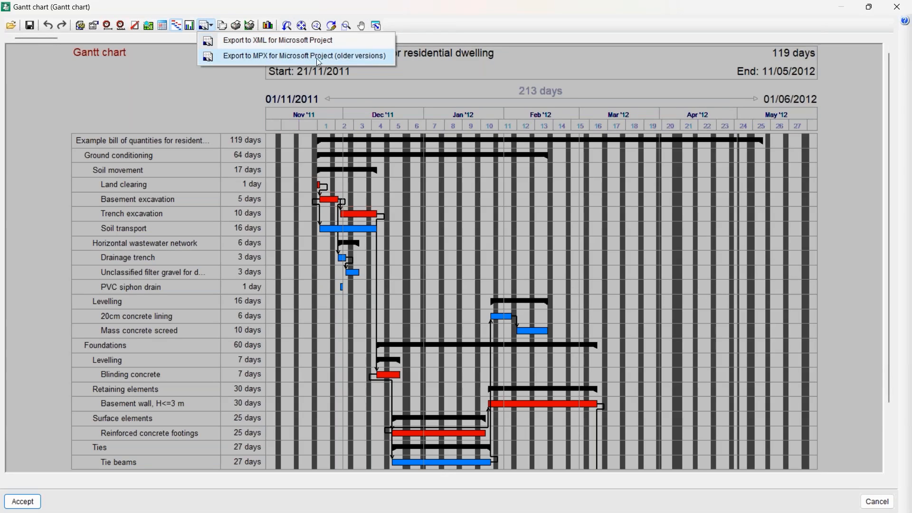
click(275, 4)
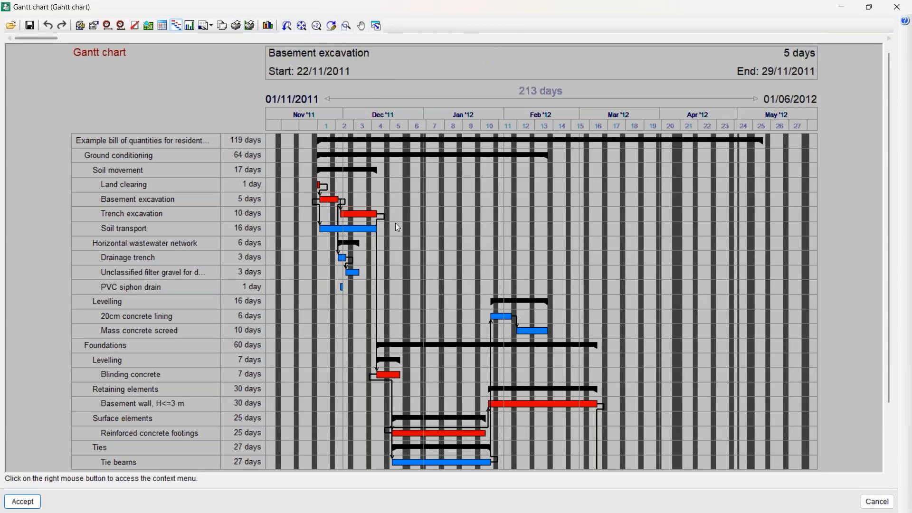
- Extend the Trench excavation task to 54 days in the Gantt chart, view the drawing selection, and discard the chart changes
mouse_move(378, 214)
mouse_down()
mouse_move(547, 213)
mouse_move(387, 216)
mouse_up()
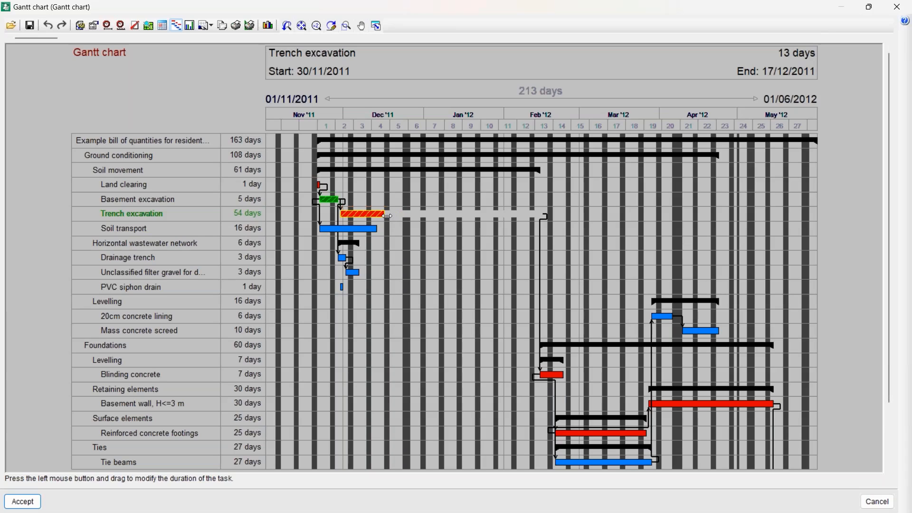
drag(387, 216, 369, 137)
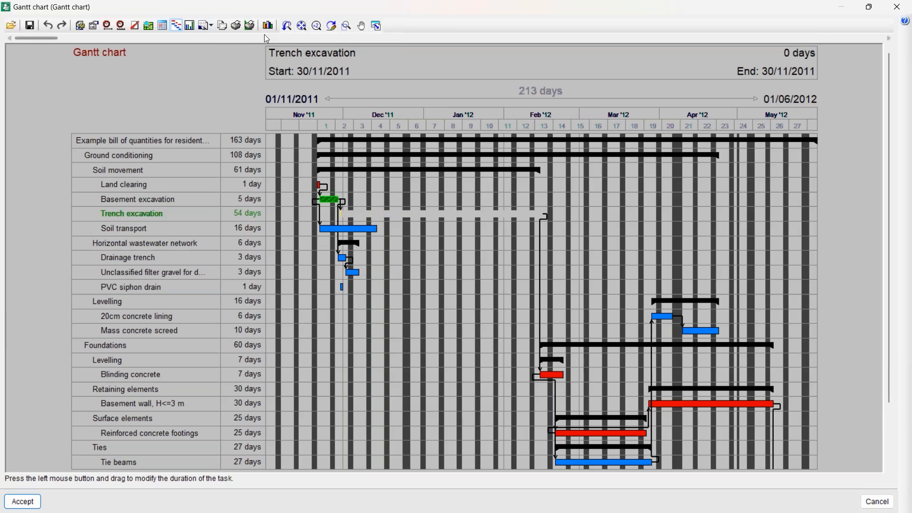
click(237, 26)
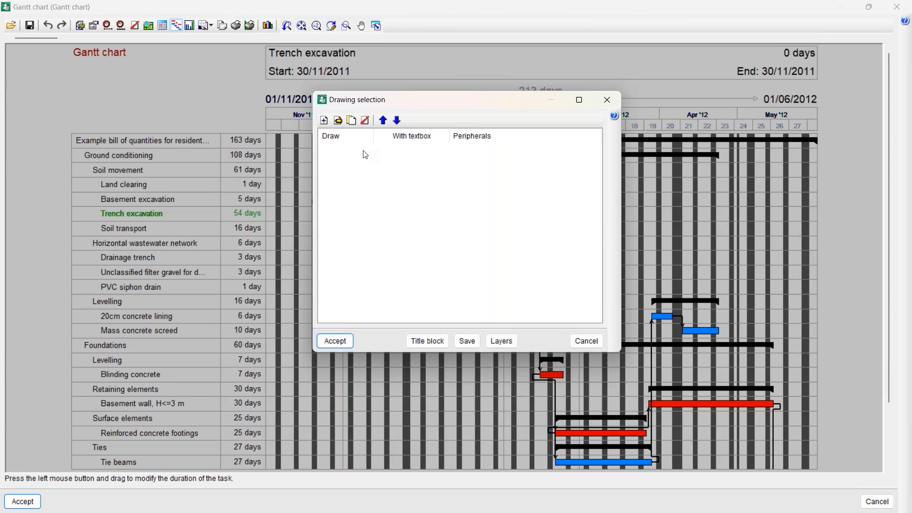
click(588, 341)
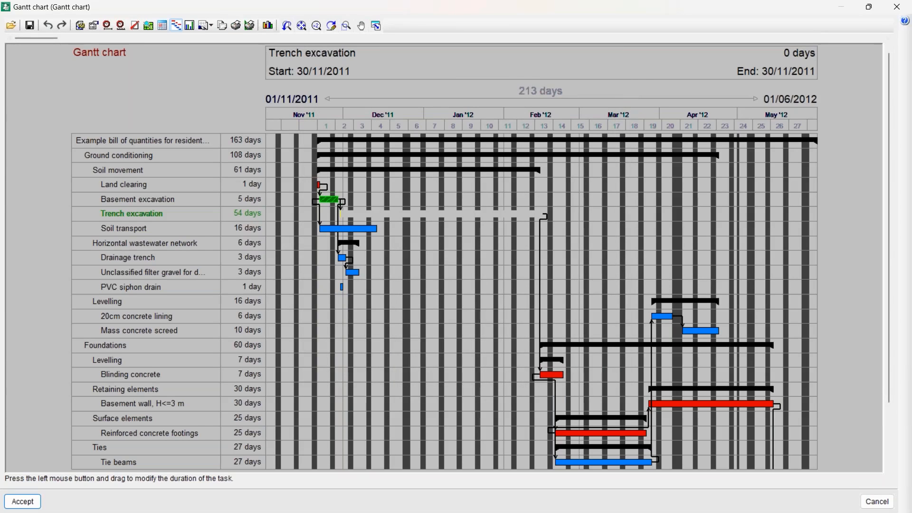
drag(341, 214, 376, 27)
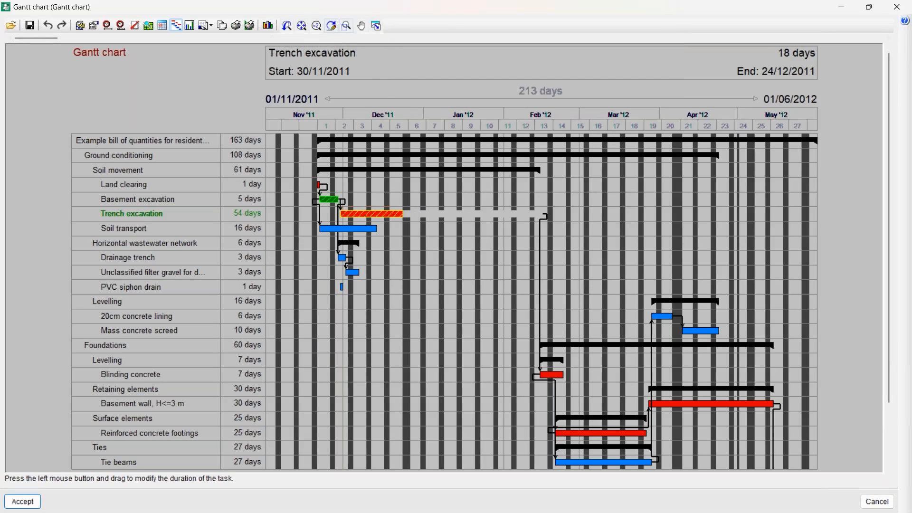
drag(392, 34, 431, 202)
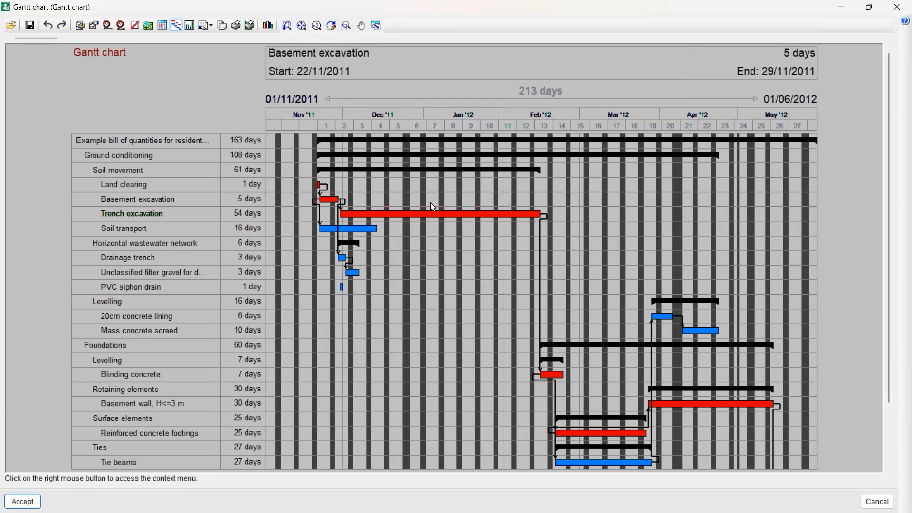
click(877, 502)
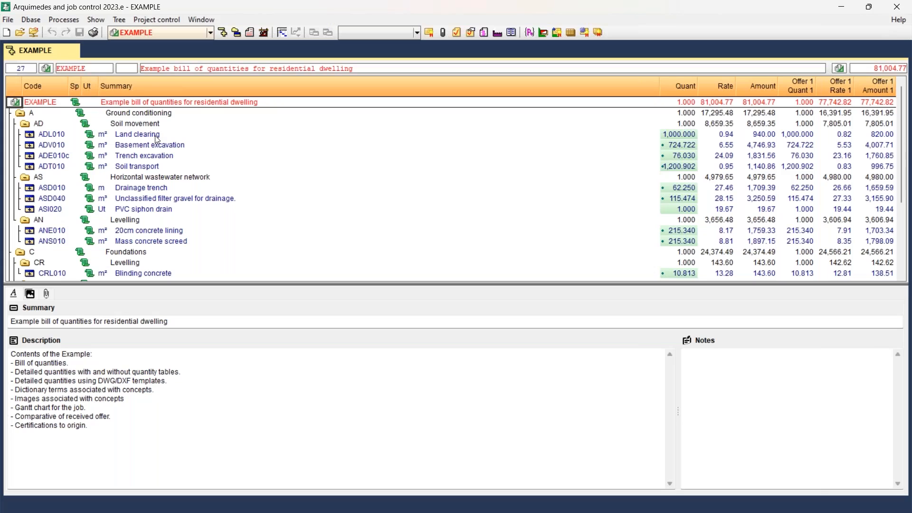
- Examine the descriptions and key terms of Land clearing, the Levelling section under Ground conditioning, and Drainage trench
click(155, 135)
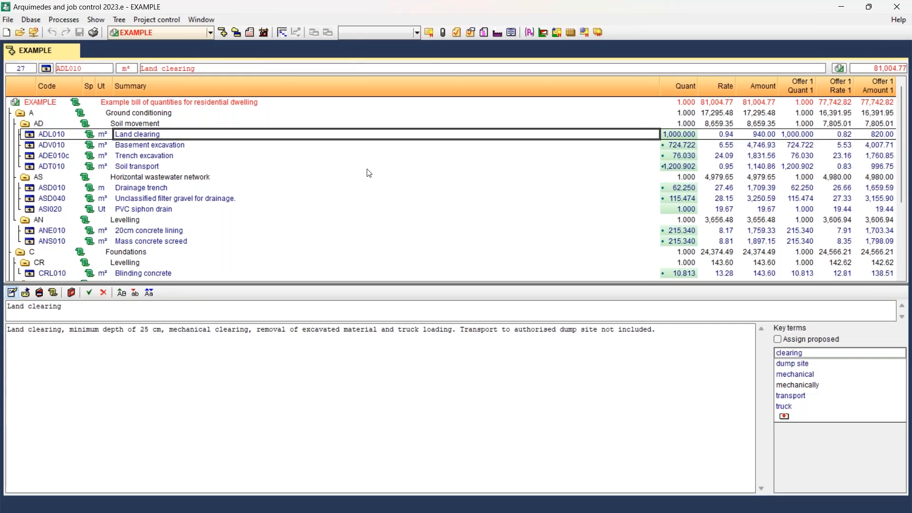
click(8, 19)
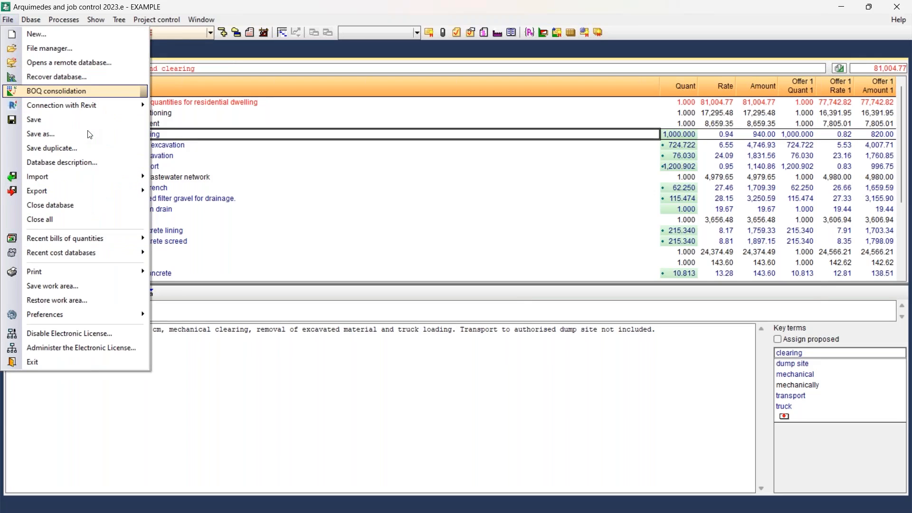
key(Escape)
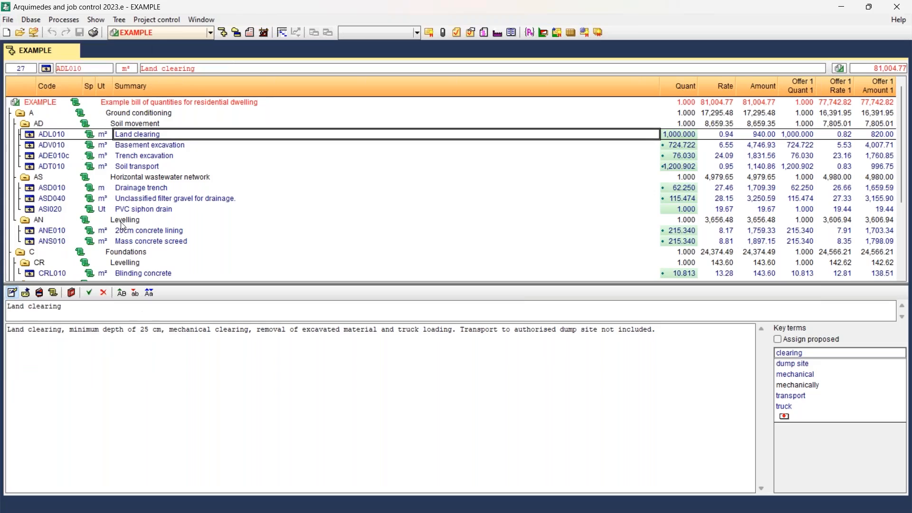
click(123, 221)
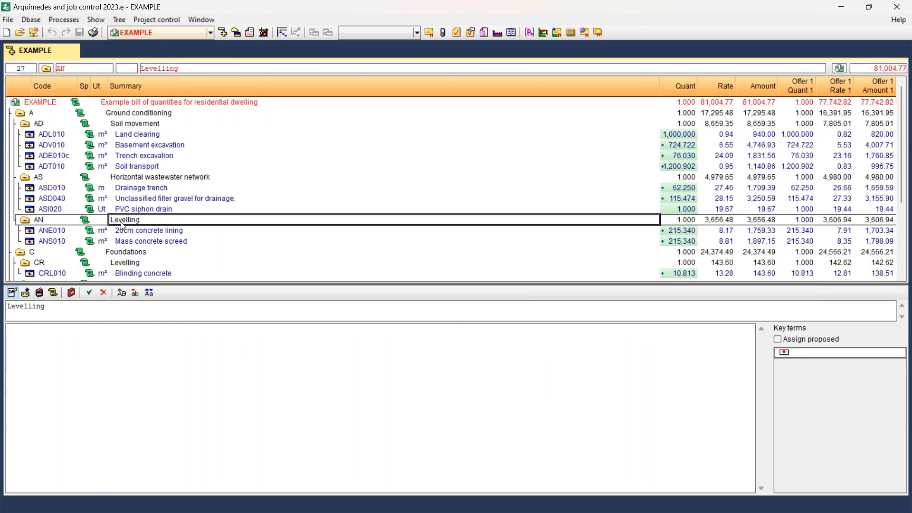
click(122, 189)
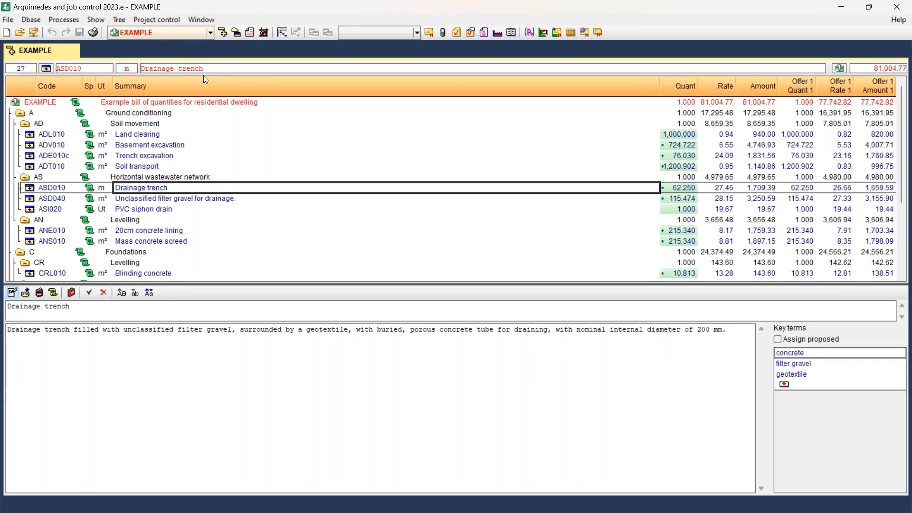
- Examine the project control options for accounts, purchase management, documents and due payments
click(158, 19)
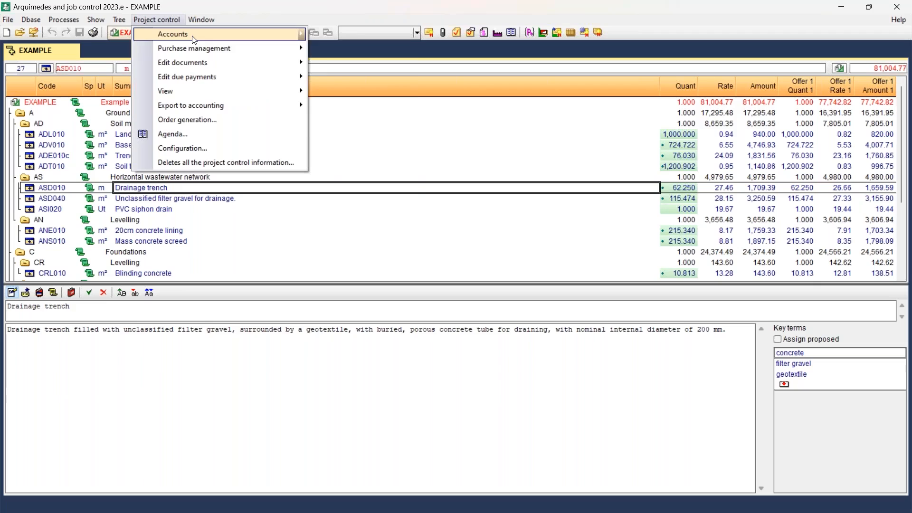
mouse_move(199, 36)
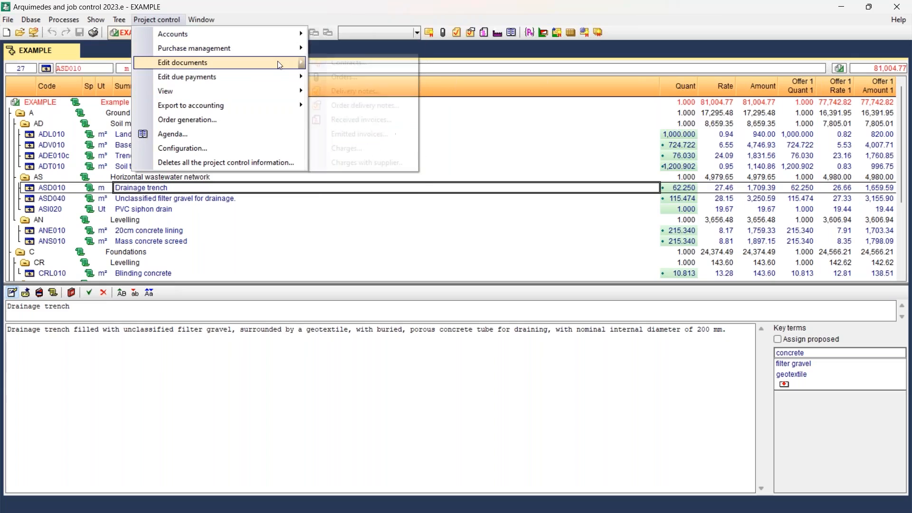
mouse_move(285, 84)
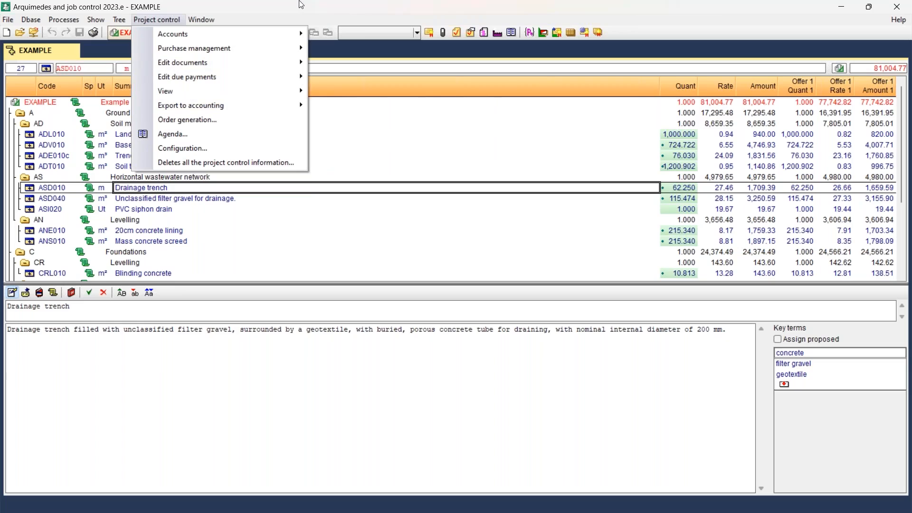
click(248, 5)
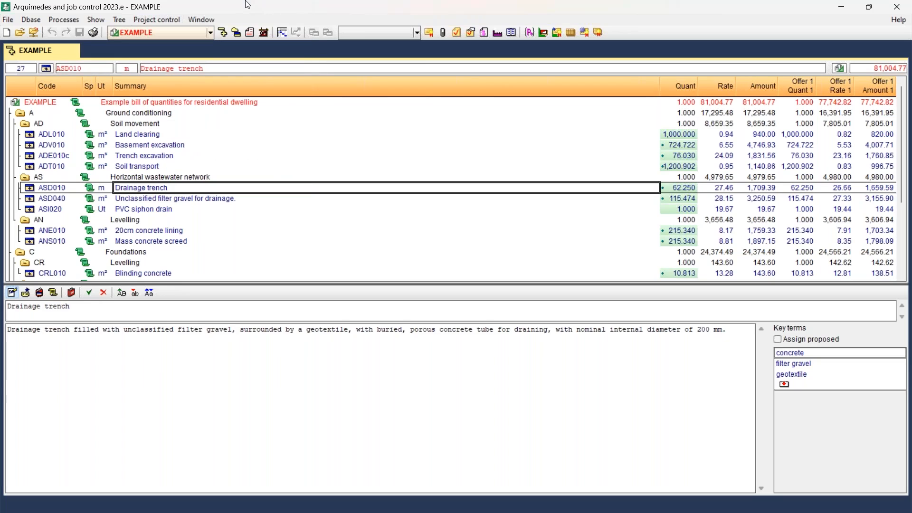
- Open the Quantities/Certificates view and examine the Horizontal wastewater network items and the available certificate options
click(119, 20)
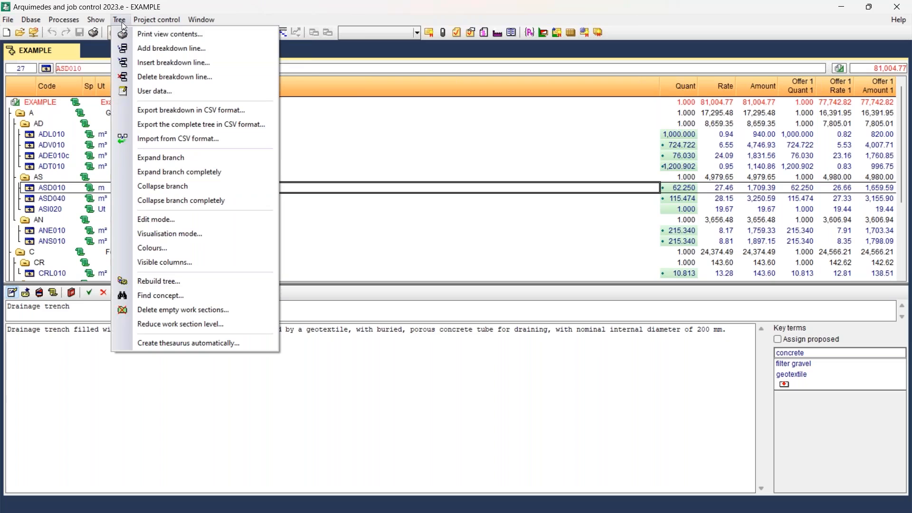
mouse_move(97, 22)
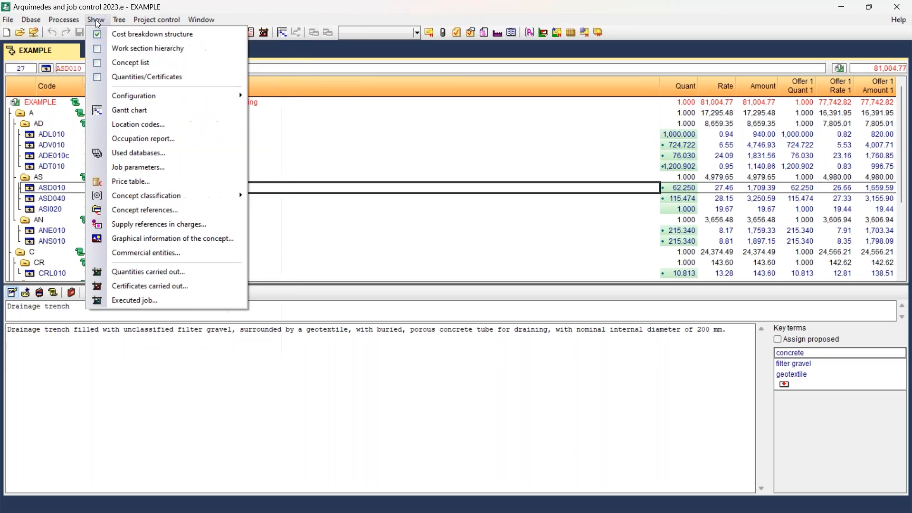
click(129, 77)
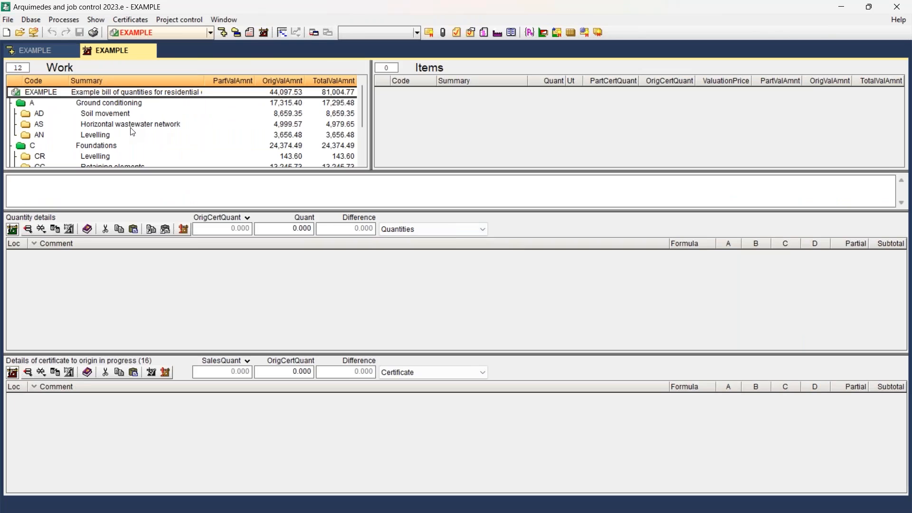
click(132, 125)
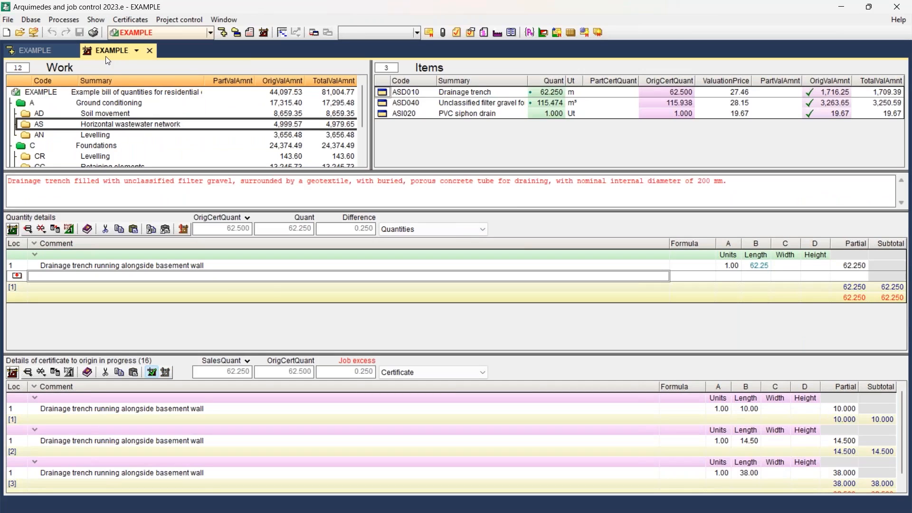
click(131, 20)
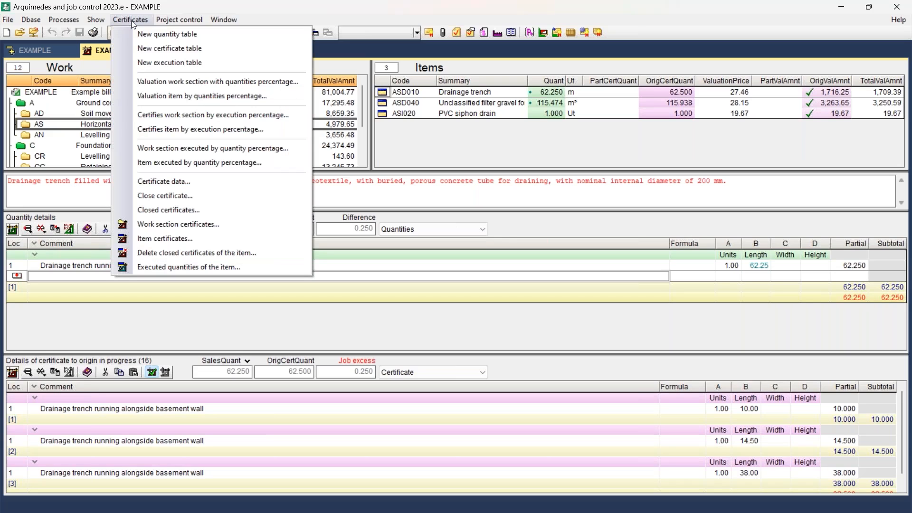
- Examine the quantity and certificate details of Land clearing under Soil movement in the Quantities/Certificates view
mouse_move(95, 20)
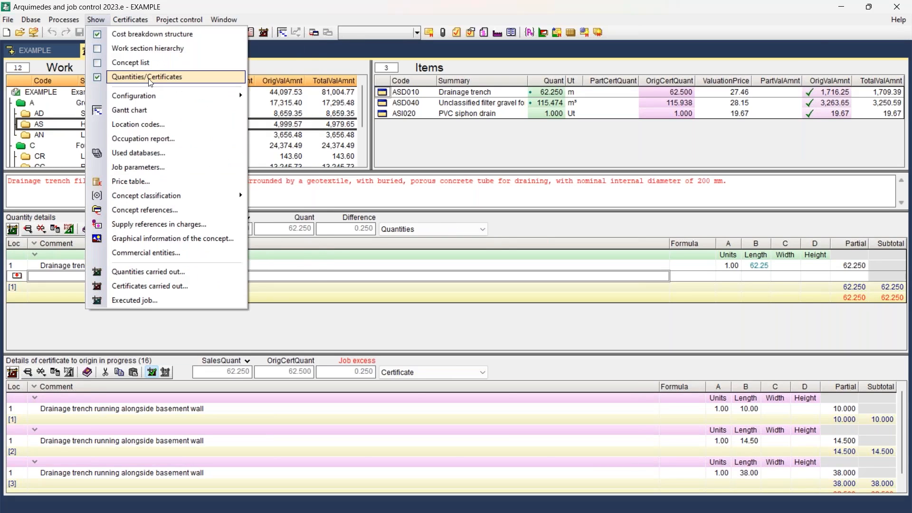
click(148, 77)
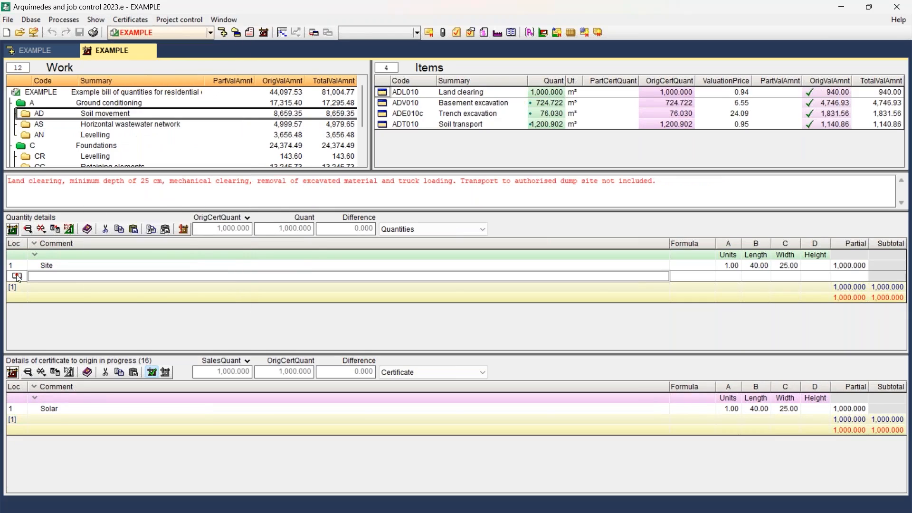
click(739, 266)
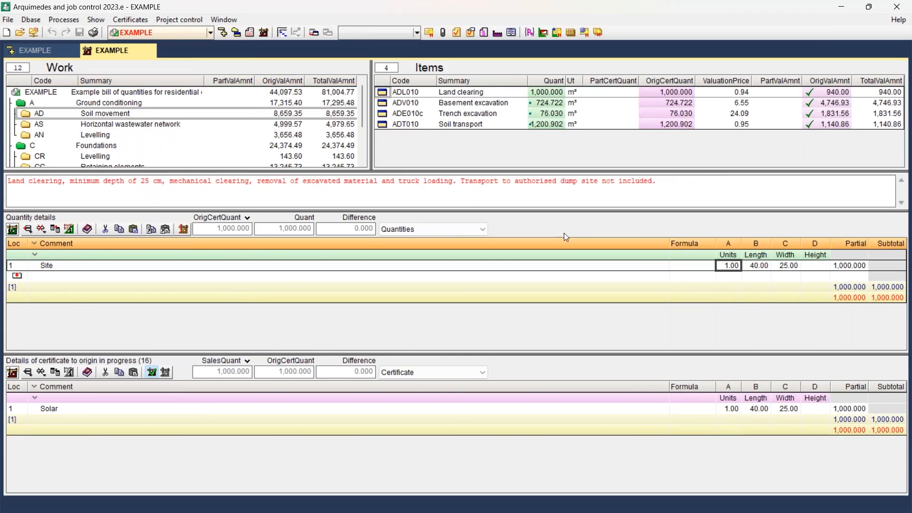
- View the DXF-DWG quantities drawing of the Basement concrete lining line under Levelling in Ground conditioning, and close it
click(94, 135)
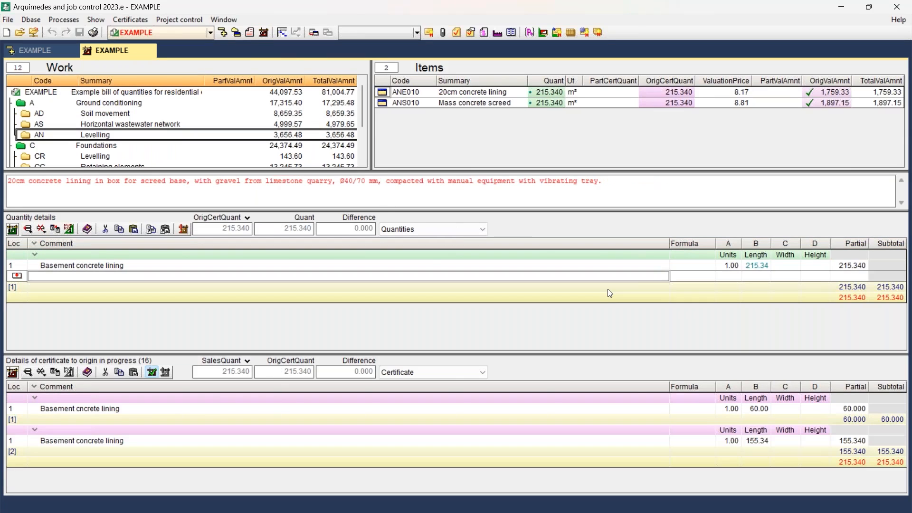
click(731, 265)
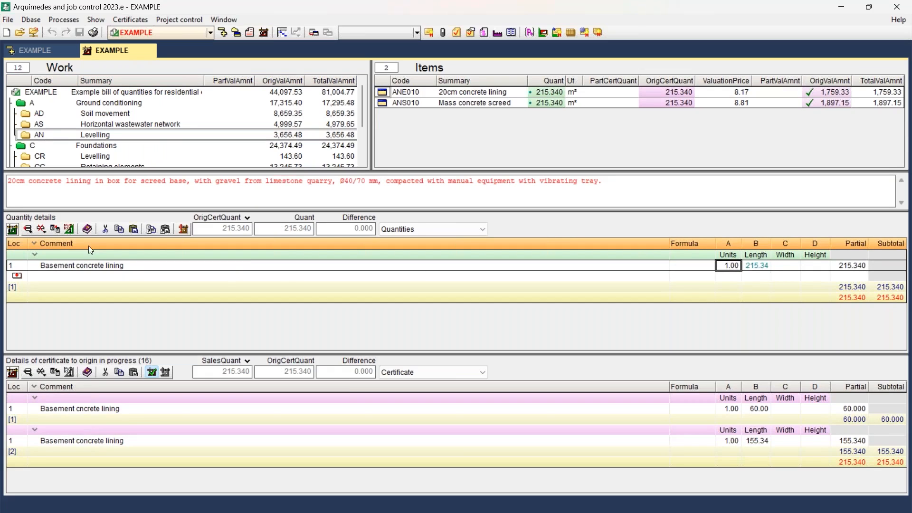
click(69, 229)
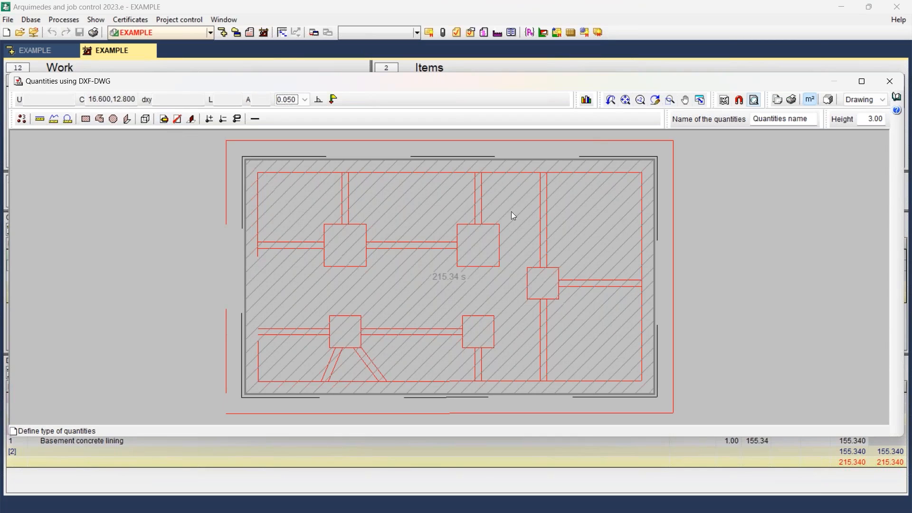
scroll(579, 233, down, 3)
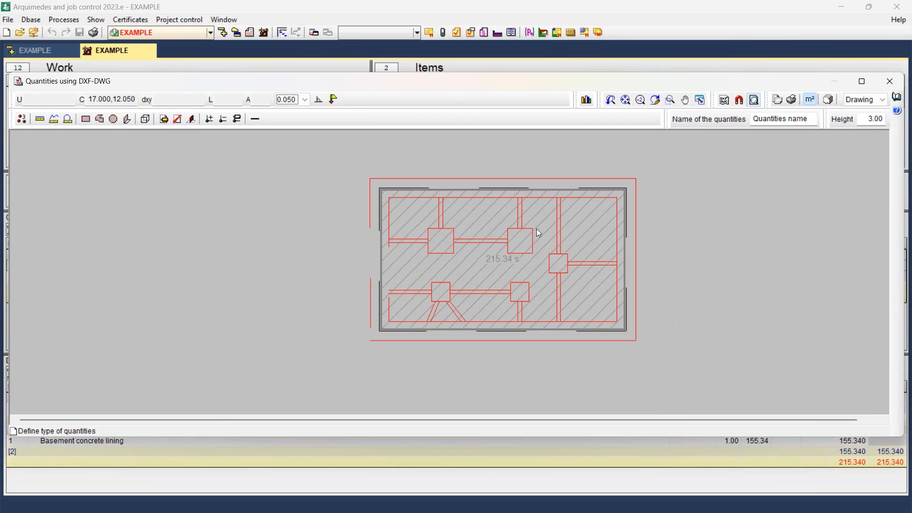
scroll(532, 212, up, 2)
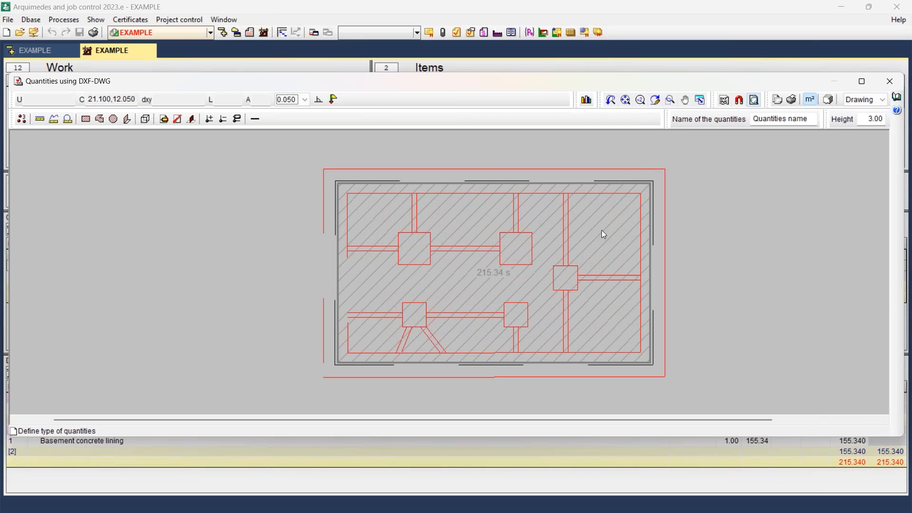
scroll(602, 230, down, 2)
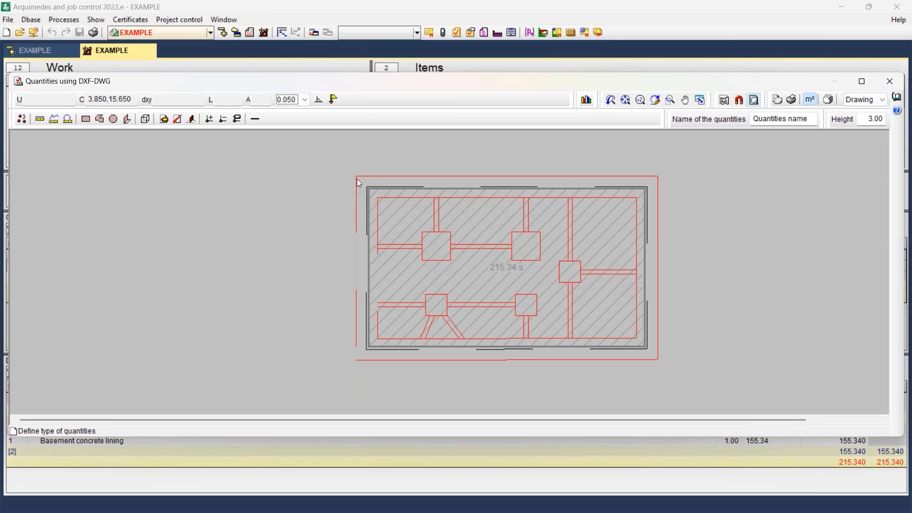
click(883, 84)
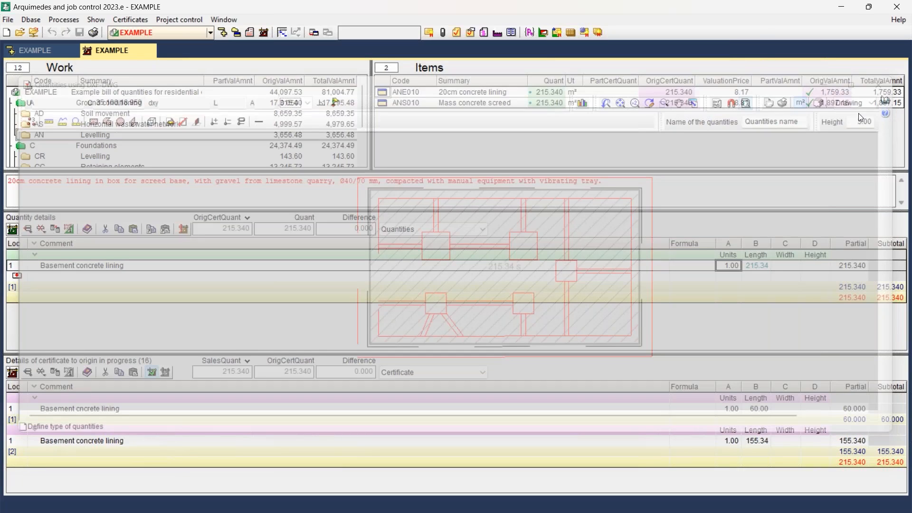